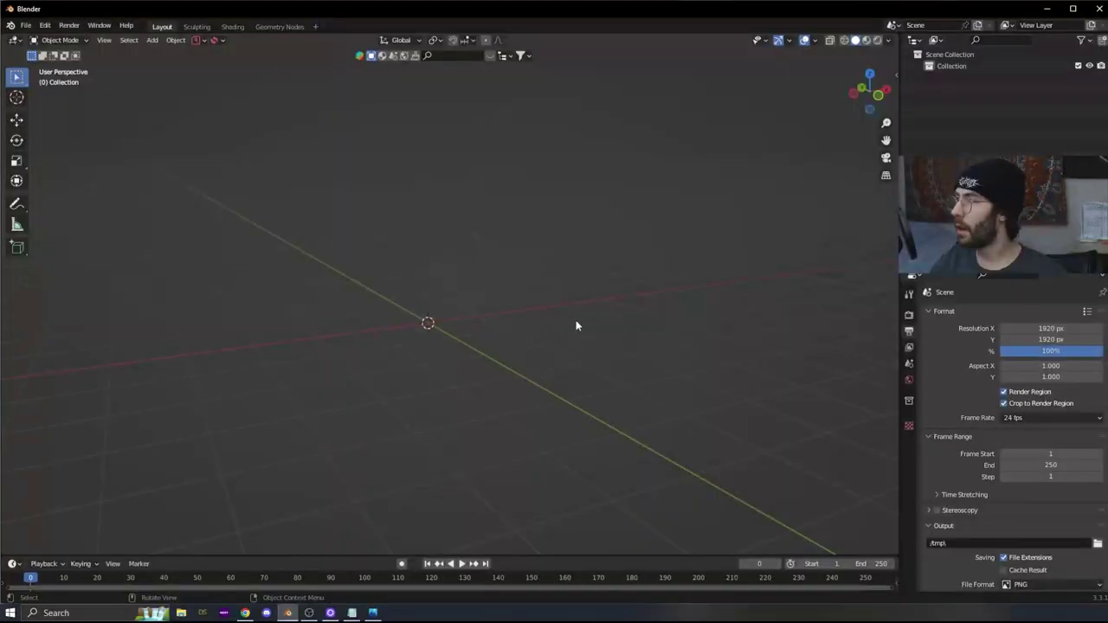
- Add a cube mesh at the origin and scale it up uniformly
key(shift+a)
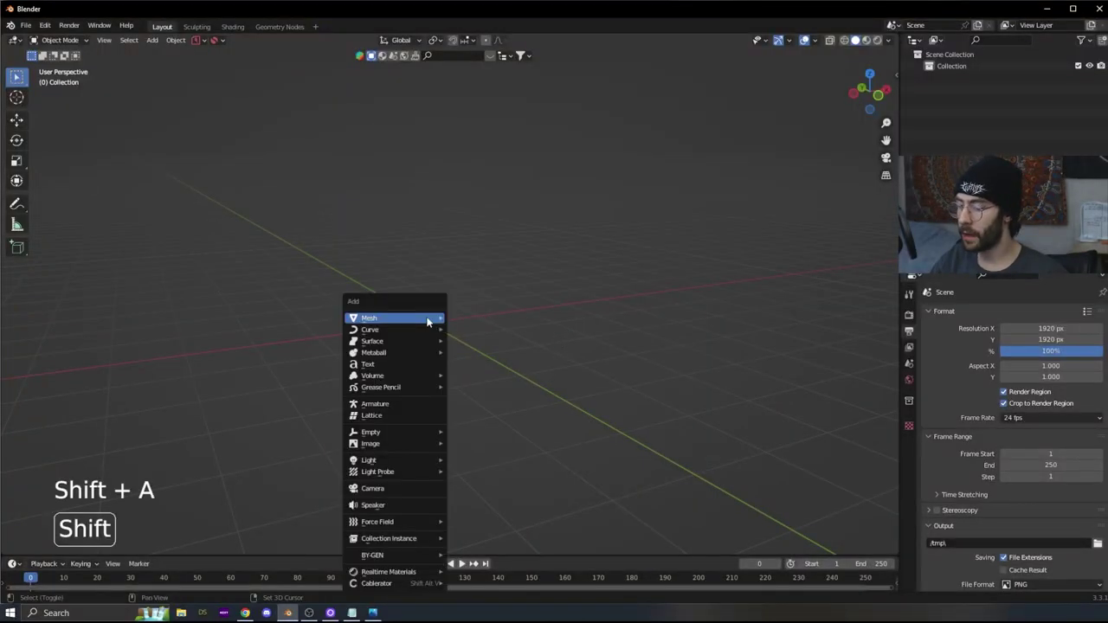
mouse_move(428, 320)
scroll(481, 43, up, 6)
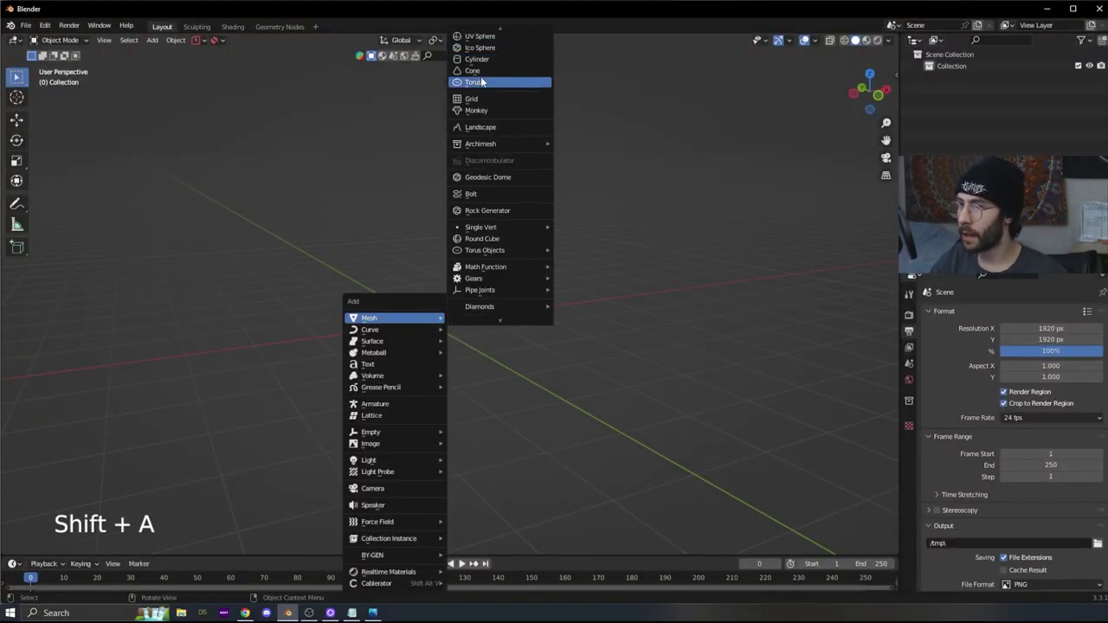
click(472, 57)
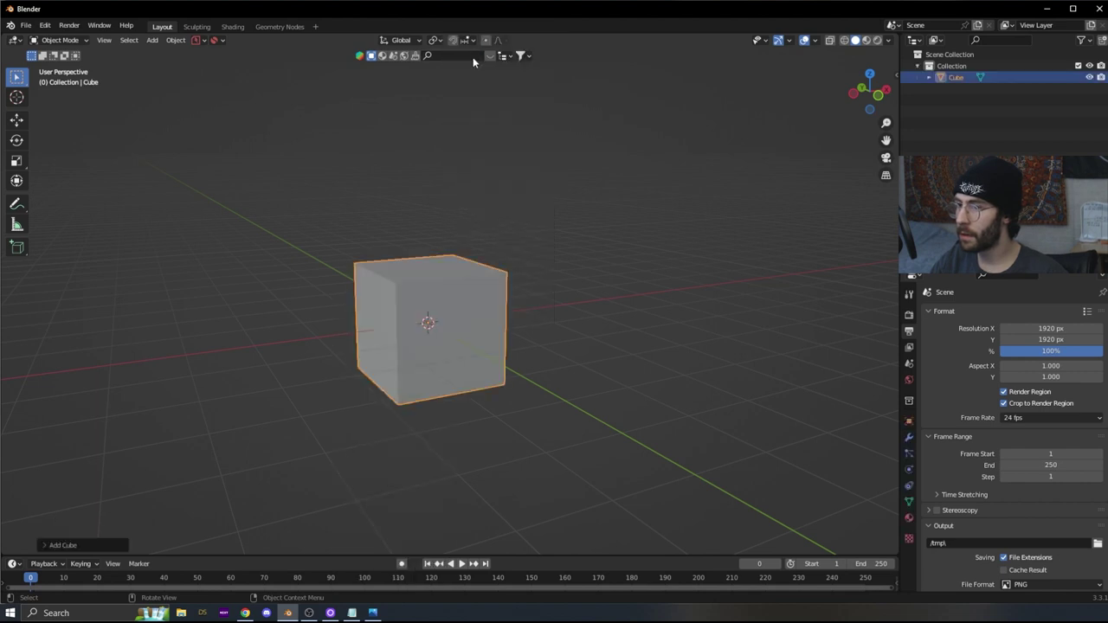
key(s)
click(470, 371)
- Add a Subdivision Surface modifier to the cube with both viewport and render levels set to 6
click(910, 437)
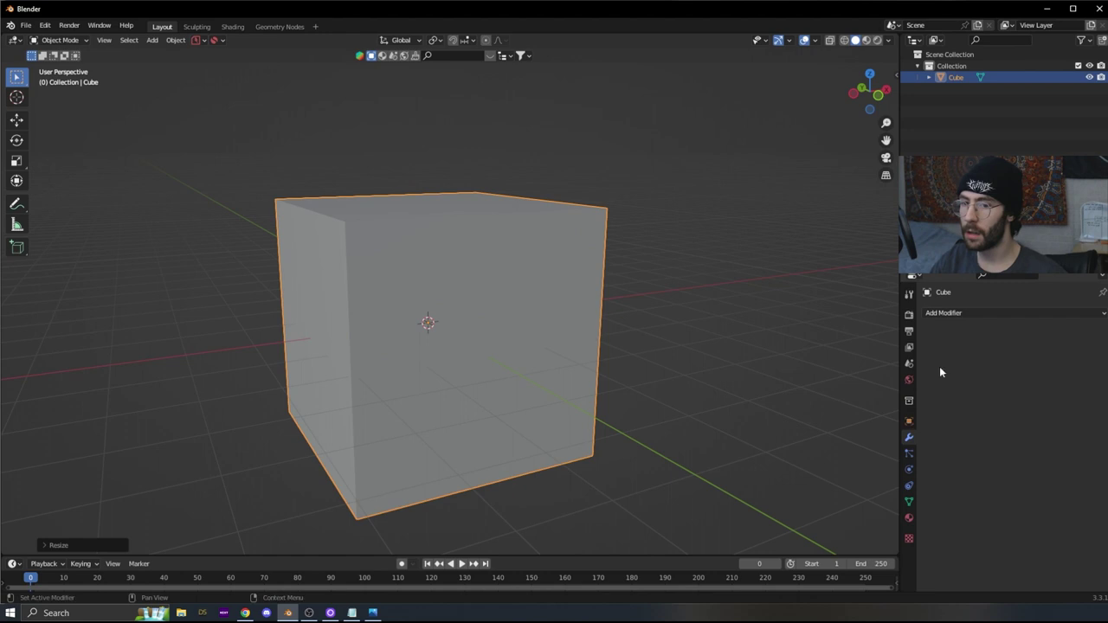
click(941, 311)
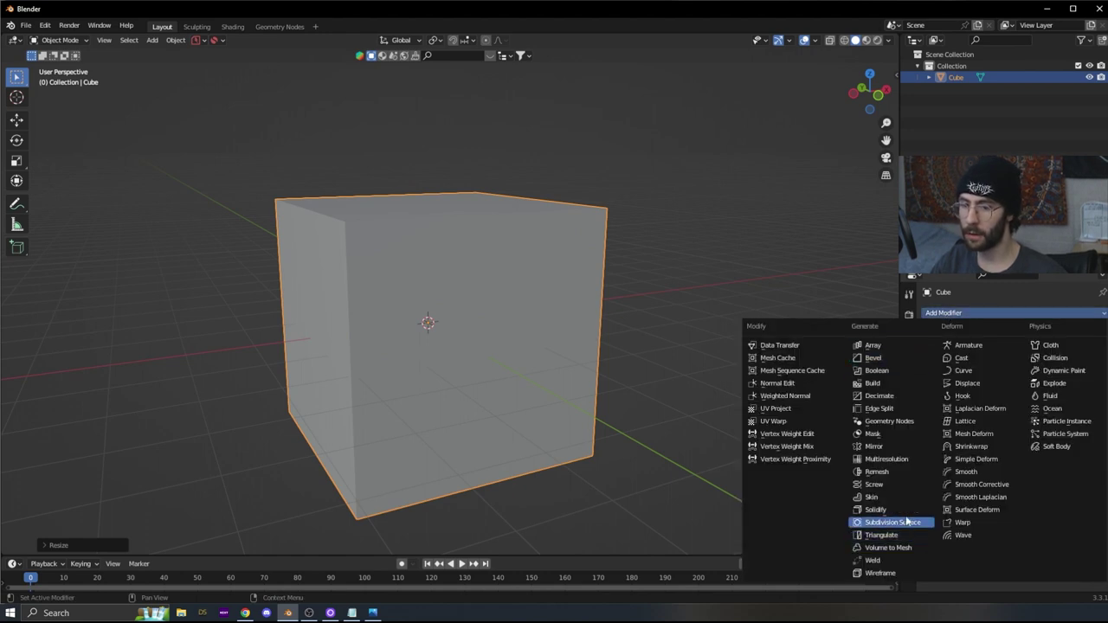
click(907, 522)
double_click(1044, 363)
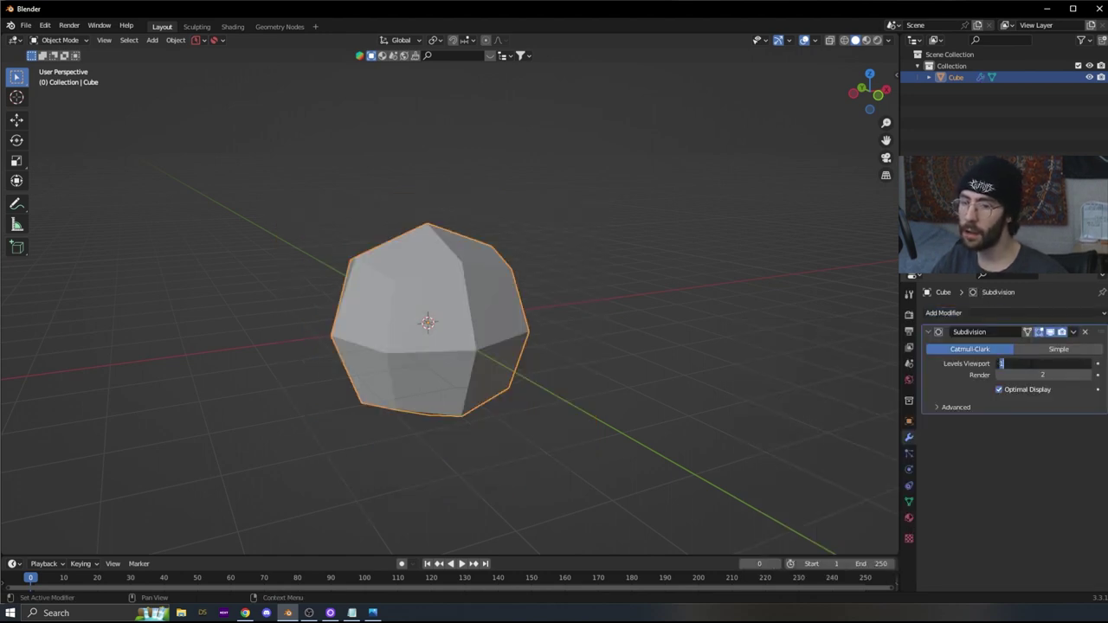
text(6)
key(Tab)
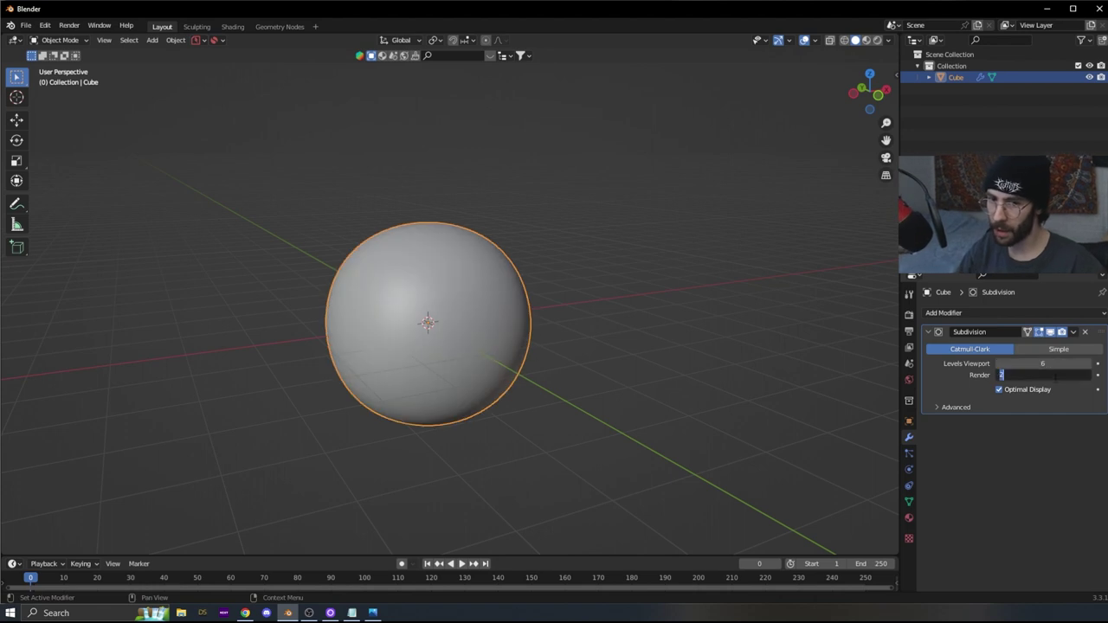
text(6)
key(Return)
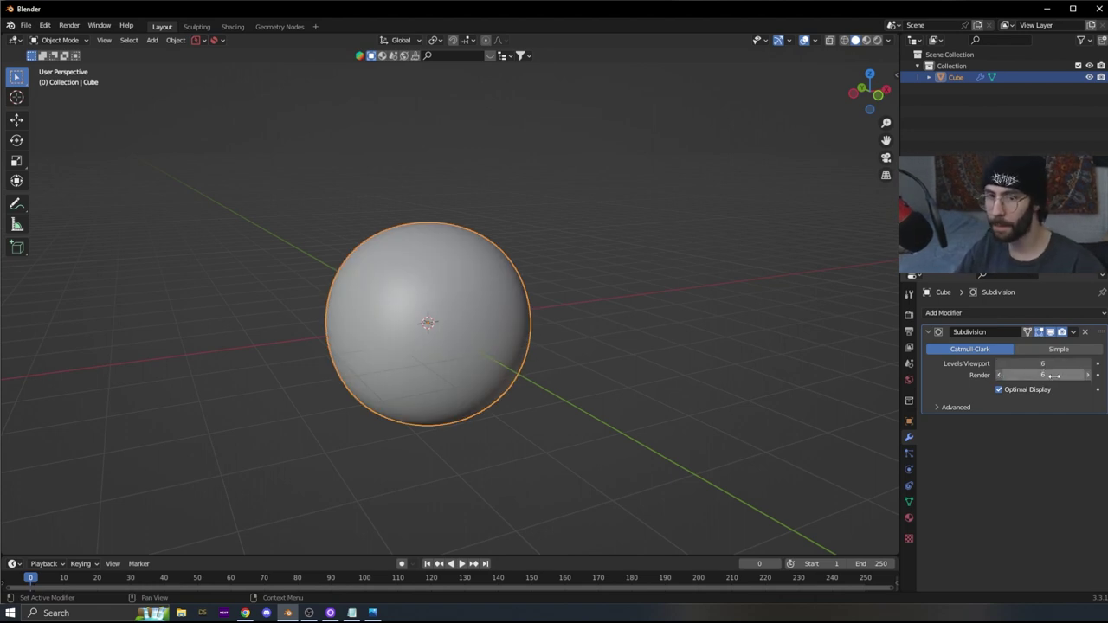
- Switch the subdivision to Simple and apply the modifier, checking the subdivided mesh in Edit Mode before returning to Object Mode
click(1031, 349)
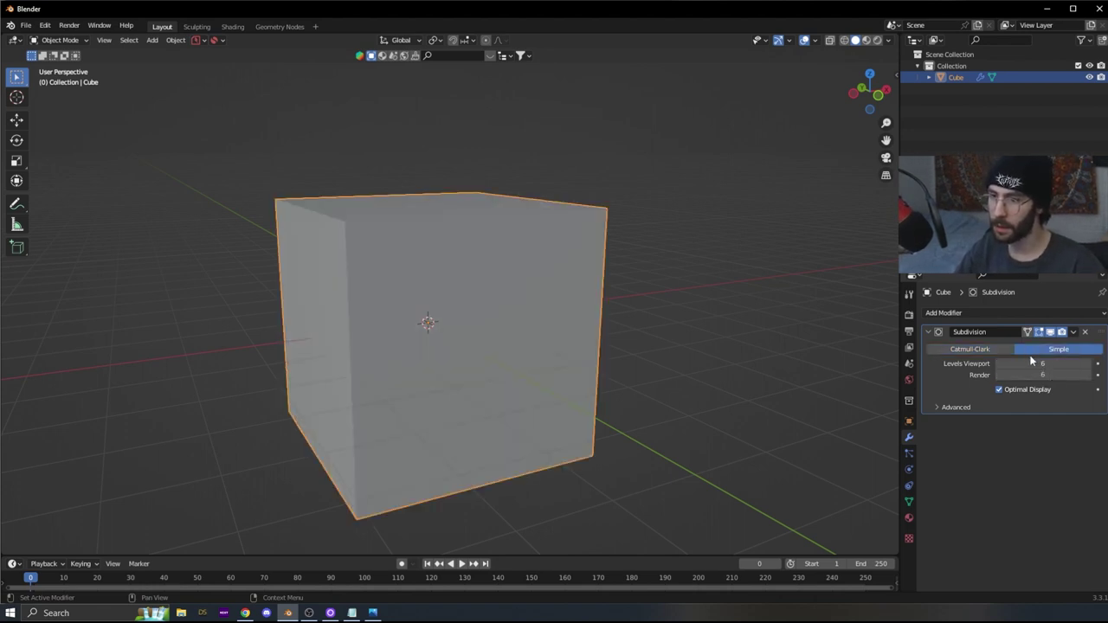
click(1074, 333)
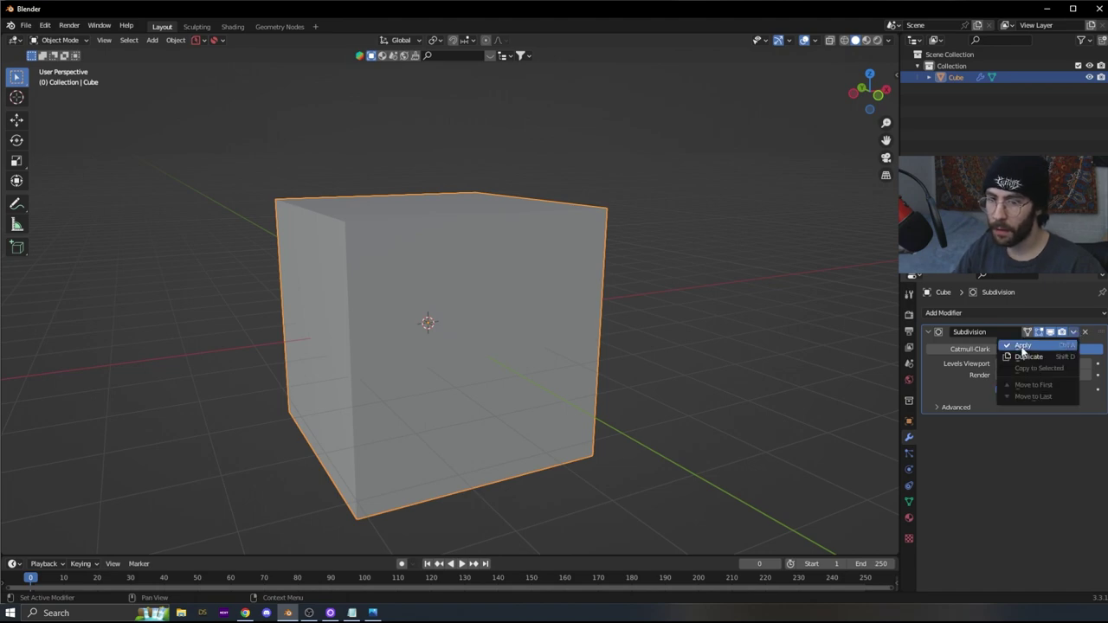
click(1023, 346)
key(Tab)
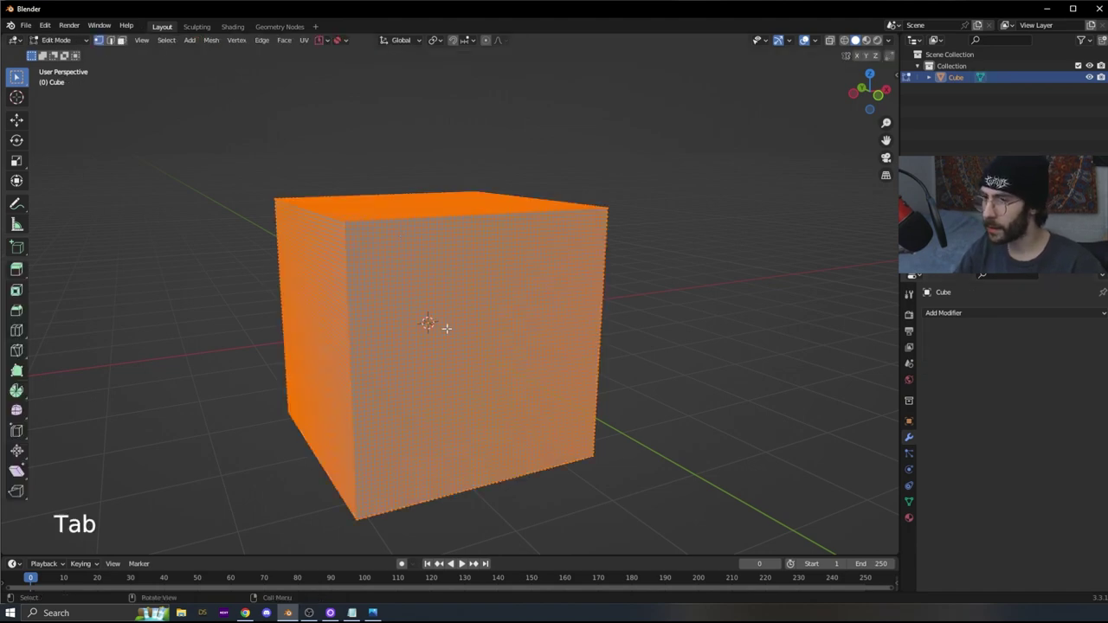
scroll(446, 330, up, 5)
scroll(425, 321, down, 5)
middle_drag(425, 324, 311, 339)
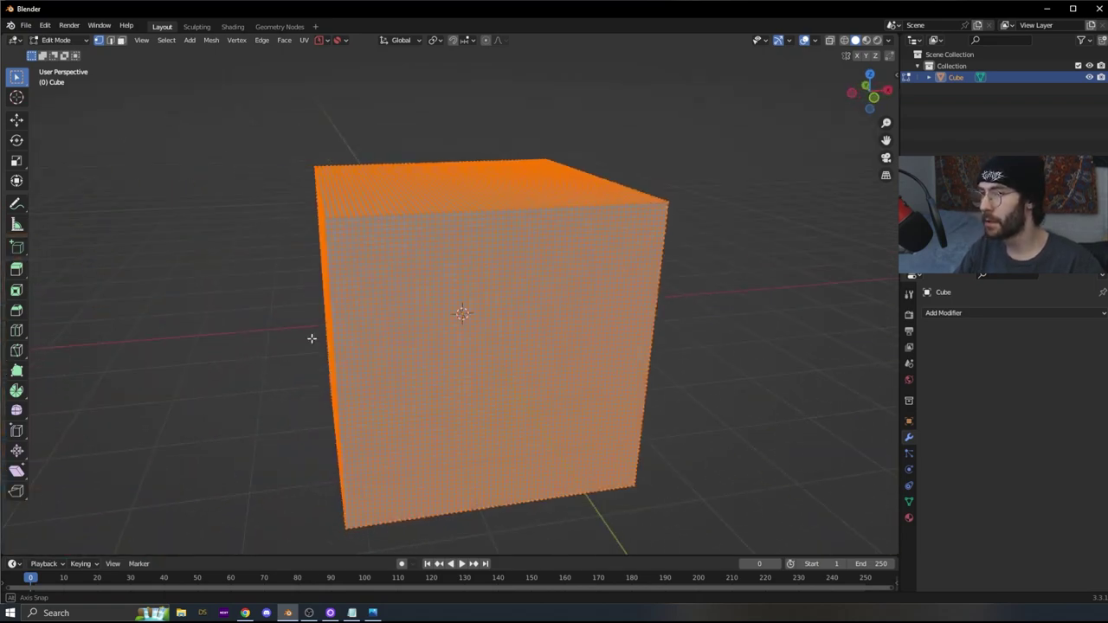
key(Tab)
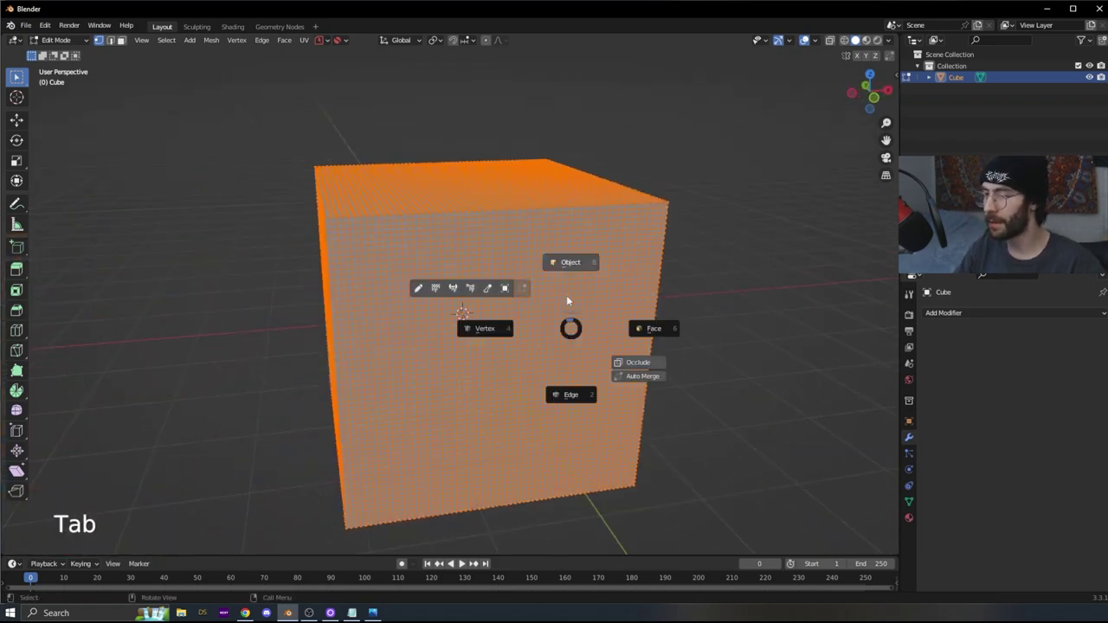
- Add a Displace modifier to the cube and give it a new texture of type Distorted Noise
click(959, 312)
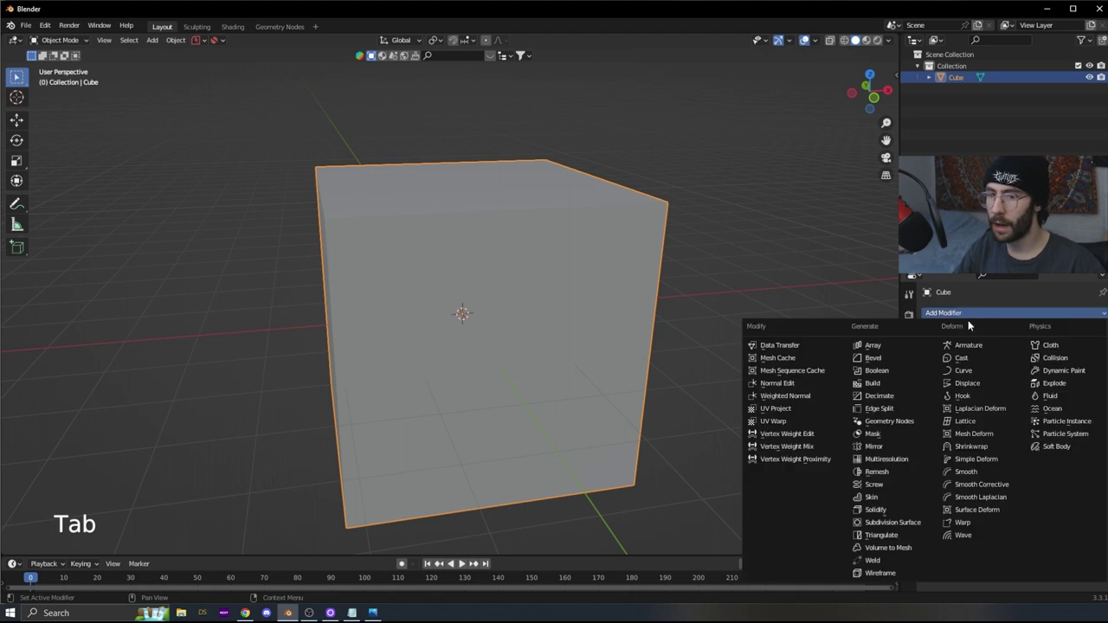
click(984, 385)
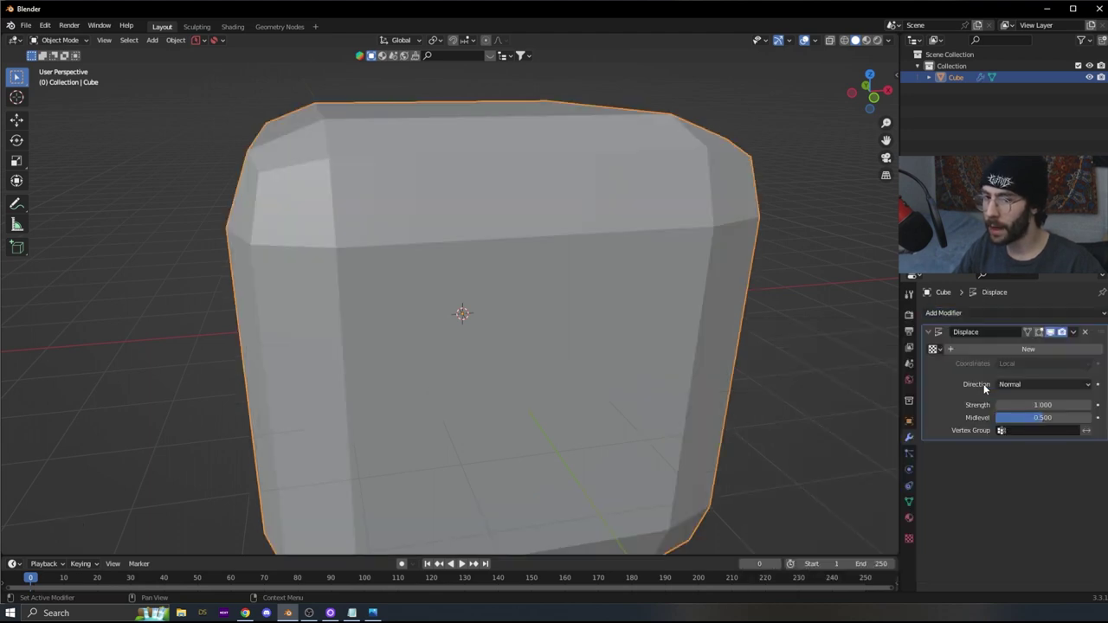
click(1064, 350)
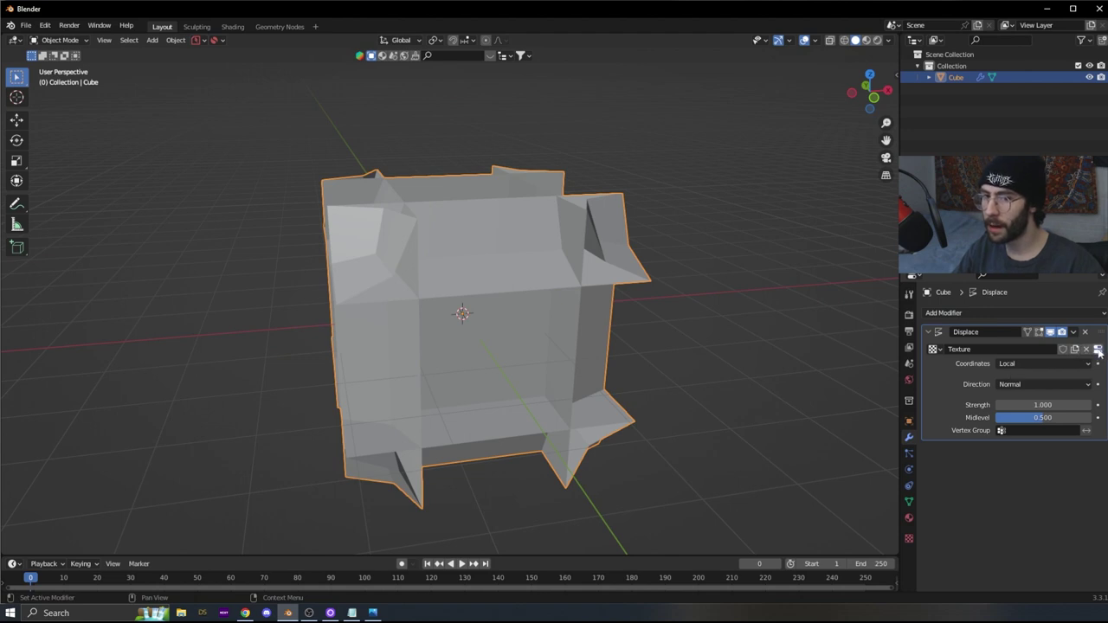
click(1098, 349)
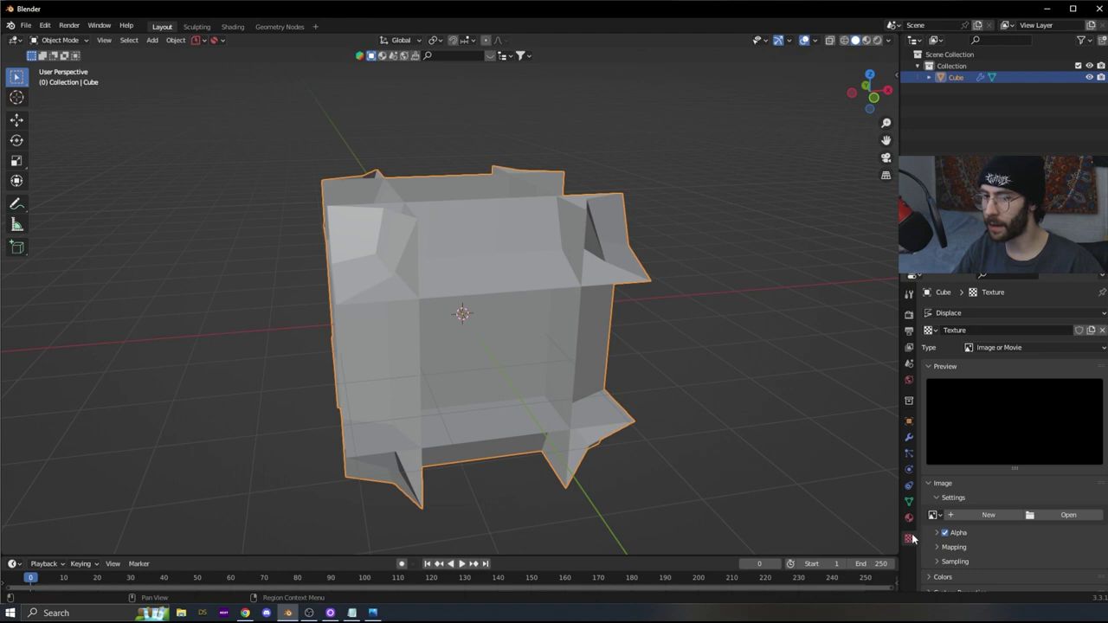
click(994, 349)
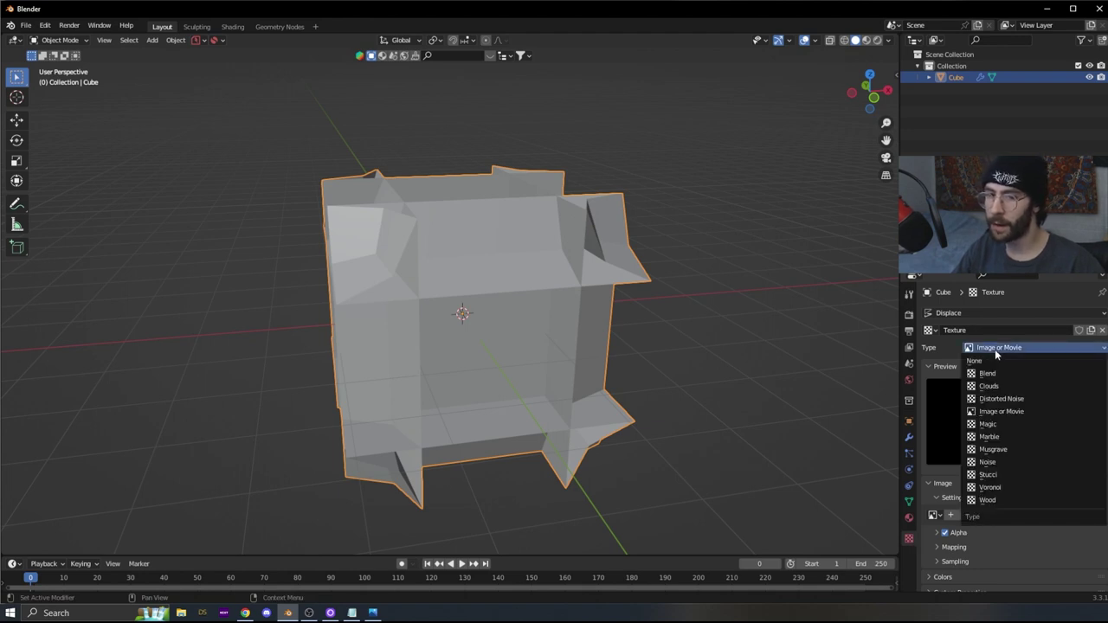
click(1013, 399)
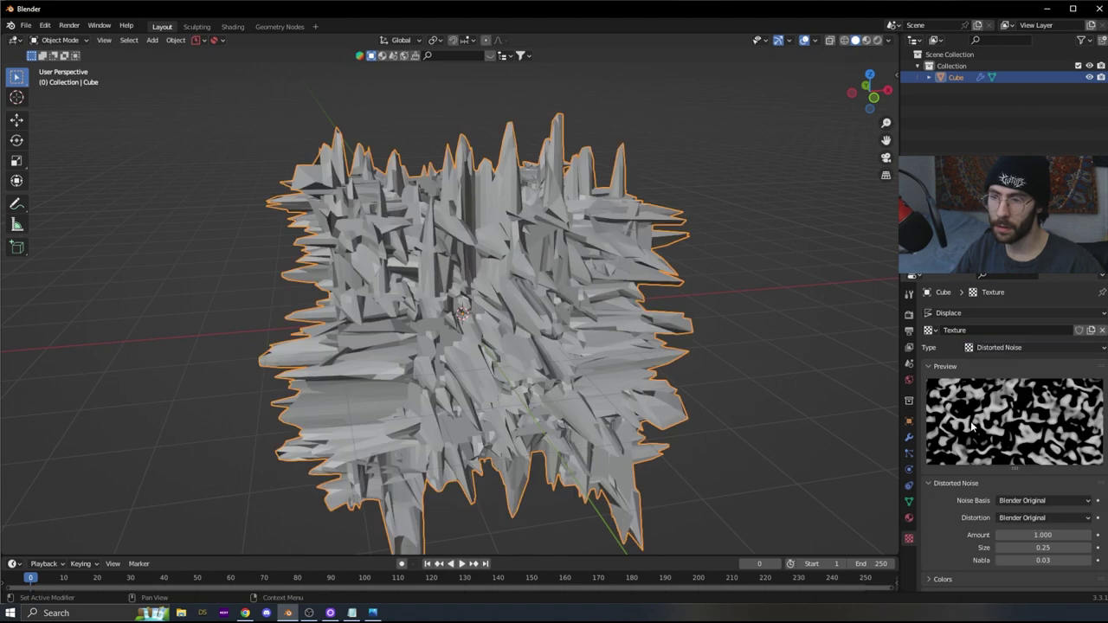
- Set the distorted noise basis to Original Perlin, with amount 0.200, size 0.39 and nabla 0.10
click(1029, 503)
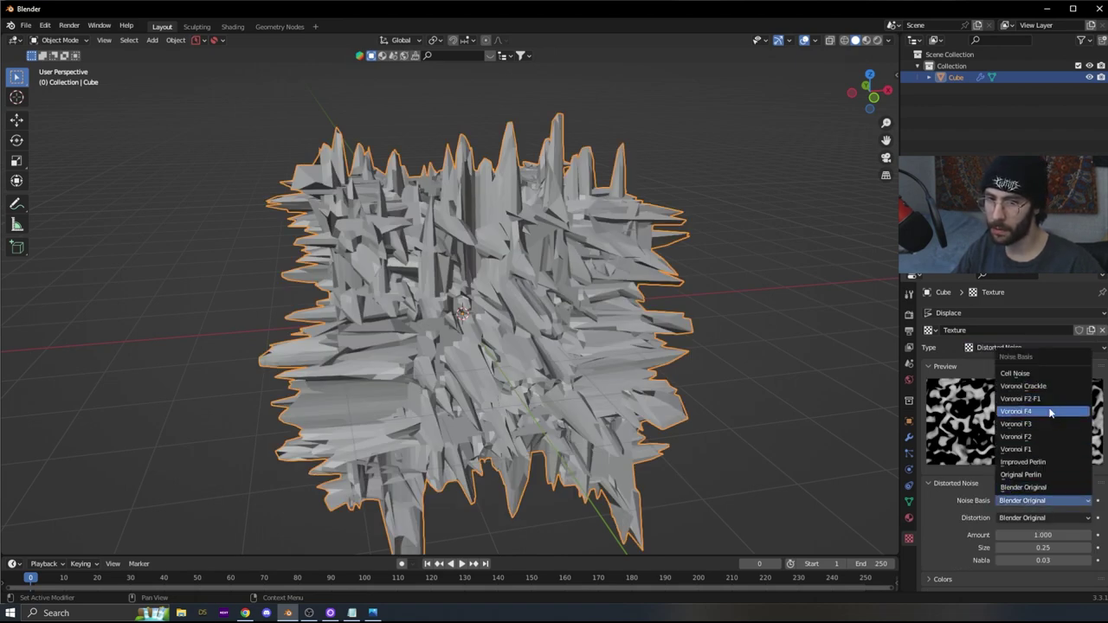
click(1041, 475)
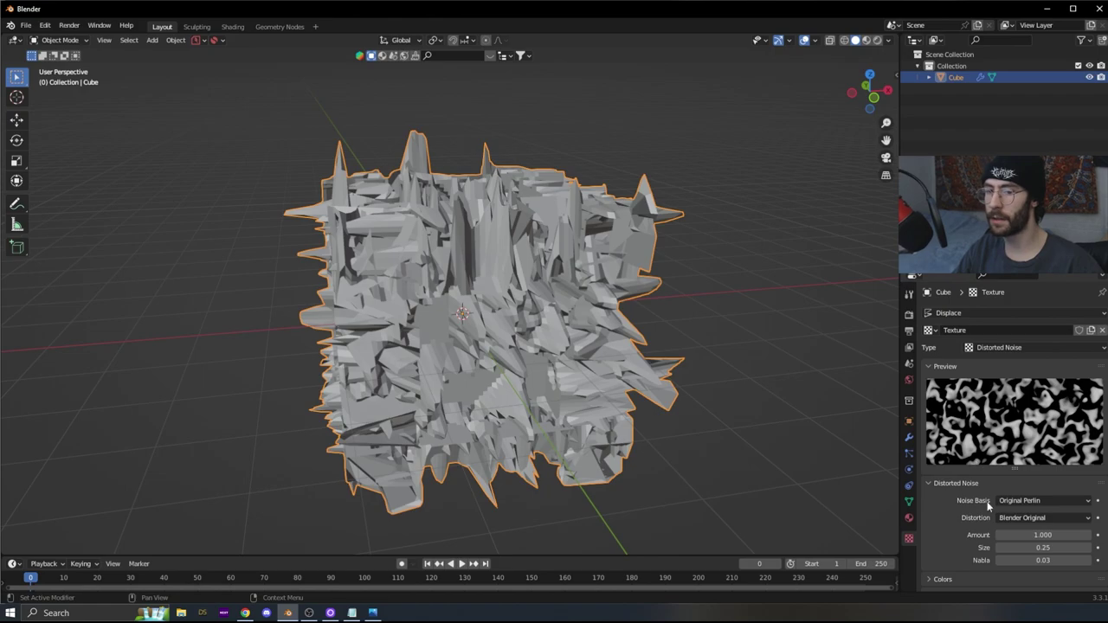
mouse_move(1043, 535)
mouse_down()
mouse_move(1082, 535)
mouse_move(1013, 535)
mouse_move(1031, 536)
mouse_up()
middle_drag(688, 358, 580, 260)
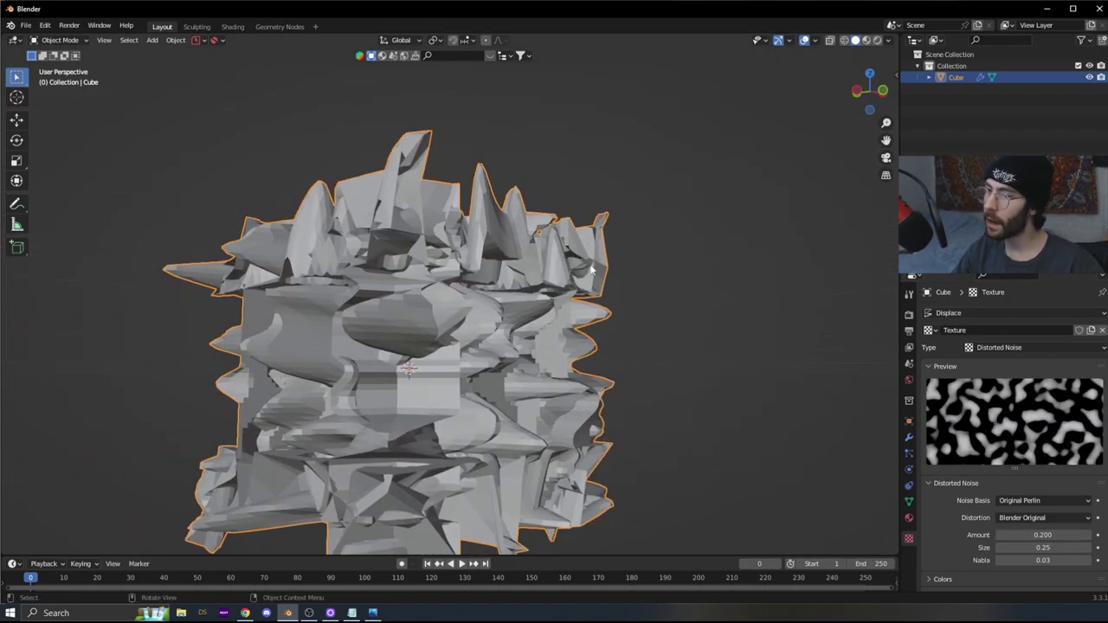
mouse_move(1044, 560)
mouse_down()
mouse_move(1022, 560)
mouse_move(1073, 547)
mouse_move(1033, 547)
mouse_move(1055, 547)
mouse_move(1043, 547)
mouse_up()
middle_drag(626, 346, 459, 350)
- Set the Displace modifier's midlevel to 0
click(909, 437)
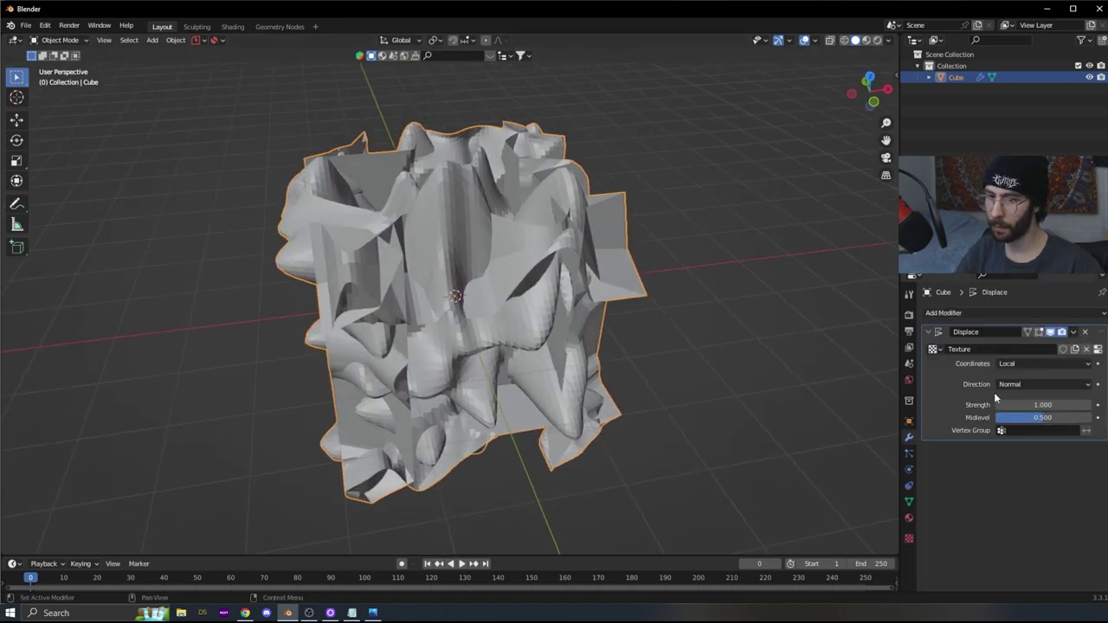
drag(1040, 417, 998, 417)
middle_drag(533, 350, 521, 320)
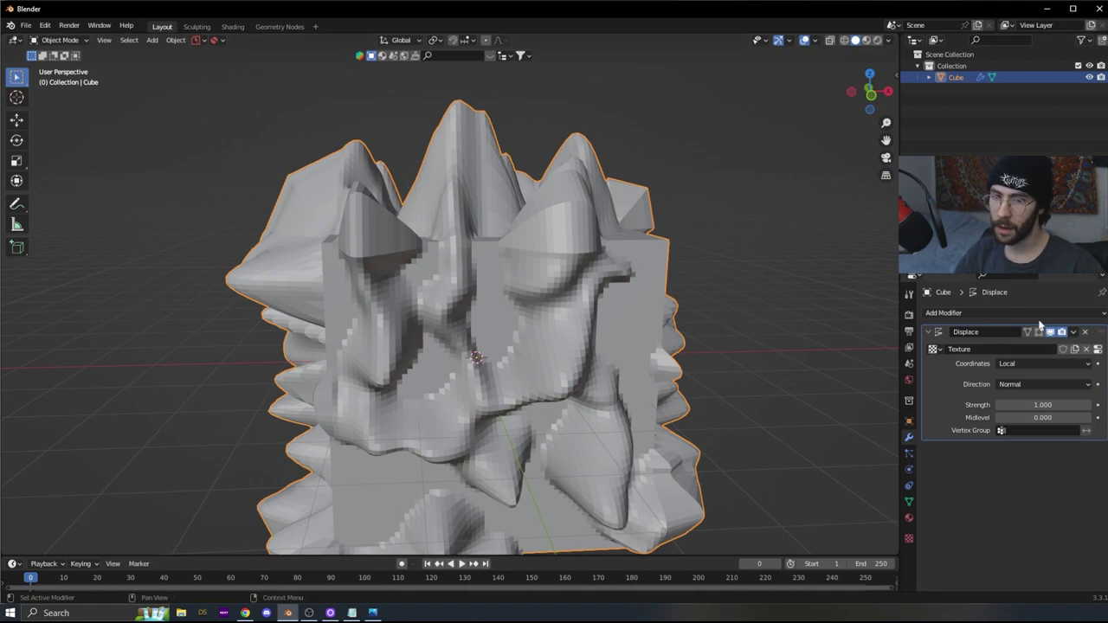
- Add a second Displace modifier and give it a separate copy of the first distorted noise texture
click(1025, 313)
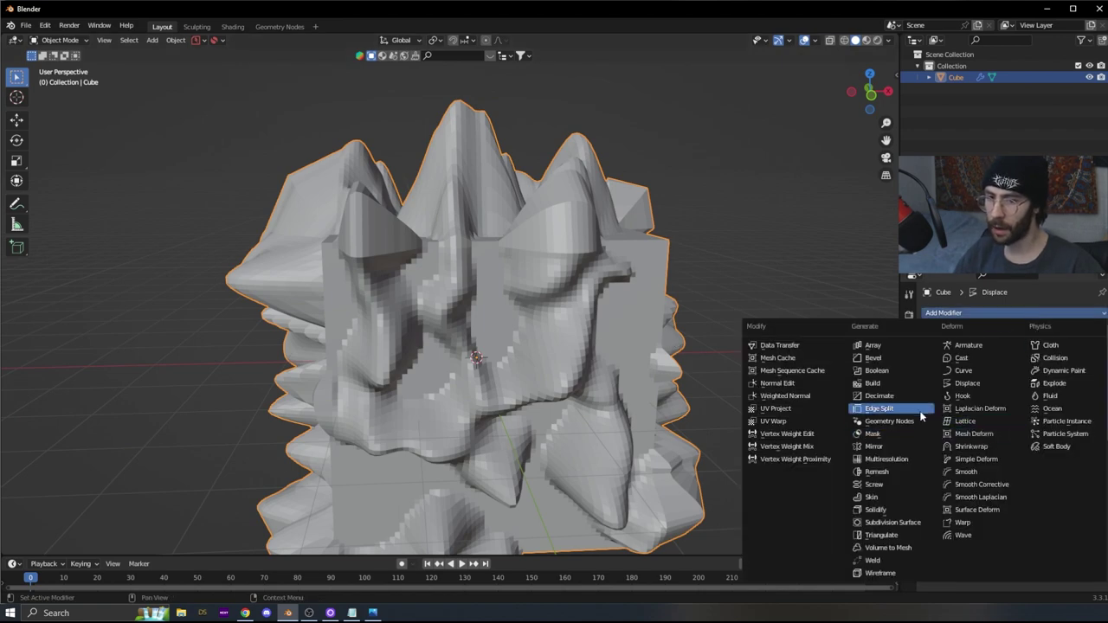
click(977, 384)
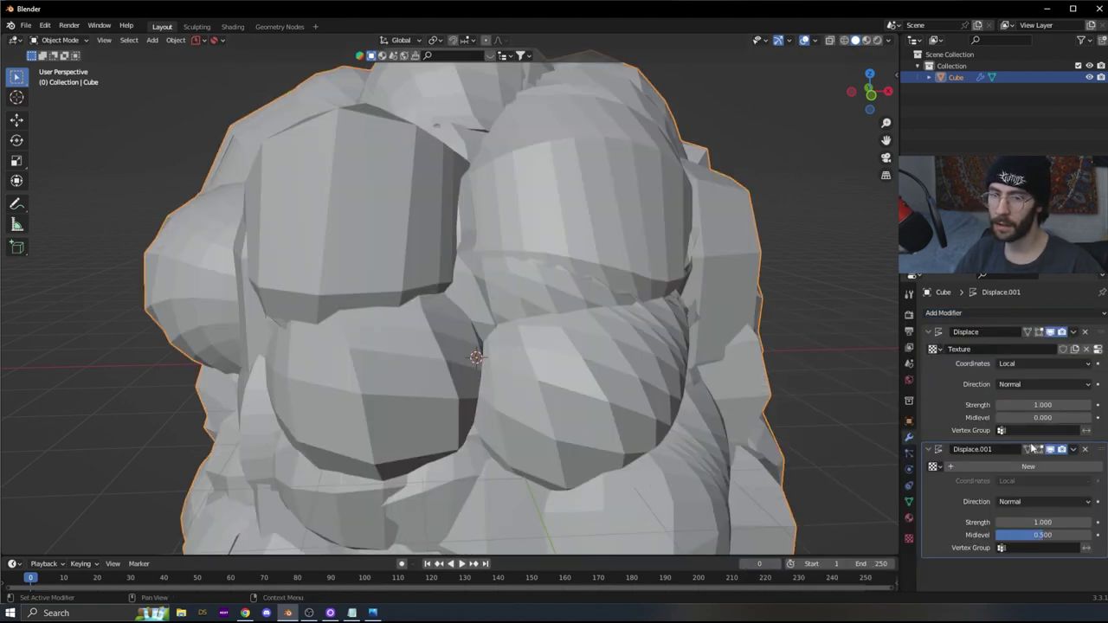
click(999, 467)
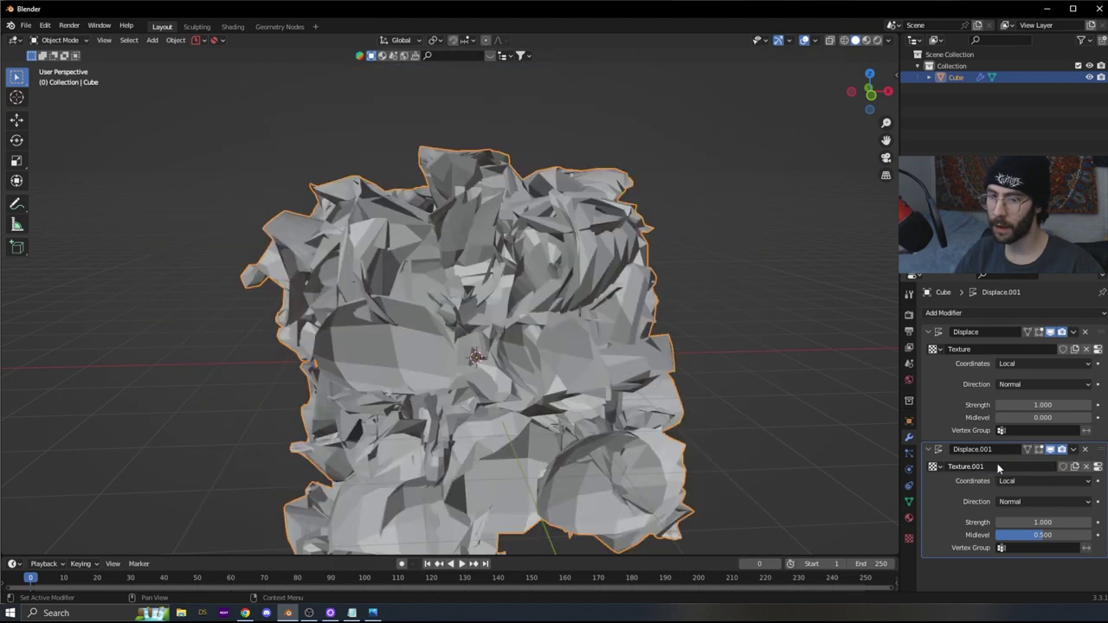
click(1099, 466)
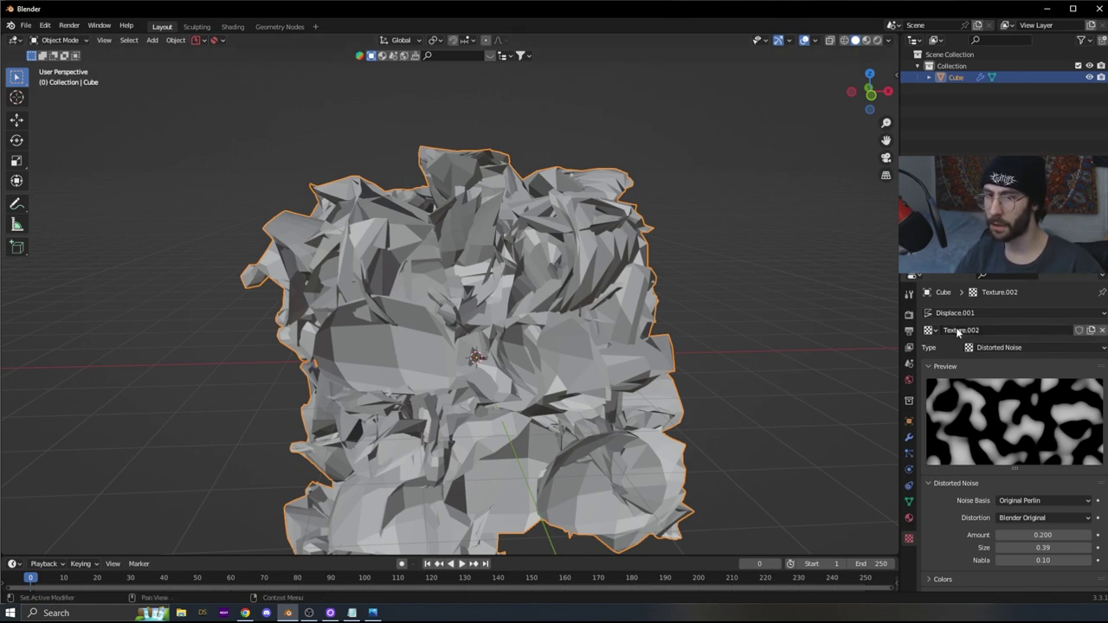
- Change the second displacement texture to Clouds with size 0.94, and set that modifier's strength to 0.8 and midlevel to 0.683
click(1004, 348)
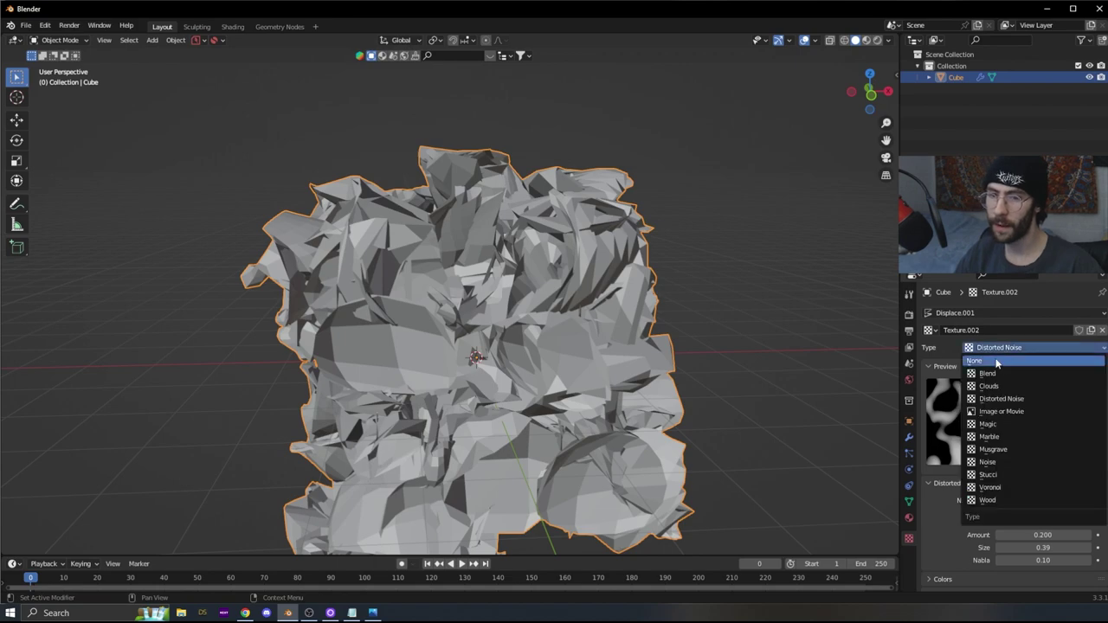
click(1006, 386)
mouse_move(1028, 551)
mouse_down()
mouse_move(1089, 550)
mouse_move(1030, 550)
mouse_up()
middle_drag(693, 363, 541, 374)
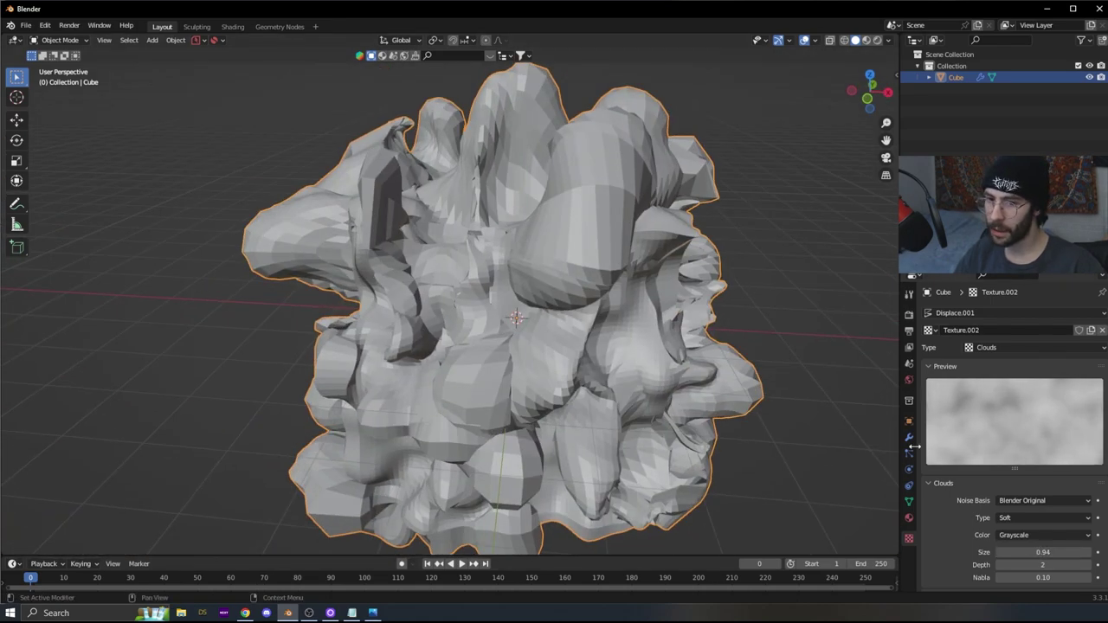
click(909, 438)
mouse_move(1039, 538)
mouse_down()
mouse_move(998, 538)
mouse_move(1074, 537)
mouse_move(1026, 523)
mouse_move(1069, 523)
mouse_move(1026, 523)
mouse_up()
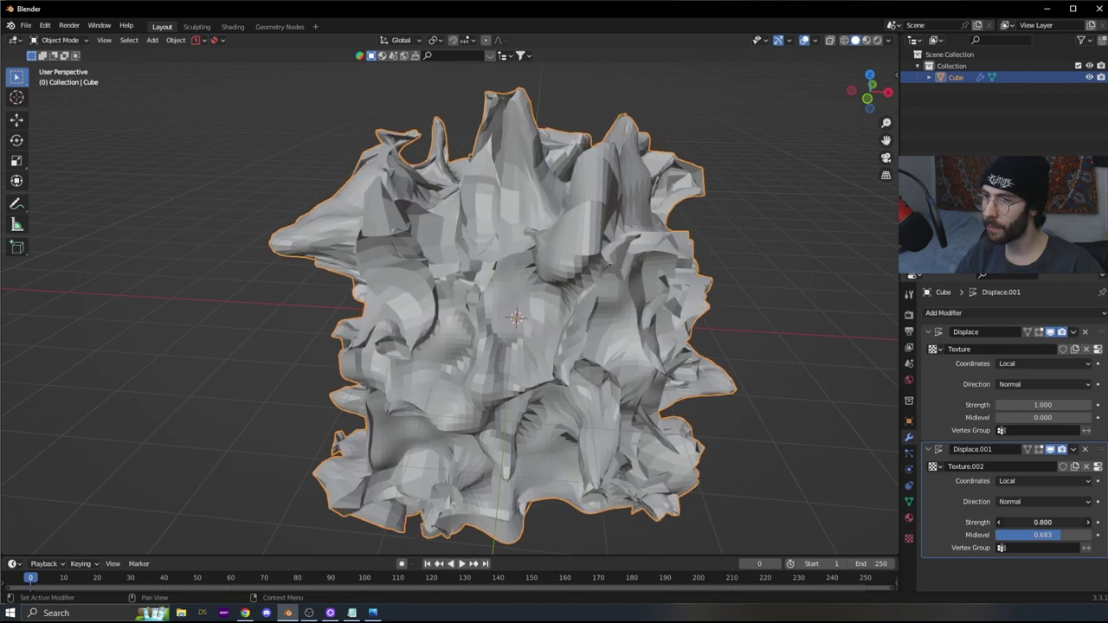
- Add a Catmull-Clark Subdivision Surface modifier after the two Displace modifiers and shade the object smooth
click(944, 312)
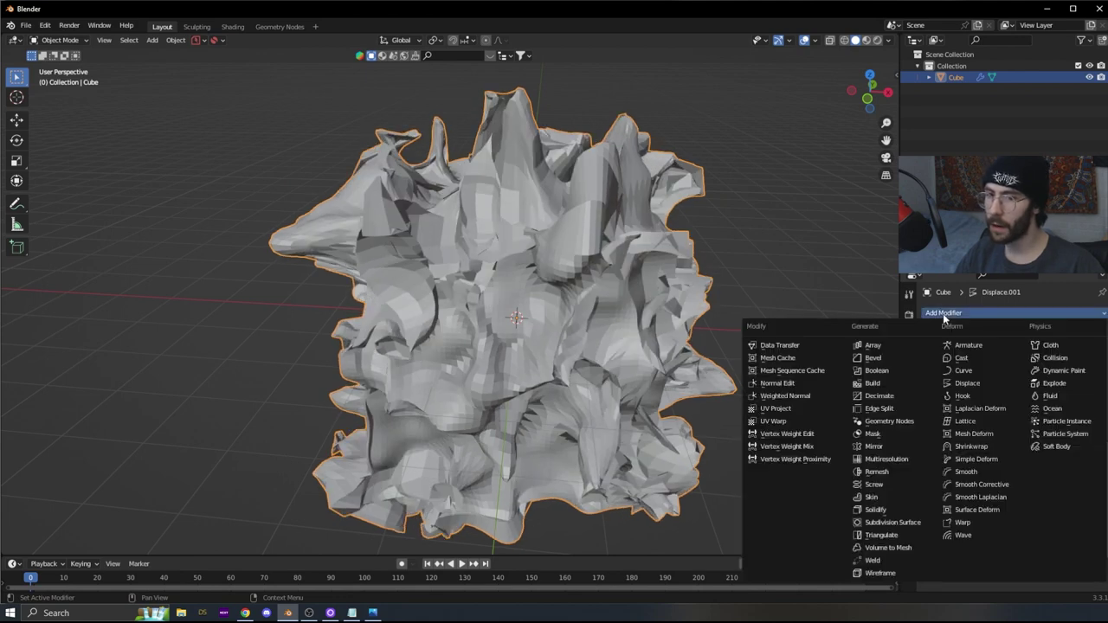
click(909, 524)
right_click(450, 265)
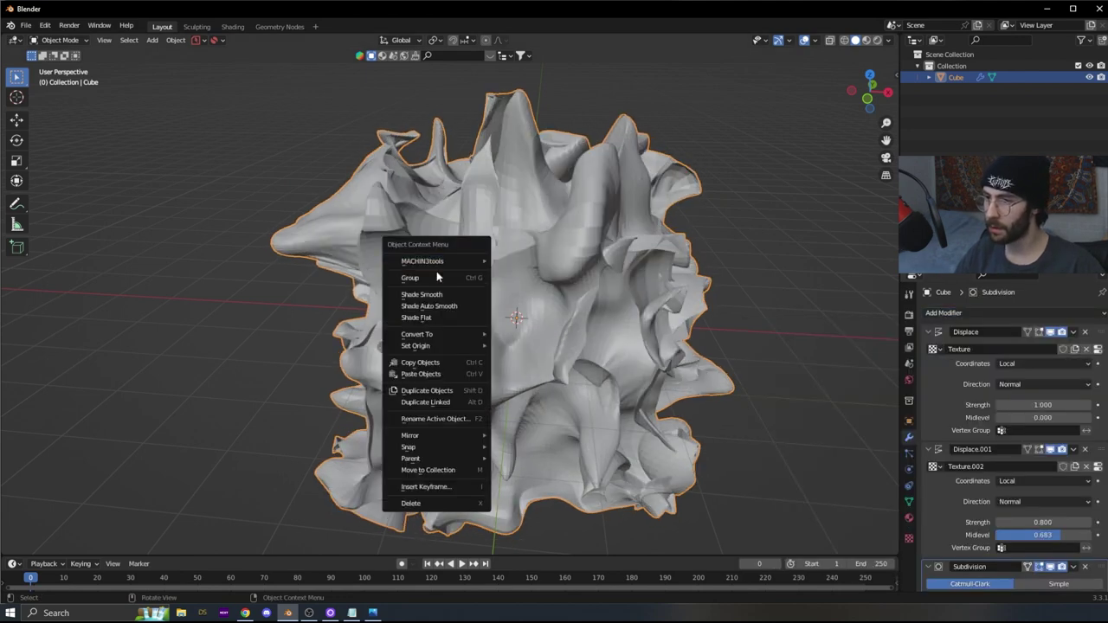
click(423, 294)
middle_drag(432, 293, 488, 274)
scroll(538, 242, down, 3)
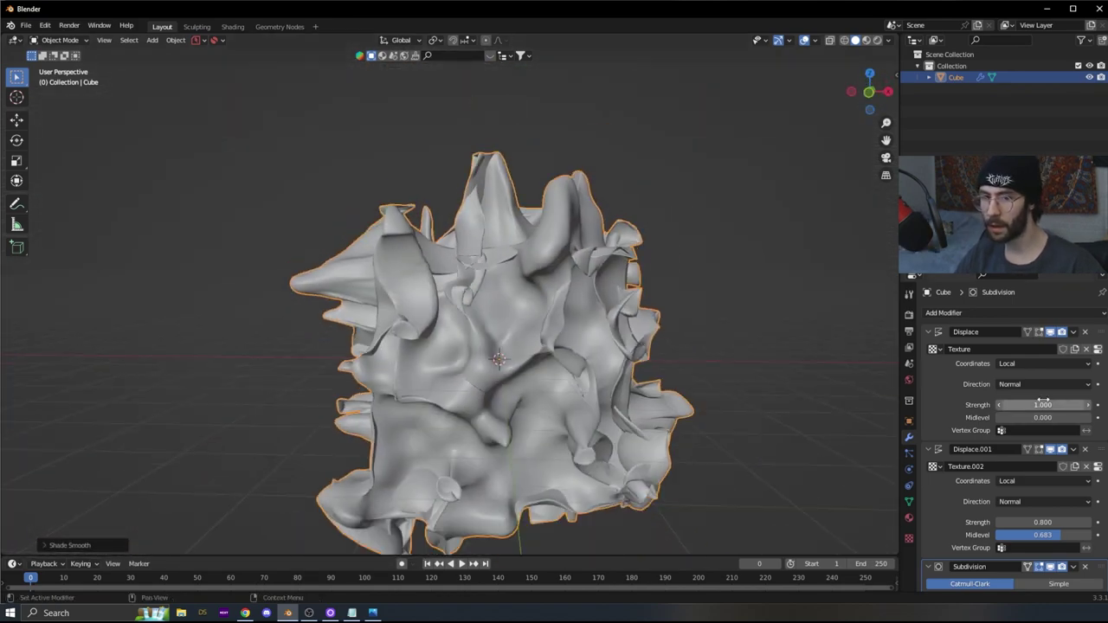
scroll(1007, 467, down, 2)
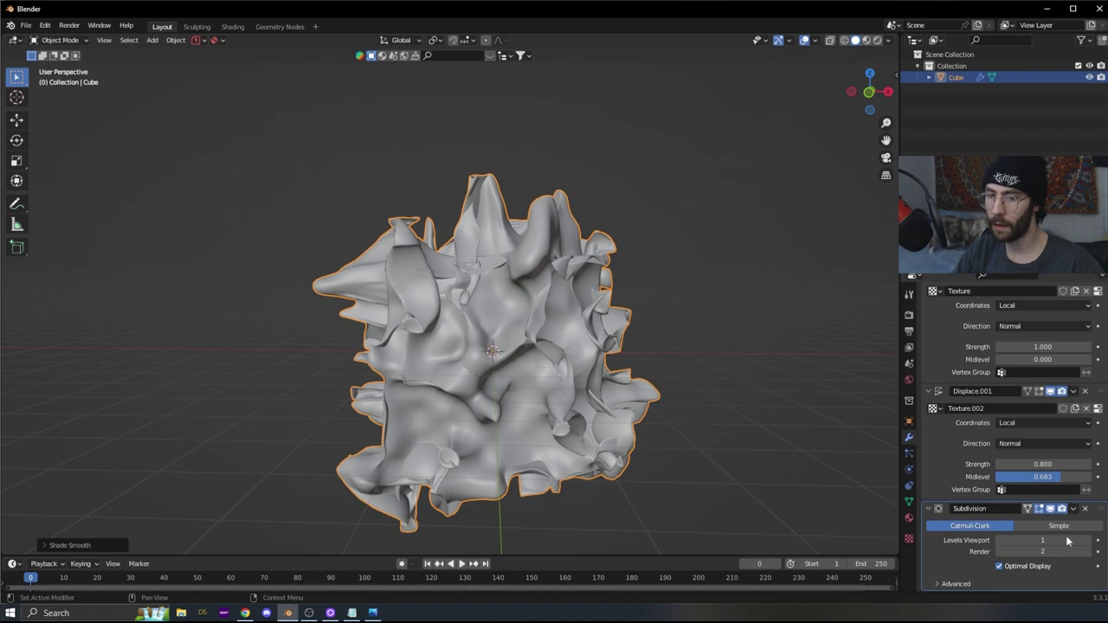
- Set the Subdivision modifier's viewport levels to 2 and examine the smoothed surface up close
click(1086, 541)
scroll(543, 356, up, 6)
shift+middle_drag(490, 267, 407, 232)
middle_drag(474, 230, 466, 320)
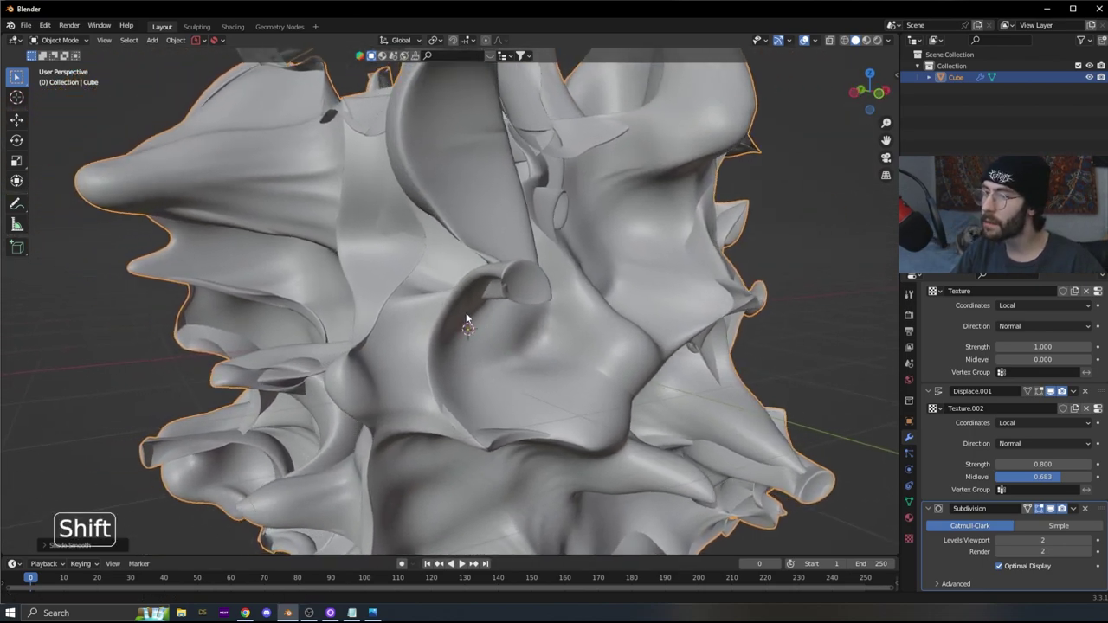
scroll(466, 320, down, 5)
mouse_move(522, 293)
middle_down()
mouse_move(638, 264)
mouse_move(686, 266)
mouse_move(520, 273)
middle_up()
scroll(638, 263, up, 5)
scroll(644, 266, down, 5)
scroll(455, 280, up, 2)
- Deselect the shape, switch to the front orthographic view and add a camera to the scene
key(shift+a)
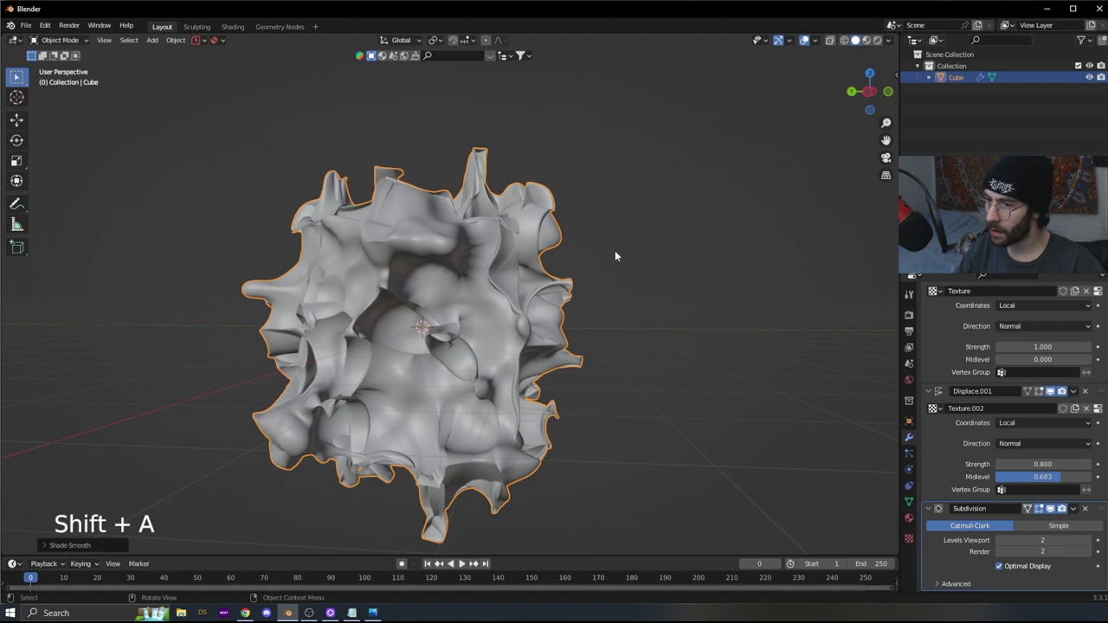
click(600, 258)
key(KP_1)
shift+middle_drag(689, 257, 601, 248)
scroll(444, 287, down, 6)
scroll(517, 339, up, 6)
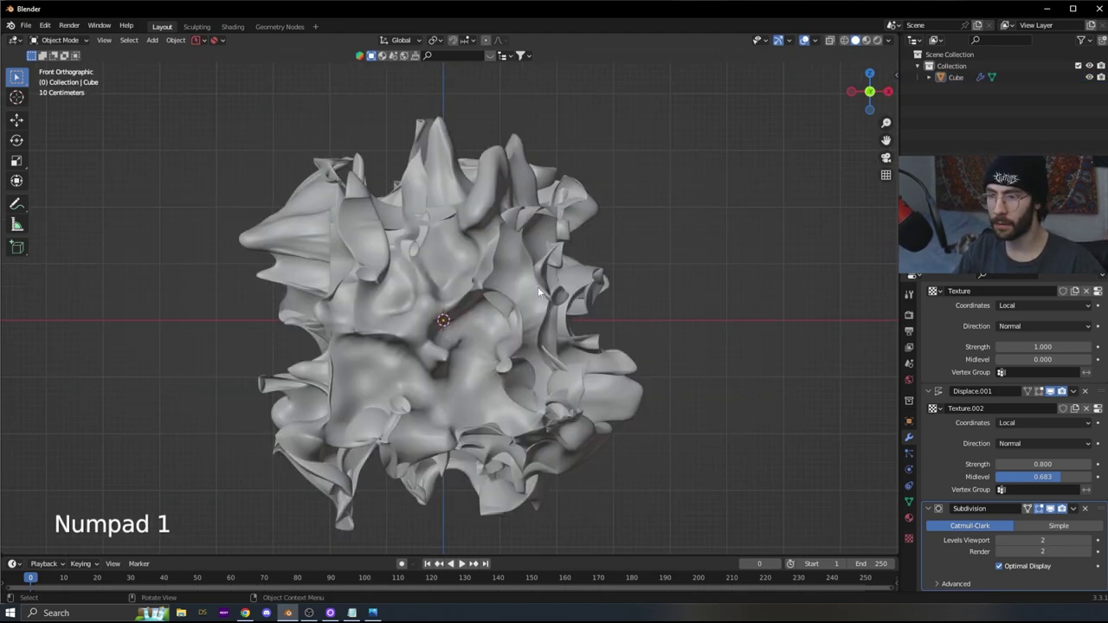
key(shift+a)
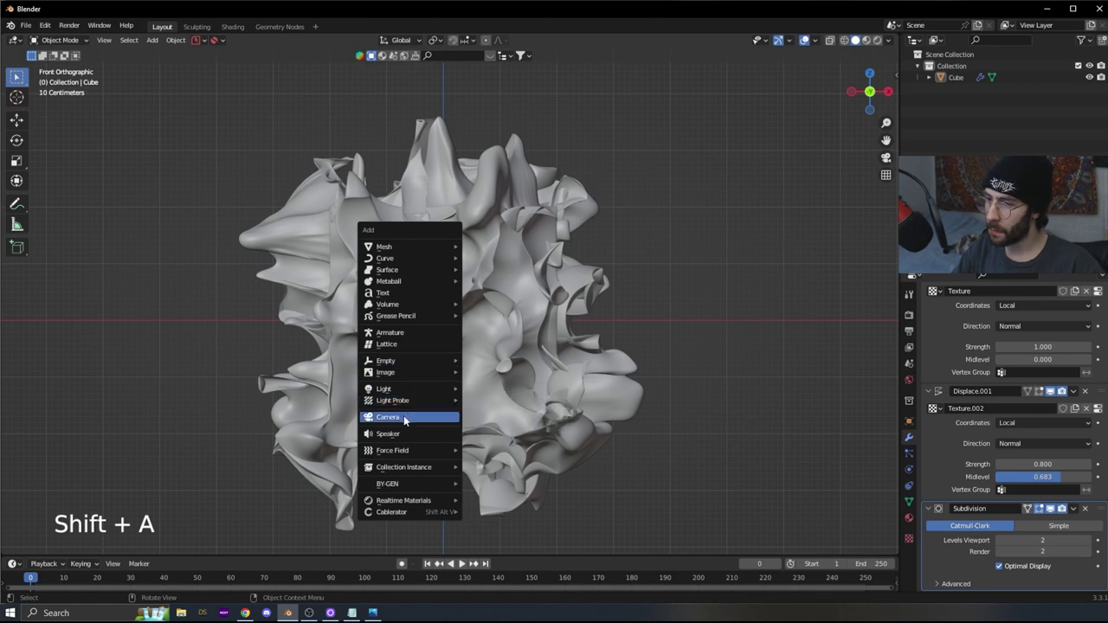
click(405, 419)
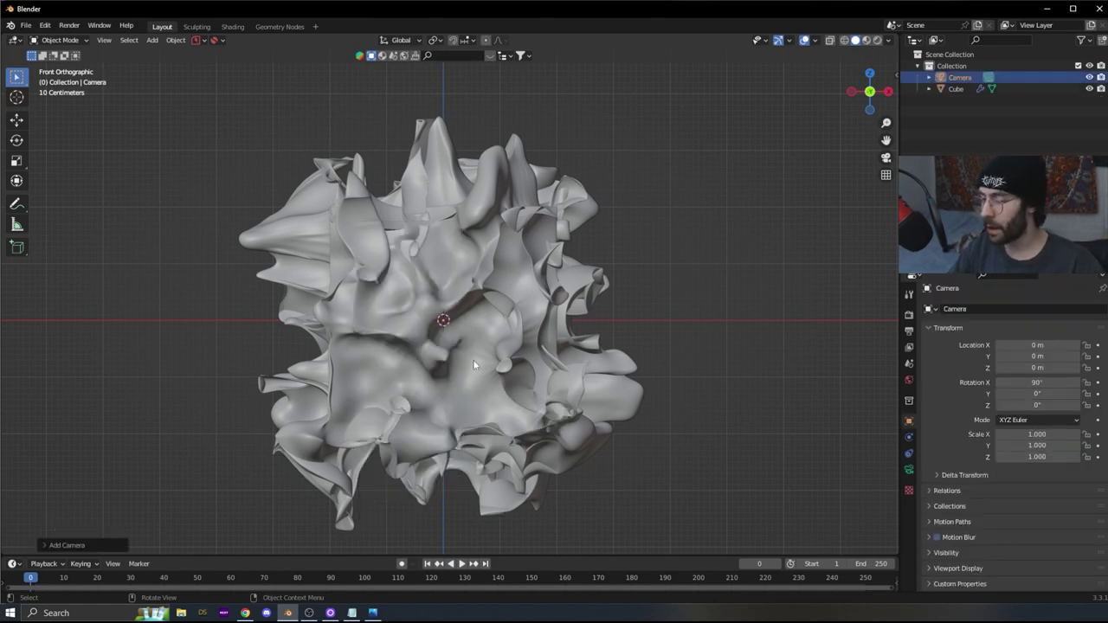
- Align the new camera to the current front view so it frames the whole shape
key(shift+alt+KP_0)
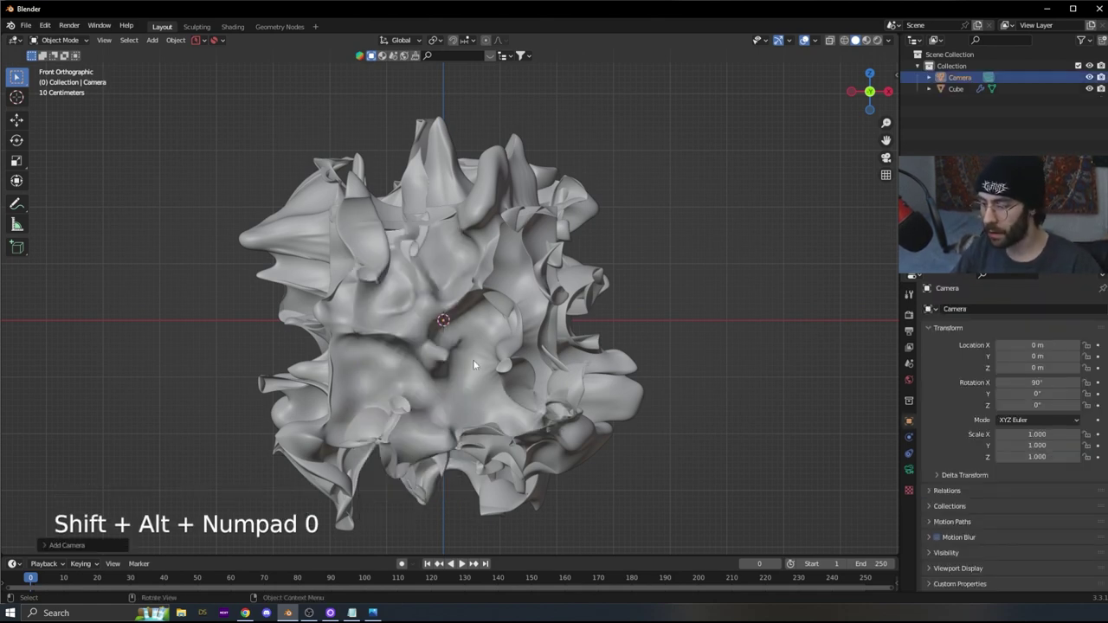
key(ctrl+alt+KP_0)
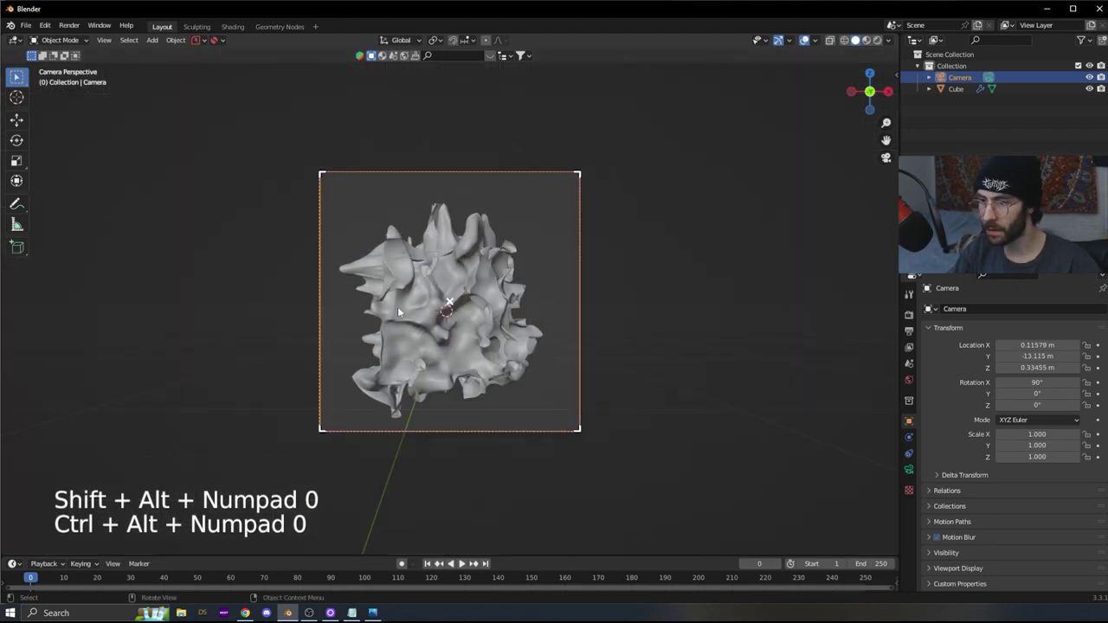
scroll(477, 274, up, 2)
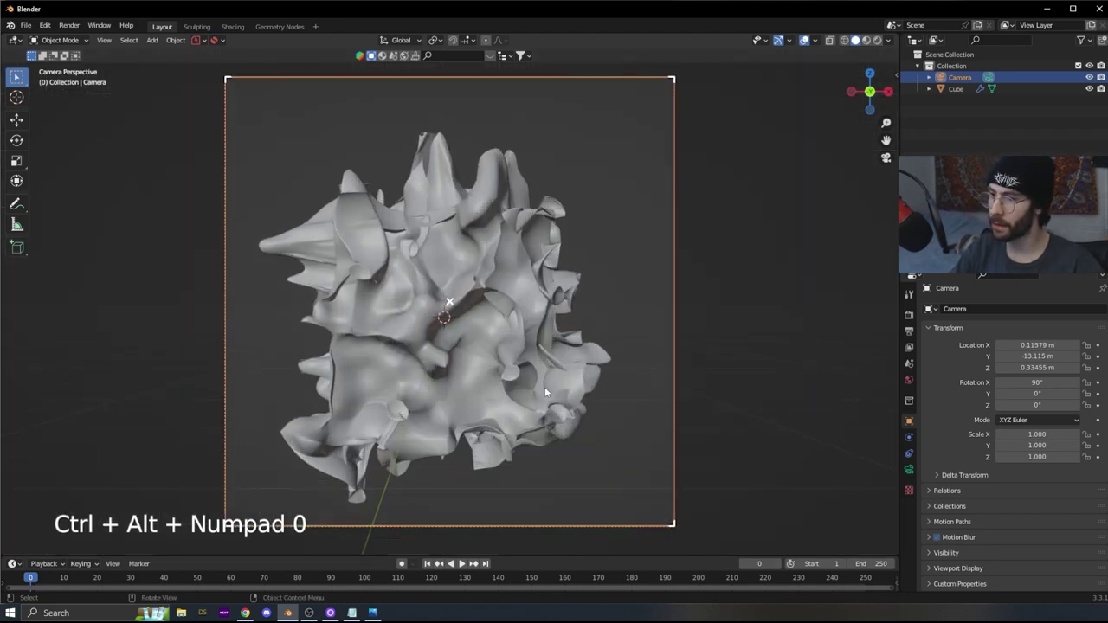
- Set the render output's Y resolution to 1080 px for a 1920 × 1080 px frame
click(909, 316)
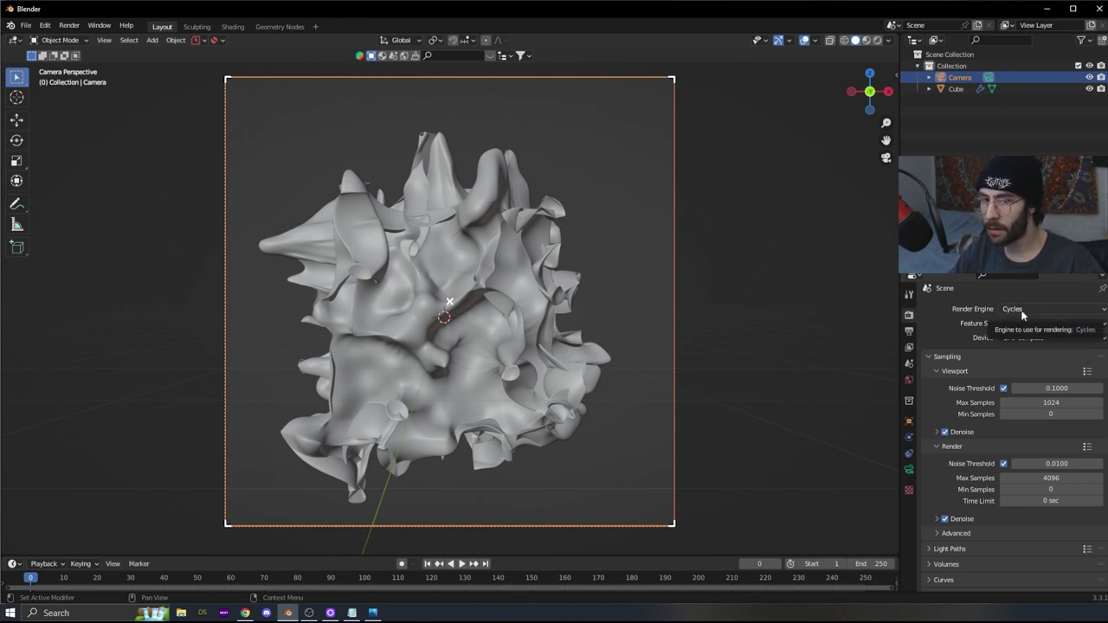
click(909, 331)
drag(1051, 324, 1051, 335)
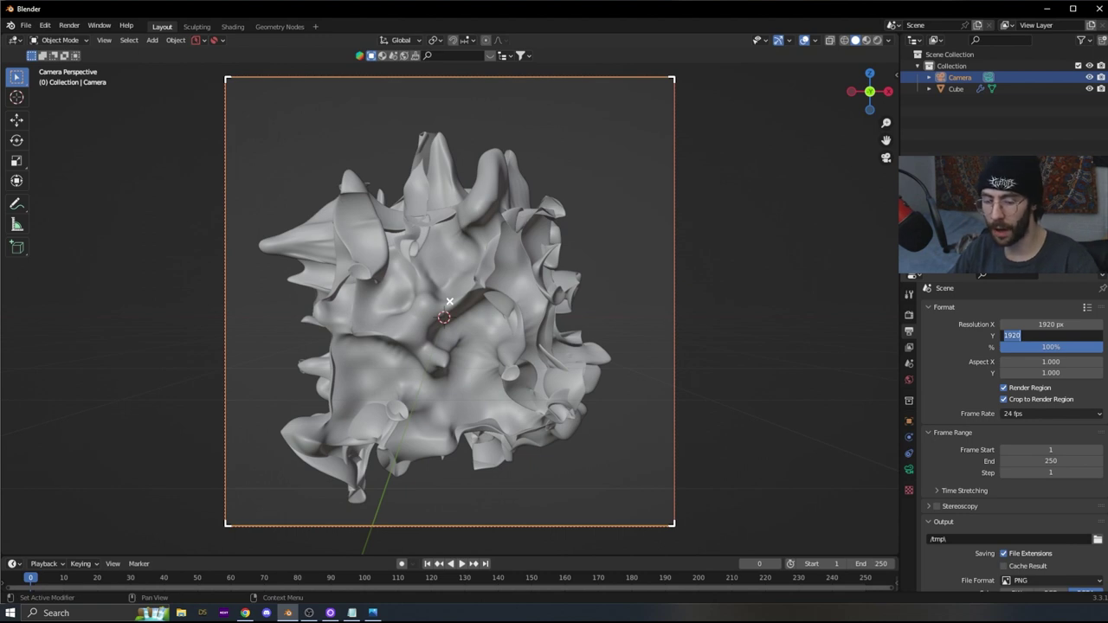
key(Return)
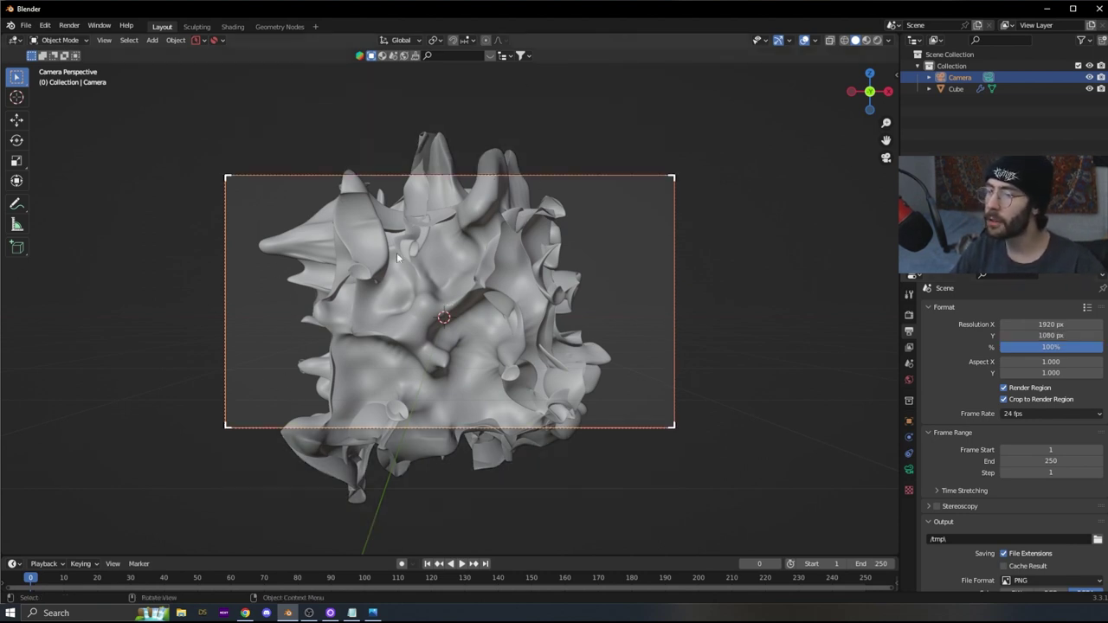
- Switch the viewport to rendered shading and turn off Scene World for its lighting
click(877, 40)
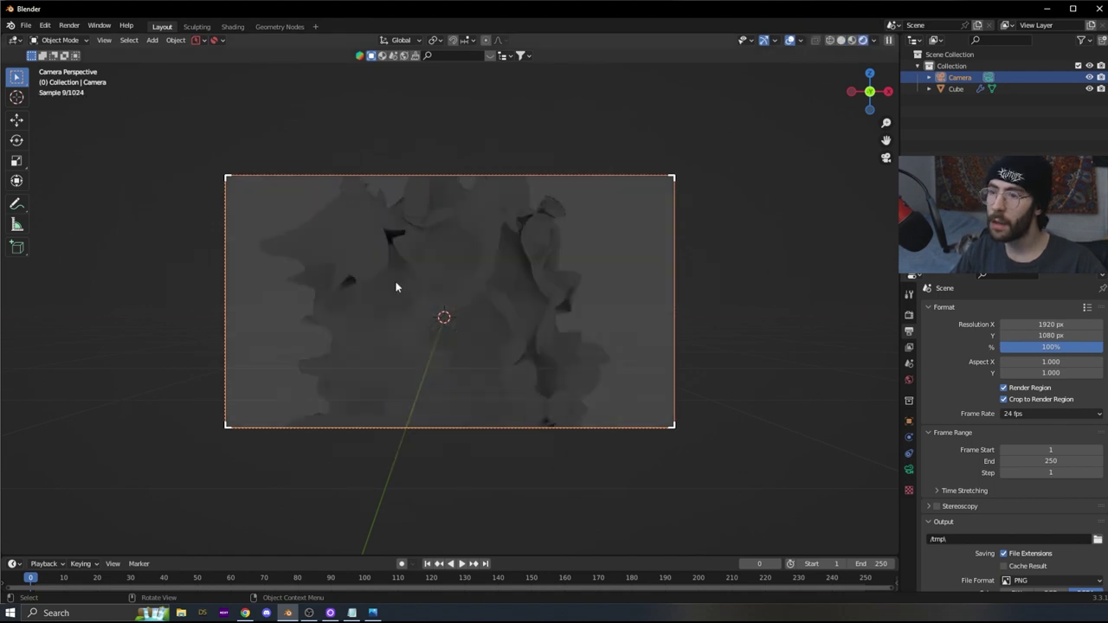
scroll(753, 136, up, 2)
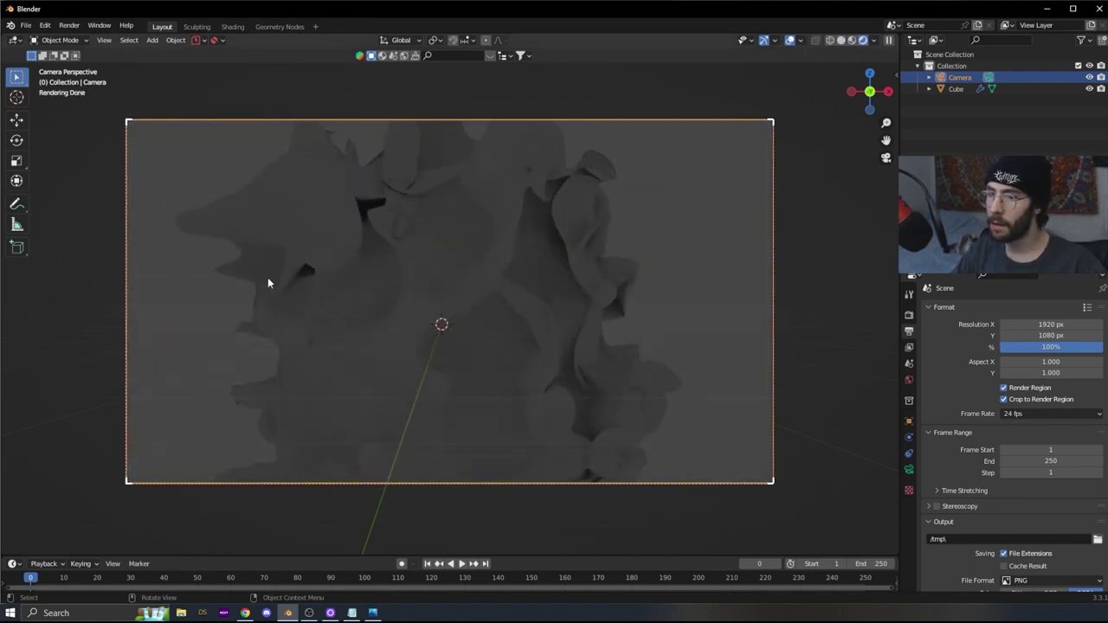
click(874, 41)
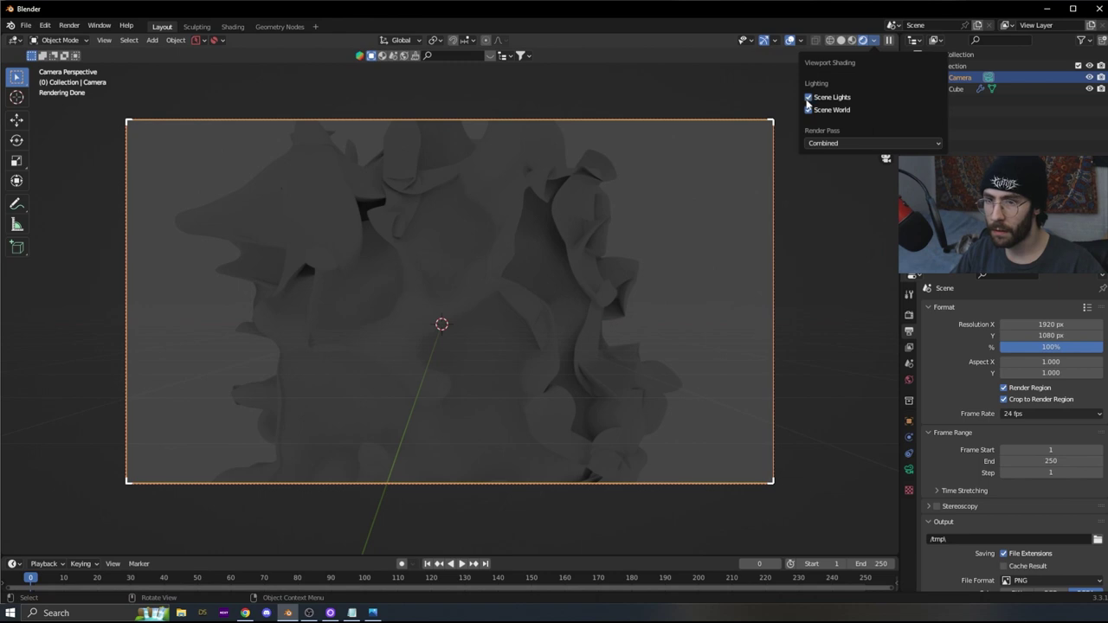
click(808, 110)
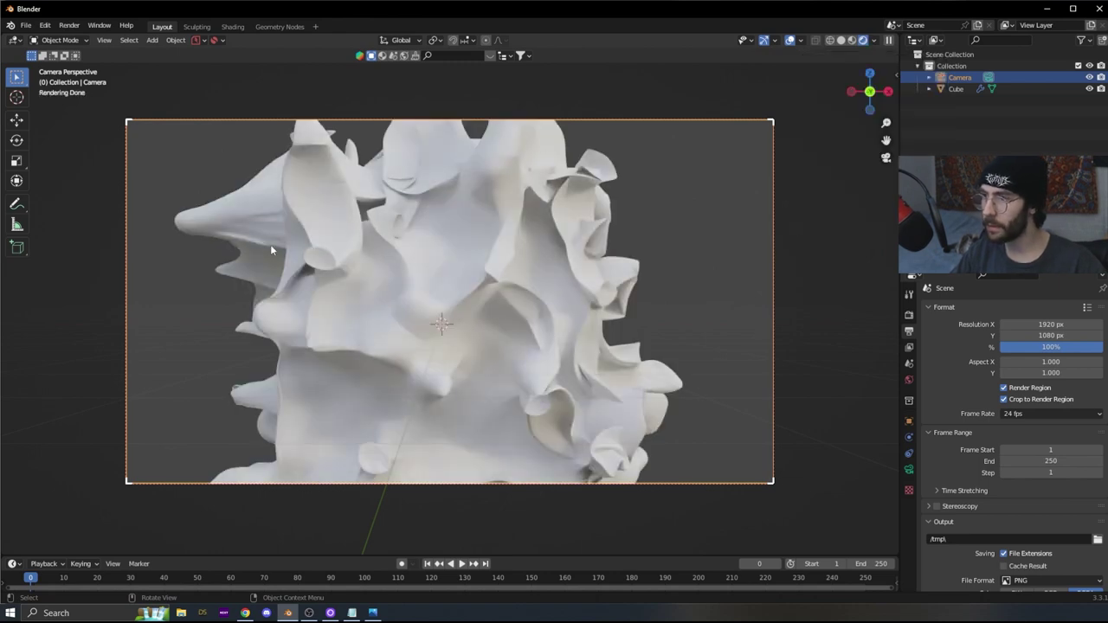
- Change the camera lens type to Panoramic with the Fisheye Lens Polynomial panorama type
click(908, 470)
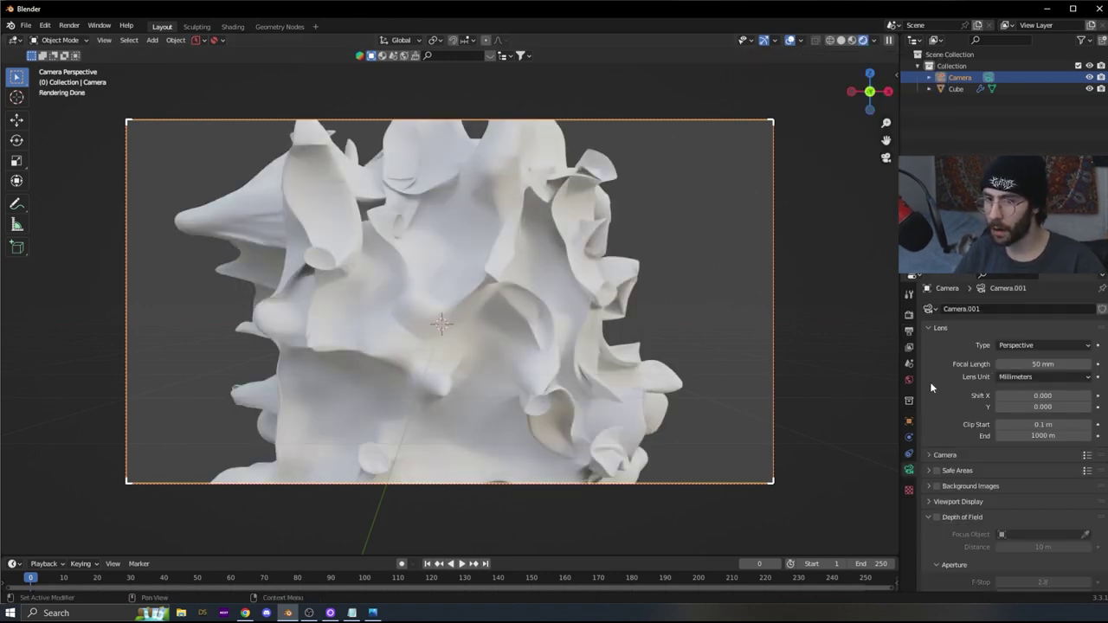
click(1025, 348)
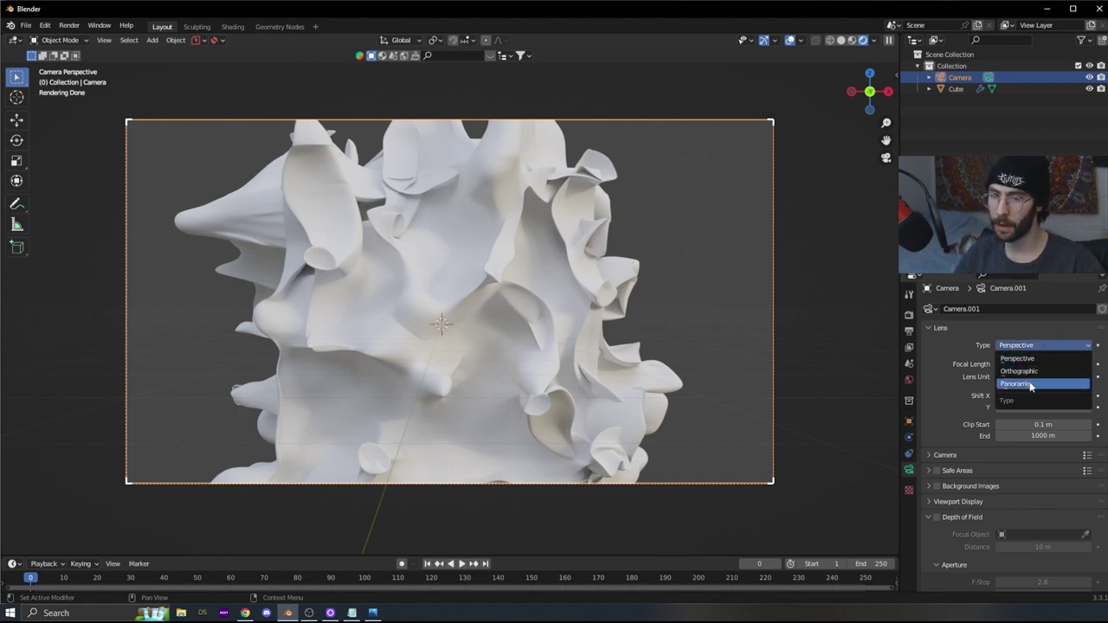
click(1025, 385)
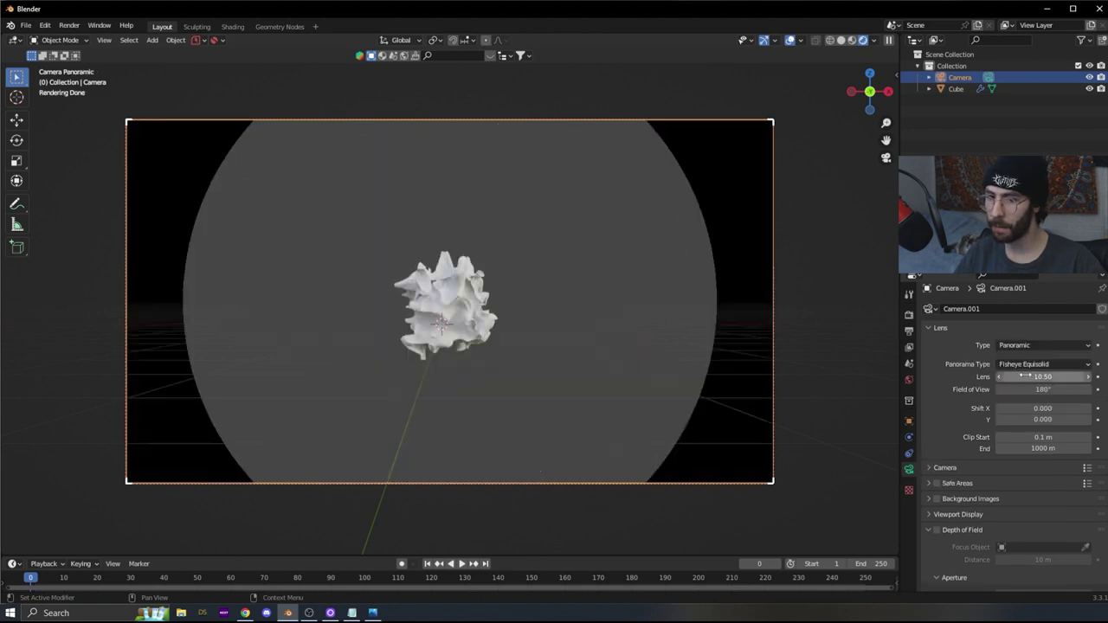
click(1026, 365)
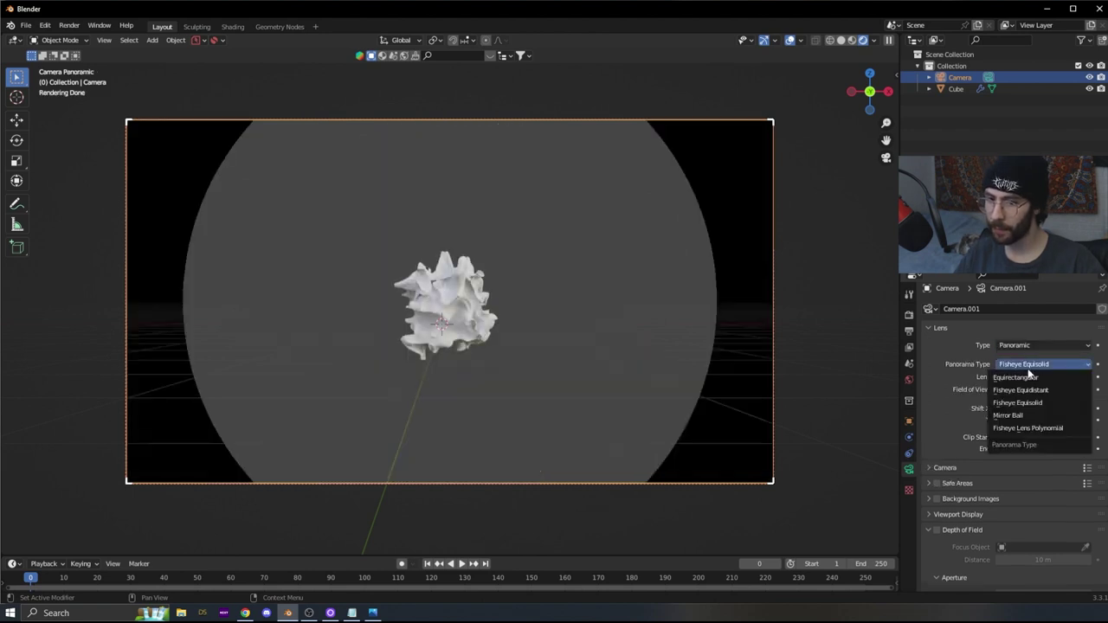
click(1053, 428)
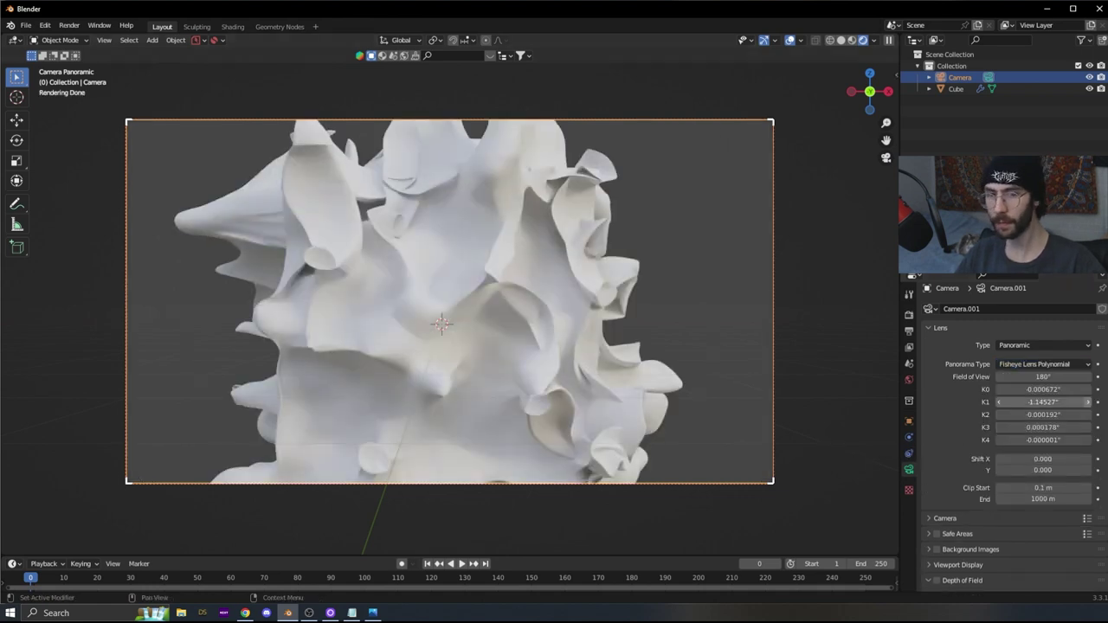
- Check the reference image camera settings tutorial.png, and set the camera's field of view to 360° and K0 to 0°
click(372, 613)
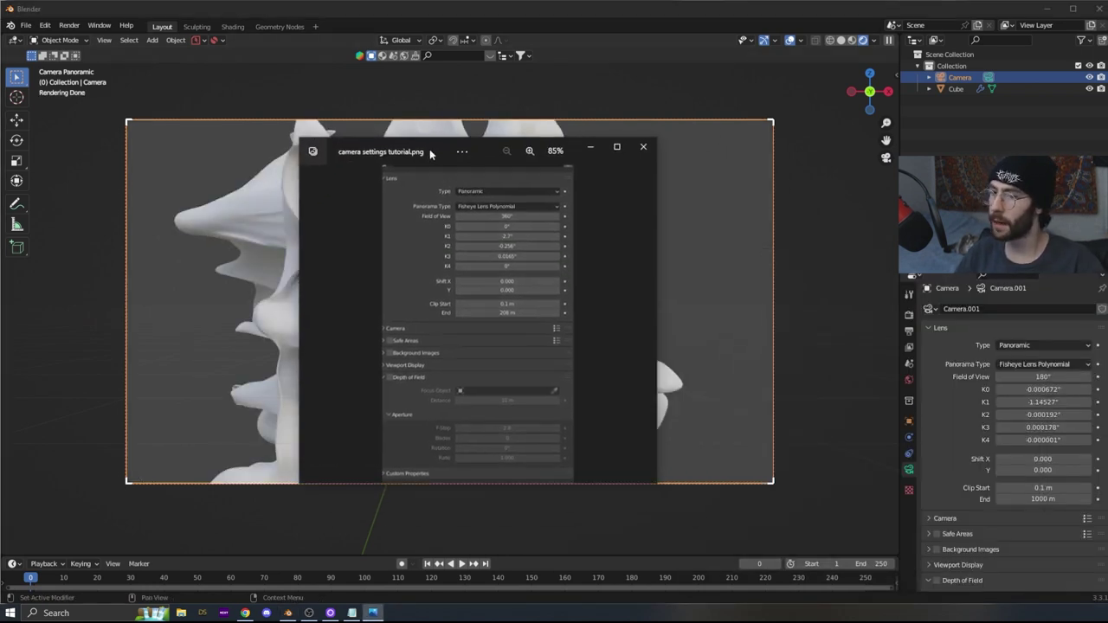
click(643, 146)
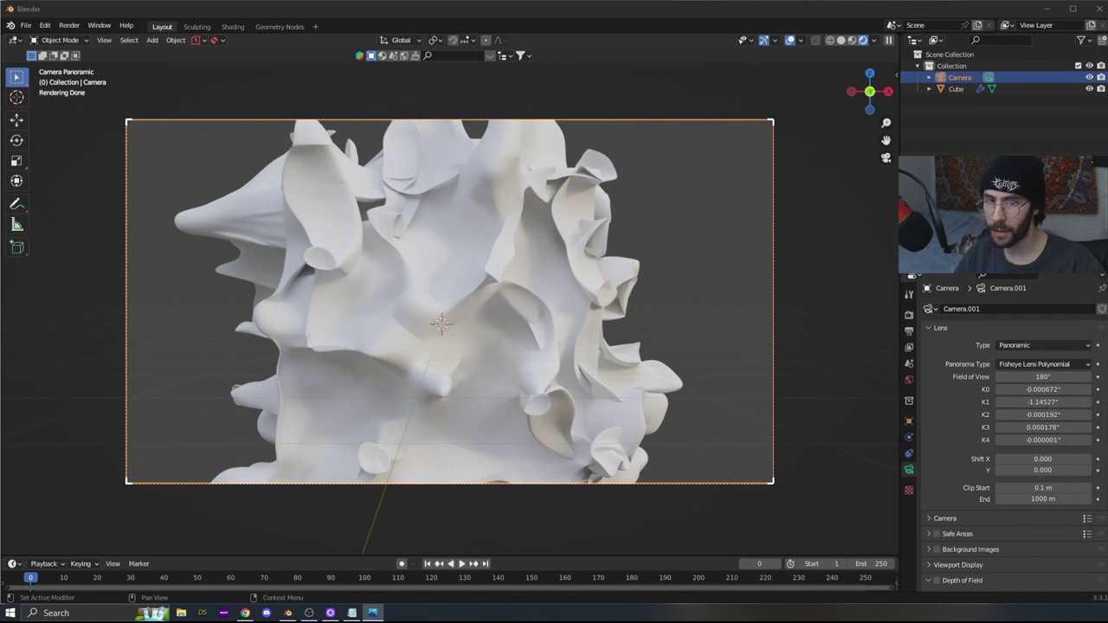
double_click(1037, 377)
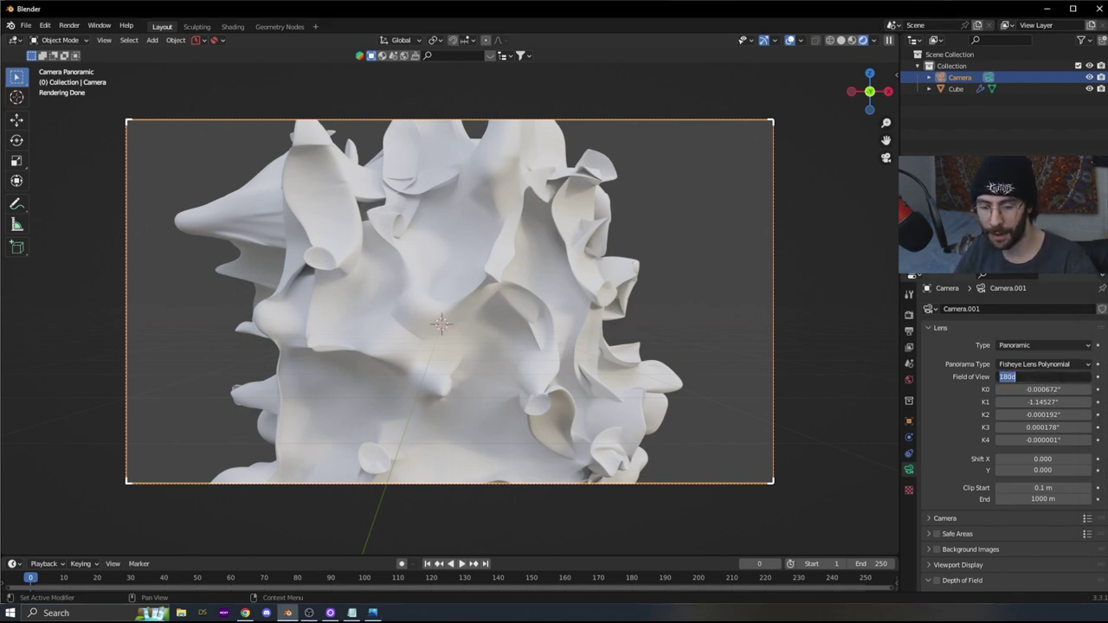
key(Return)
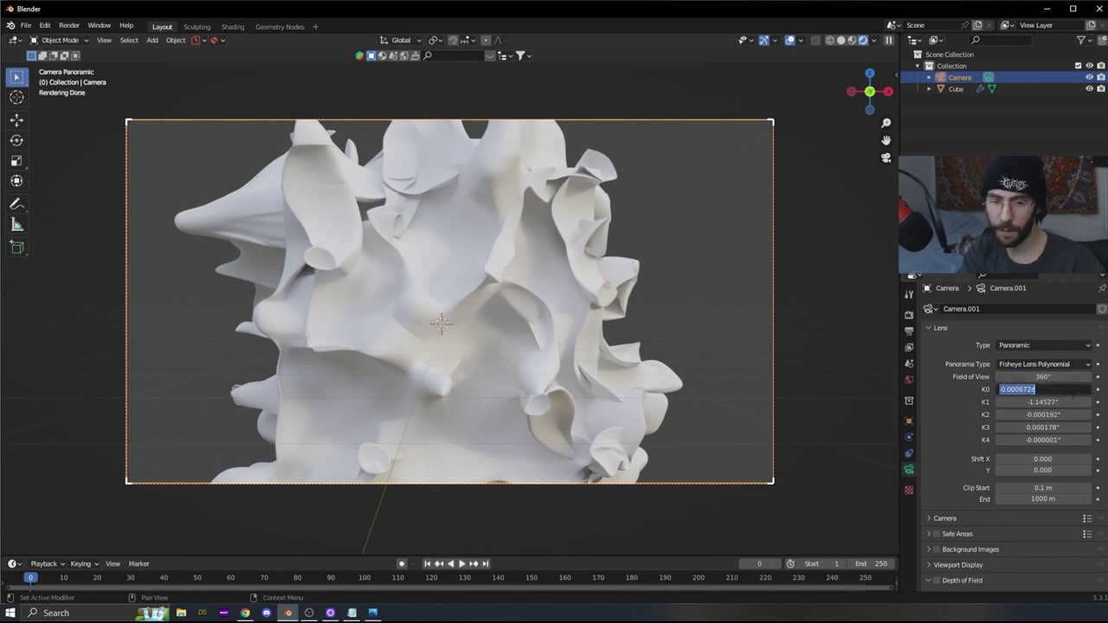
text(0)
key(Tab)
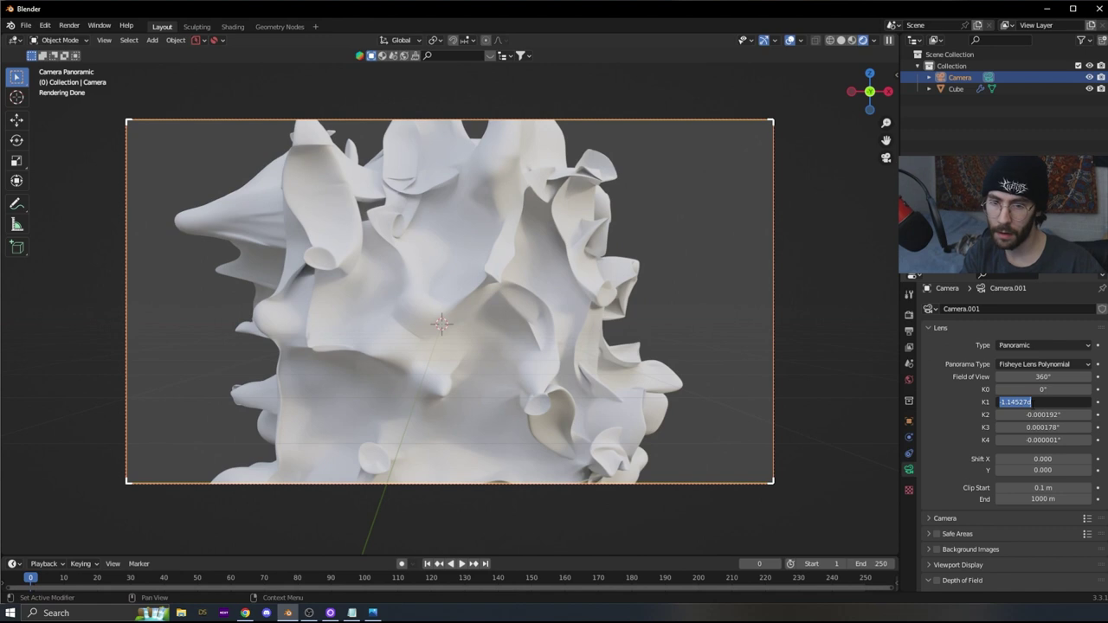
- Set the camera's fisheye polynomial coefficient K1 to -2.7°
key(BackSpace)
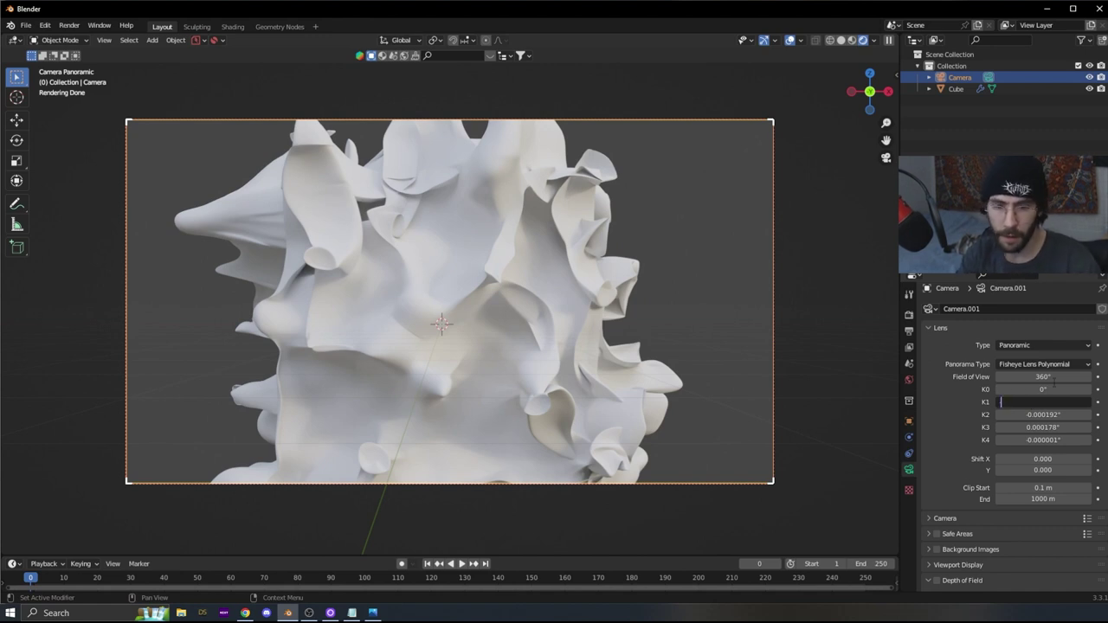
text(-20)
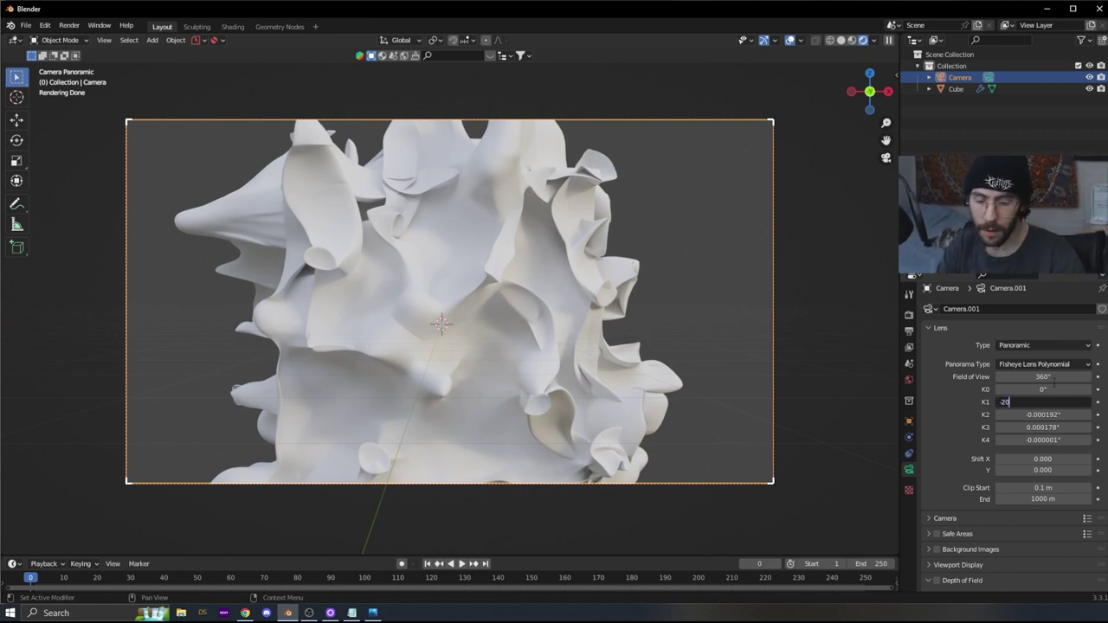
key(BackSpace)
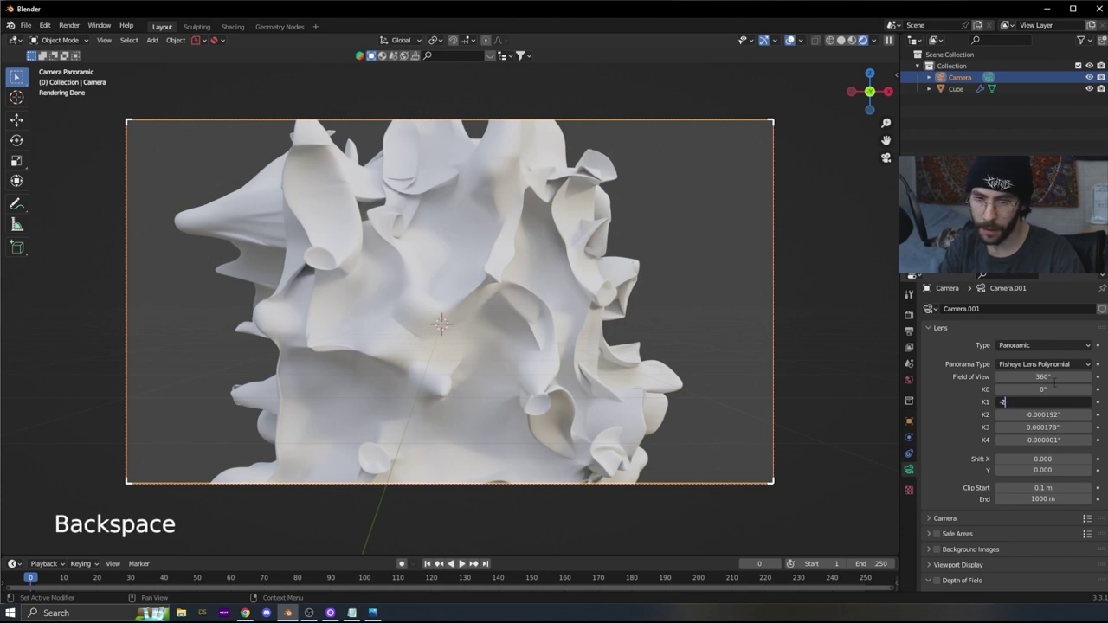
text(.7)
key(Return)
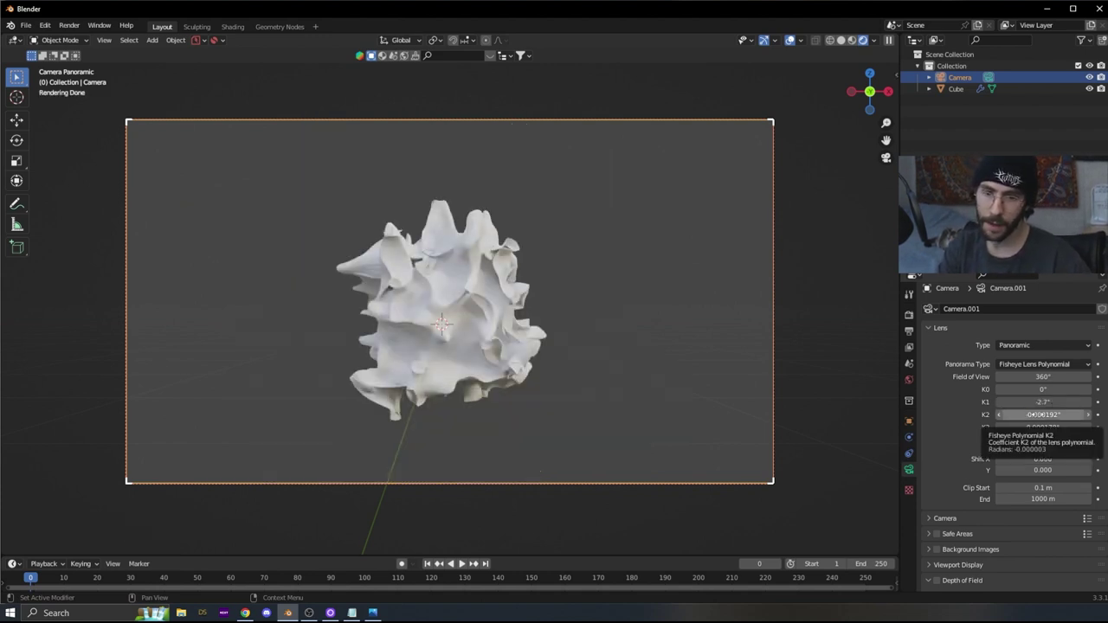
- Set the camera's fisheye polynomial coefficients K2 to -0.256° and K3 to 0.0165°
double_click(1044, 414)
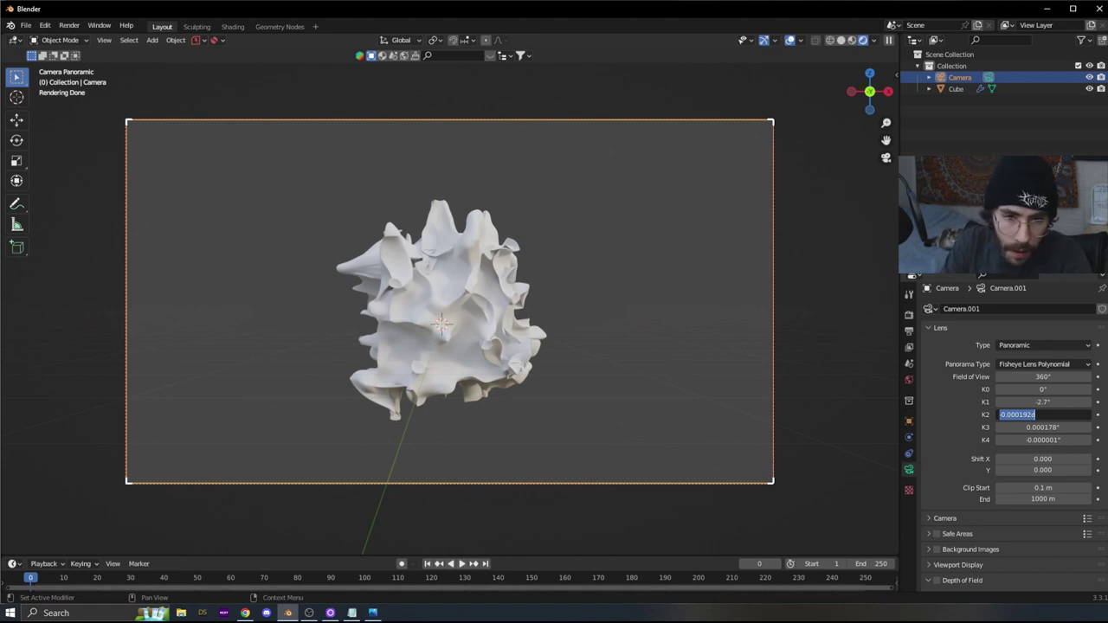
key(BackSpace)
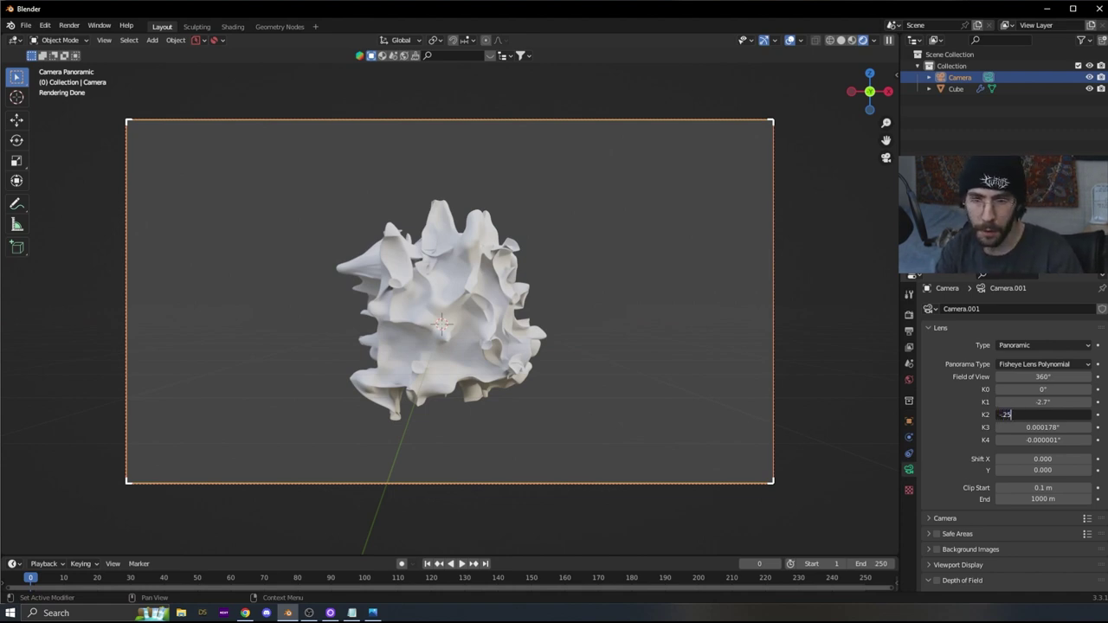
text(-0.256)
key(Return)
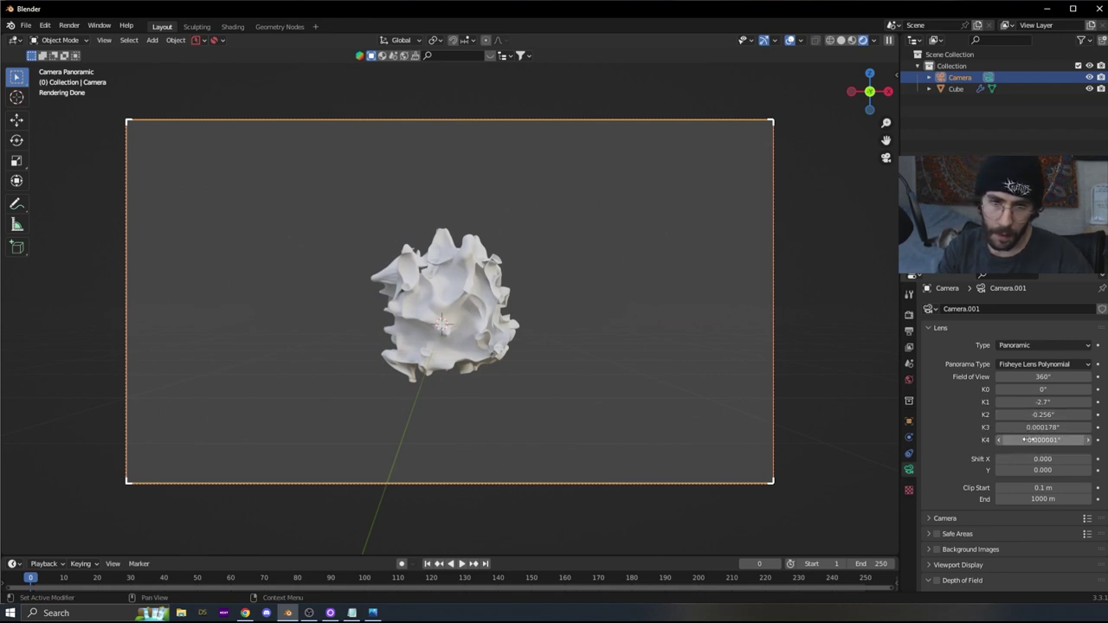
click(1031, 427)
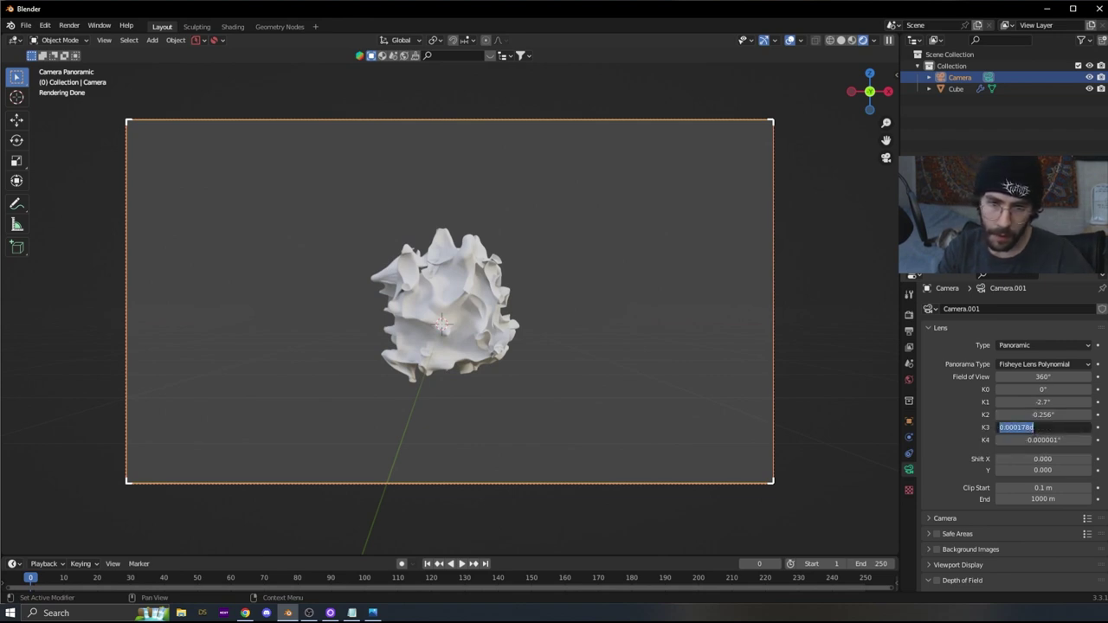
key(BackSpace)
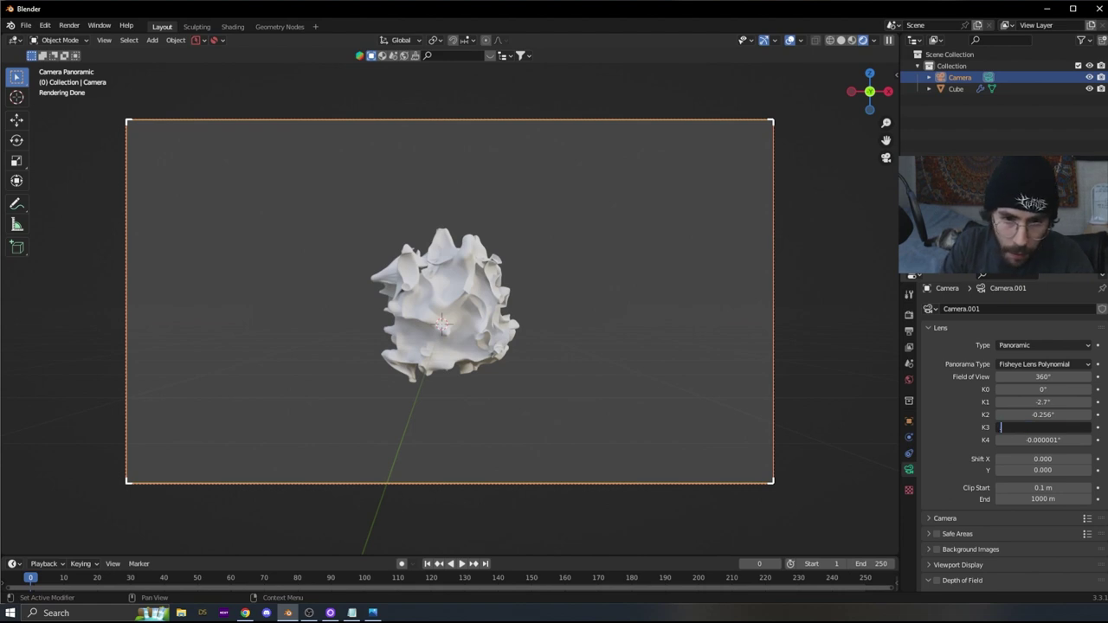
text(.0165)
key(Return)
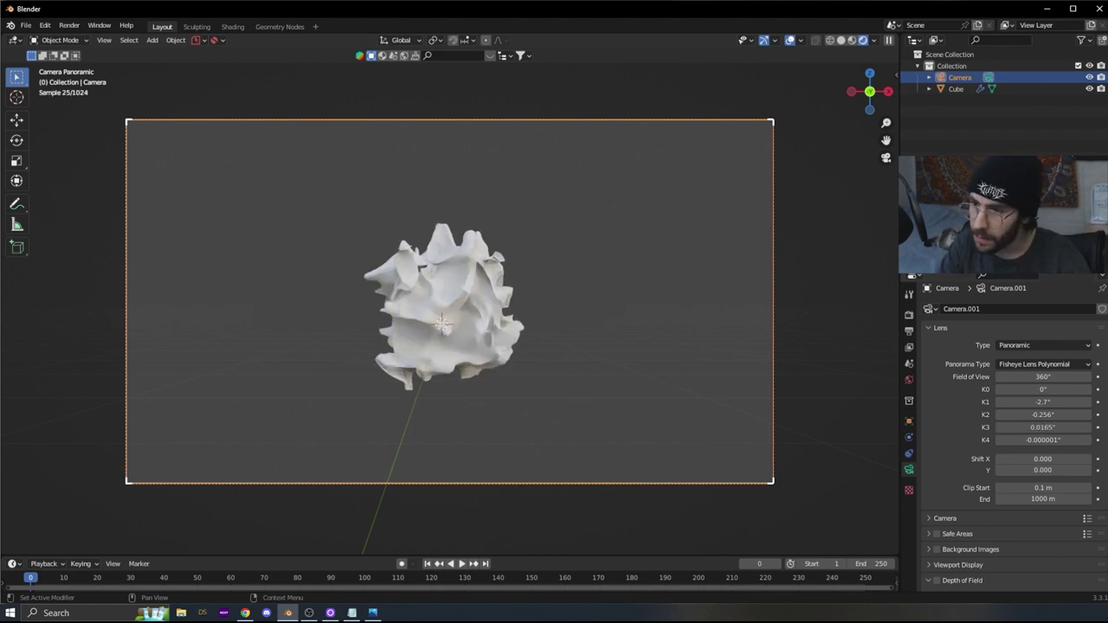
- Set the camera's fisheye polynomial coefficient K4 to 0°
click(1043, 440)
text(0)
key(Return)
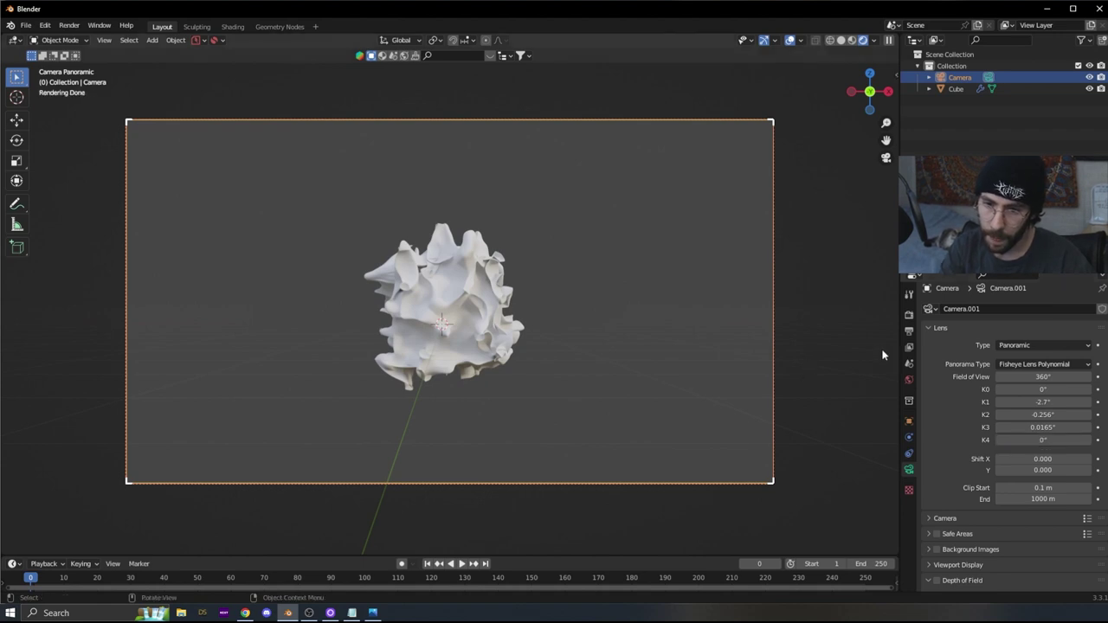
- Set the camera's X and Z locations to 0 m and bring it closer to the shape, to about -4.94 m in Y
click(909, 314)
click(909, 420)
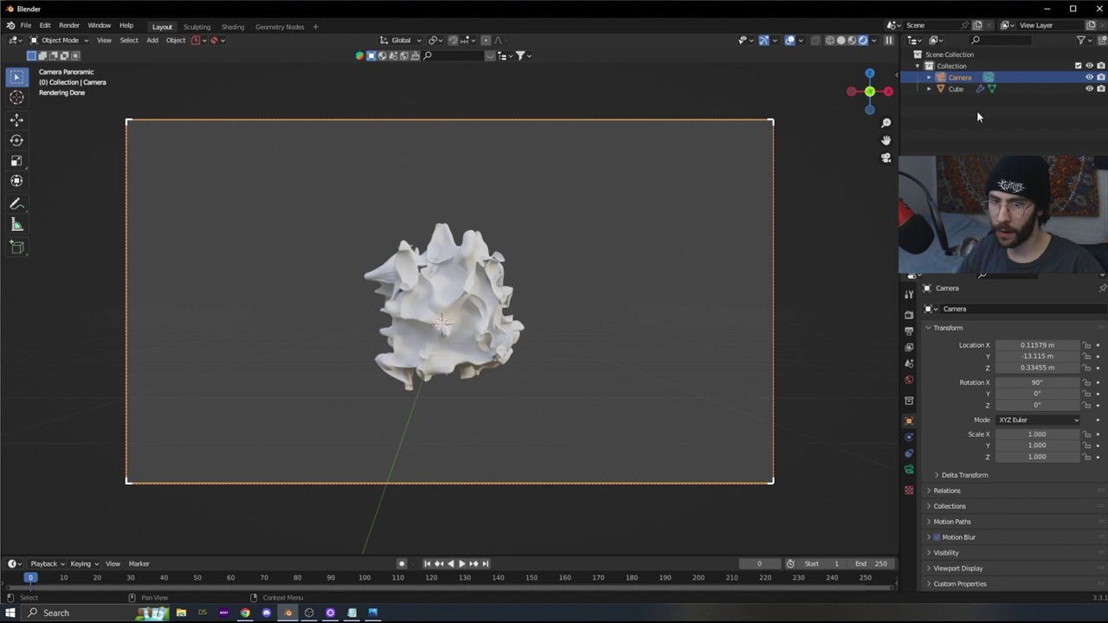
click(1039, 345)
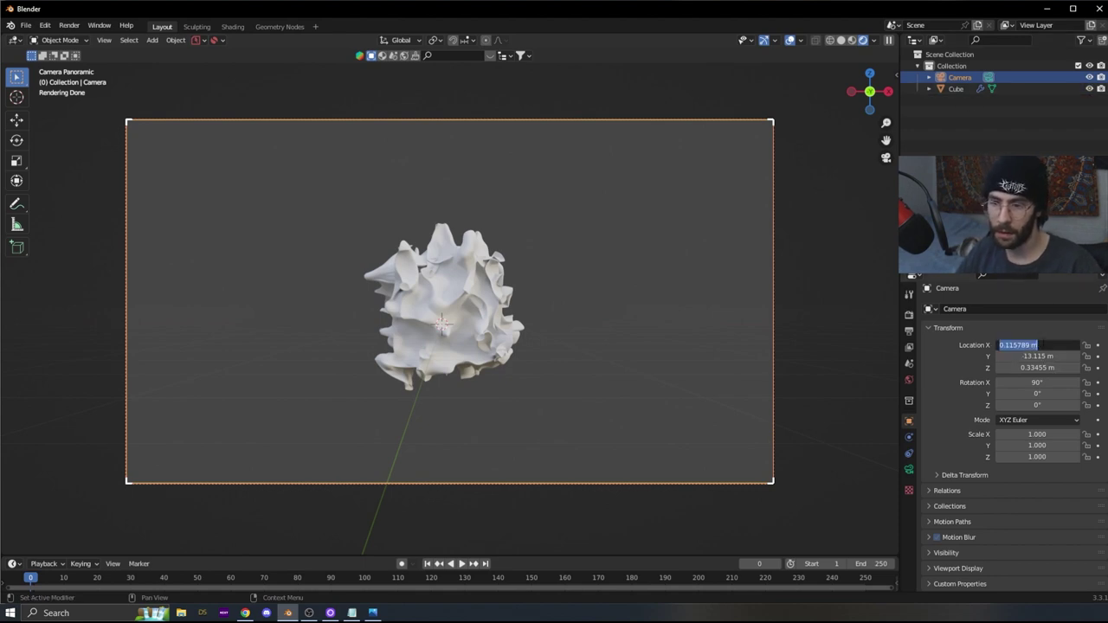
text(0)
key(Return)
click(1038, 367)
text(0)
key(Return)
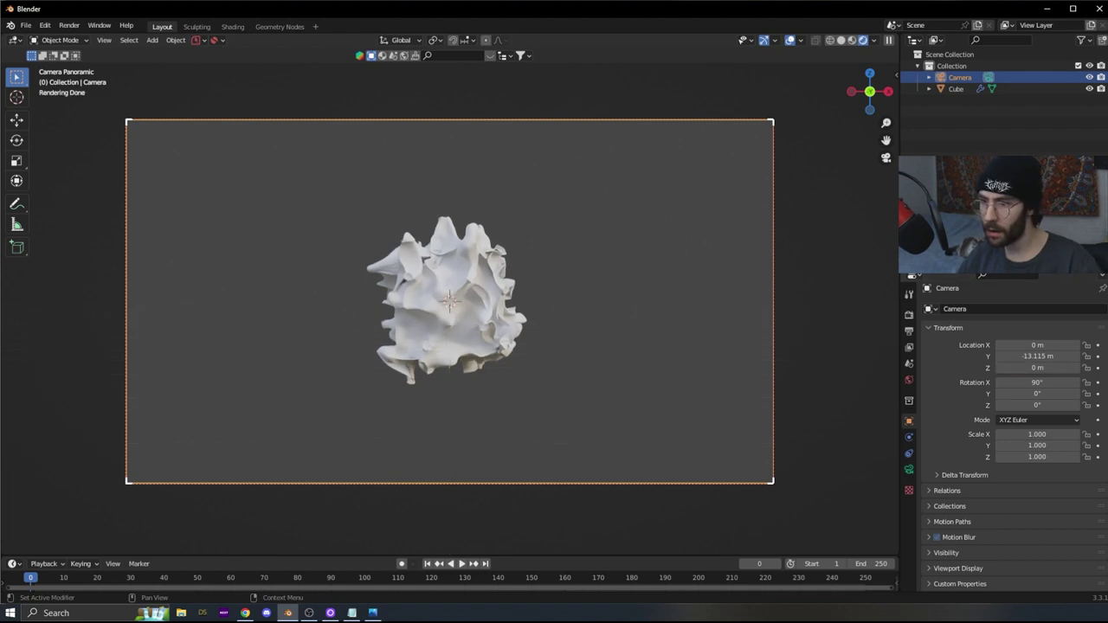
drag(1037, 356, 1074, 356)
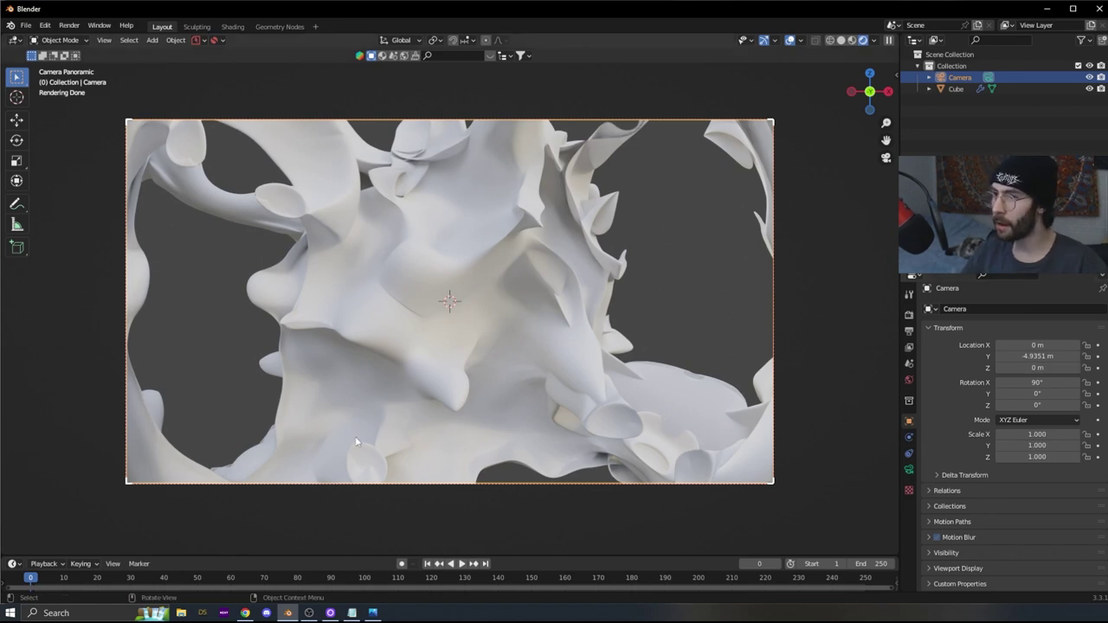
- Select the cube and insert a Location, Rotation & Scale keyframe for it at frame 1
click(435, 305)
middle_drag(435, 305, 406, 256)
scroll(378, 277, down, 6)
scroll(407, 256, up, 3)
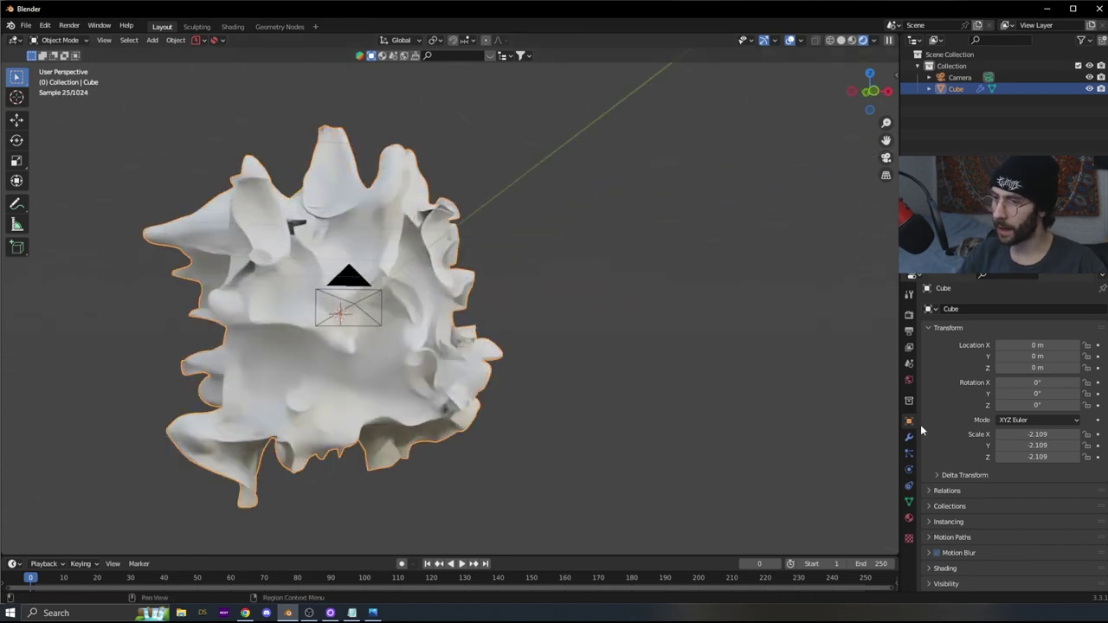
click(435, 565)
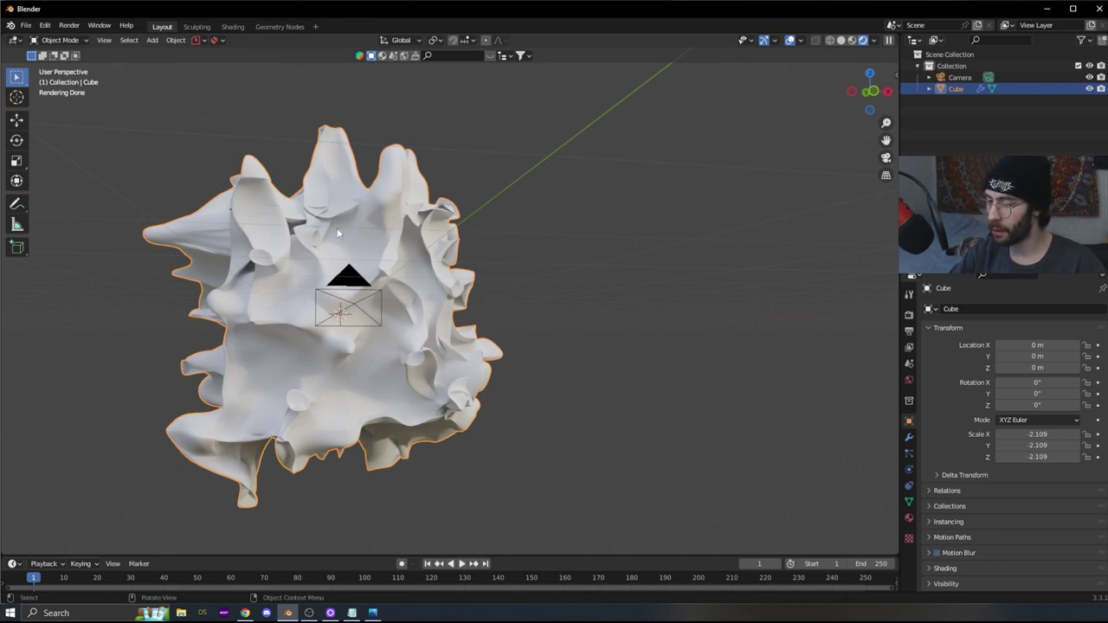
key(i)
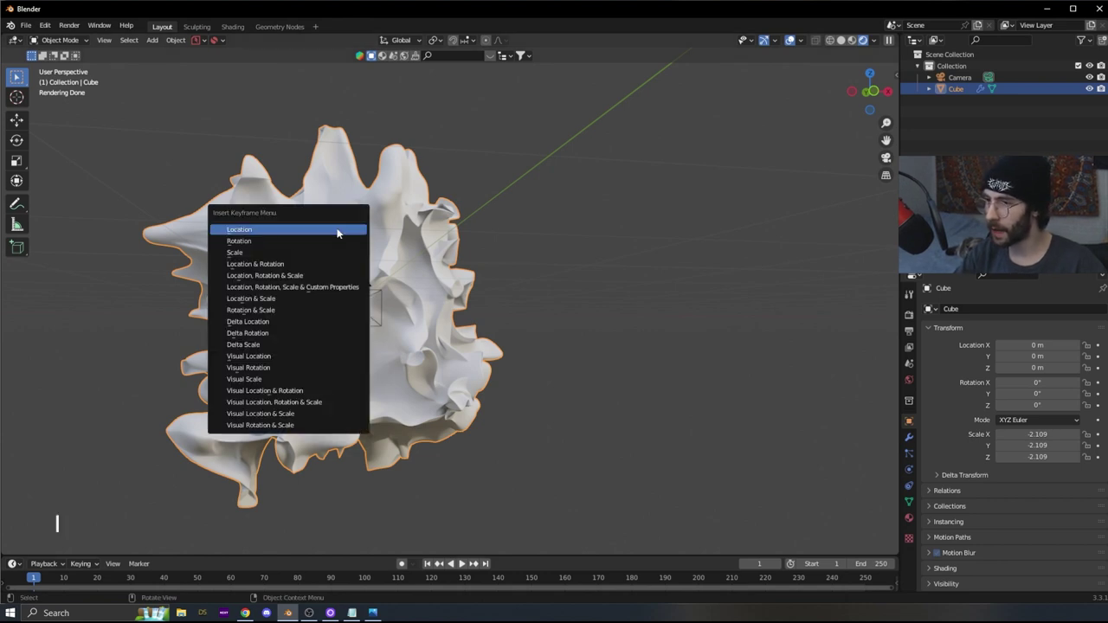
click(243, 275)
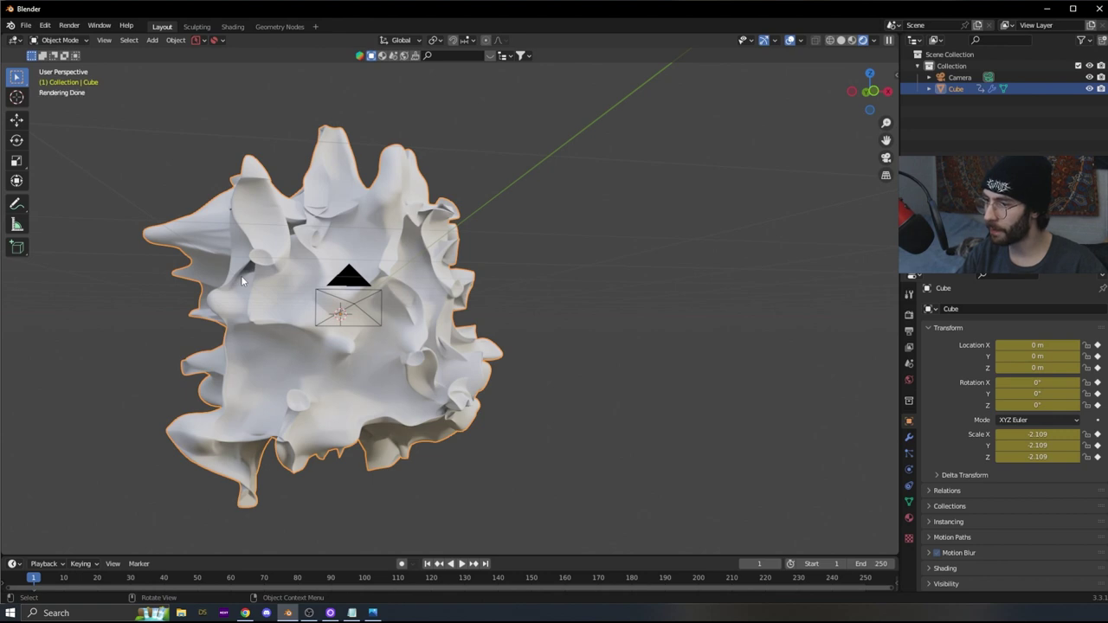
- At frame 251, keyframe the cube's rotation at X 360°, Y -360° and Z 360°, and play the animation
click(486, 564)
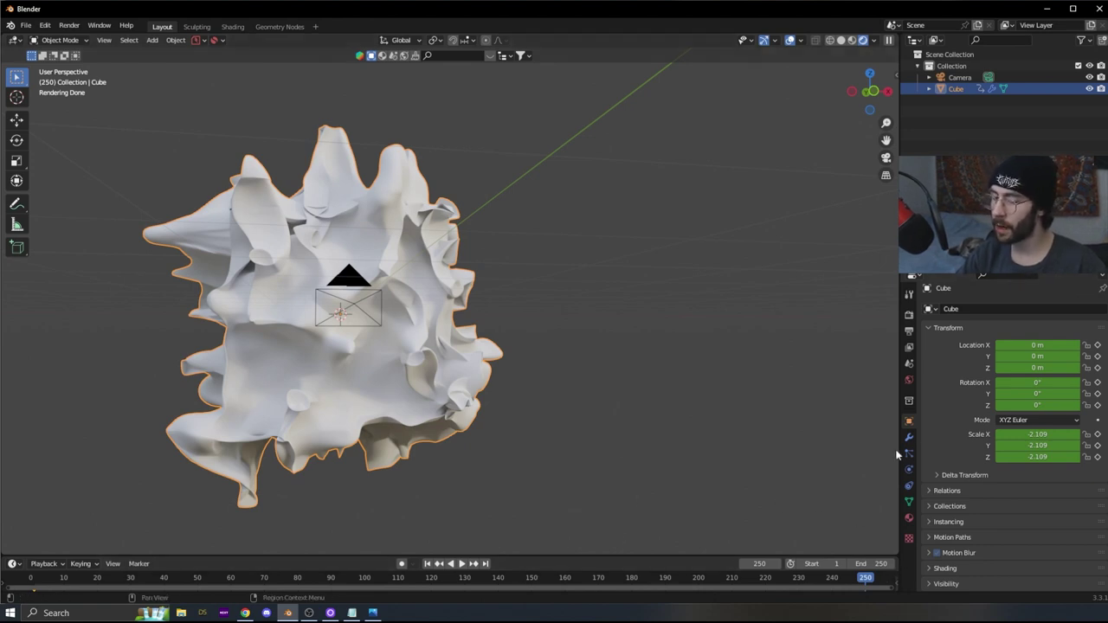
key(Right)
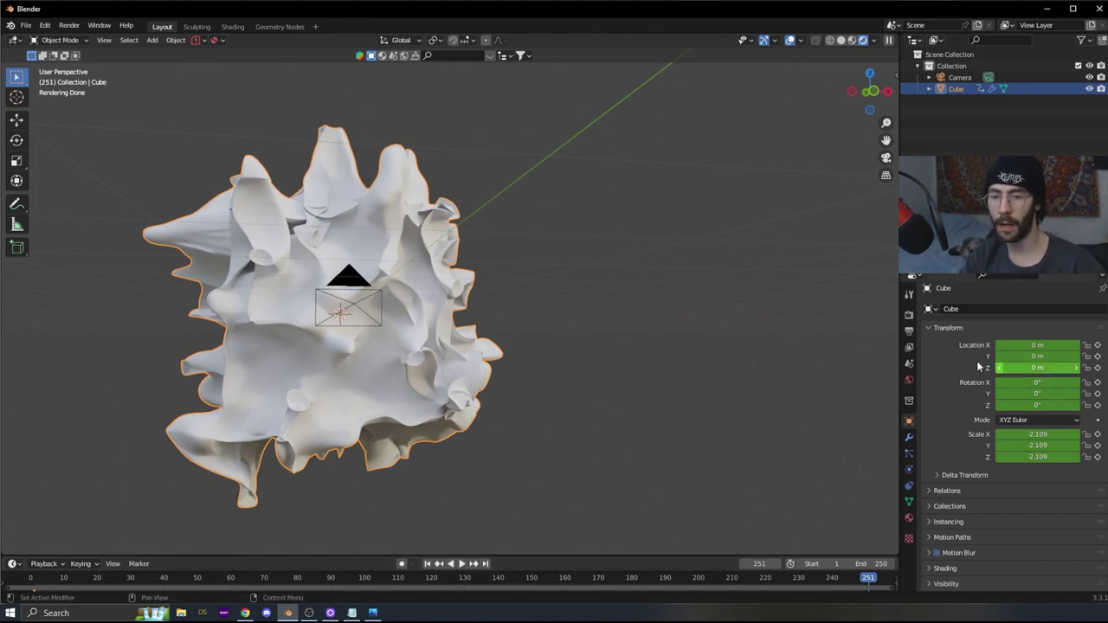
click(1036, 382)
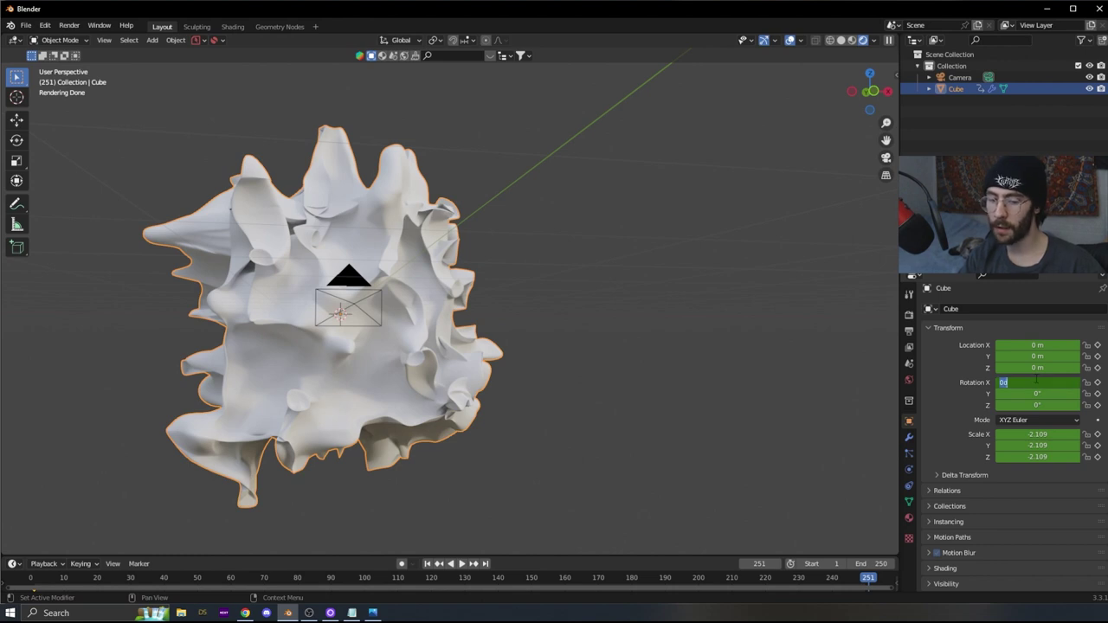
key(Return)
click(1039, 394)
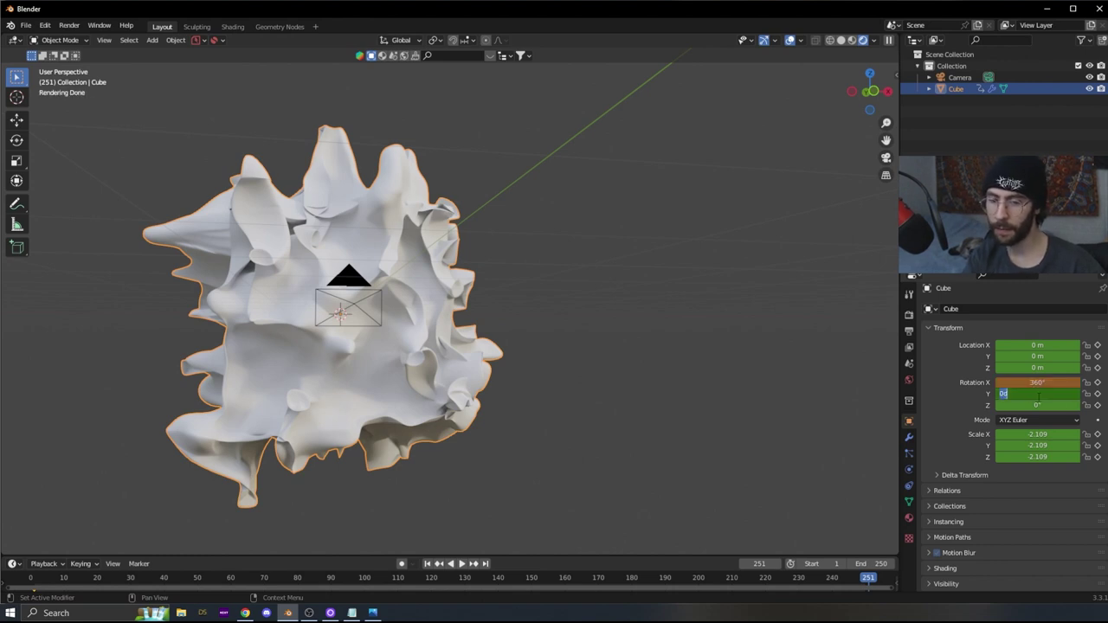
text(-360)
key(Return)
click(1041, 405)
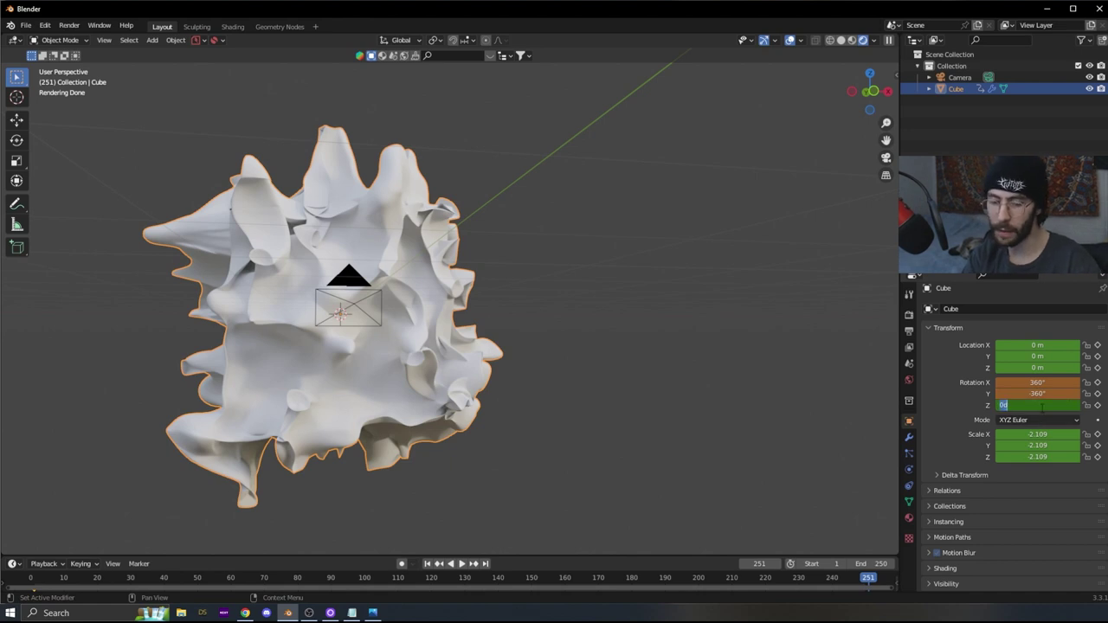
key(Return)
right_click(1035, 403)
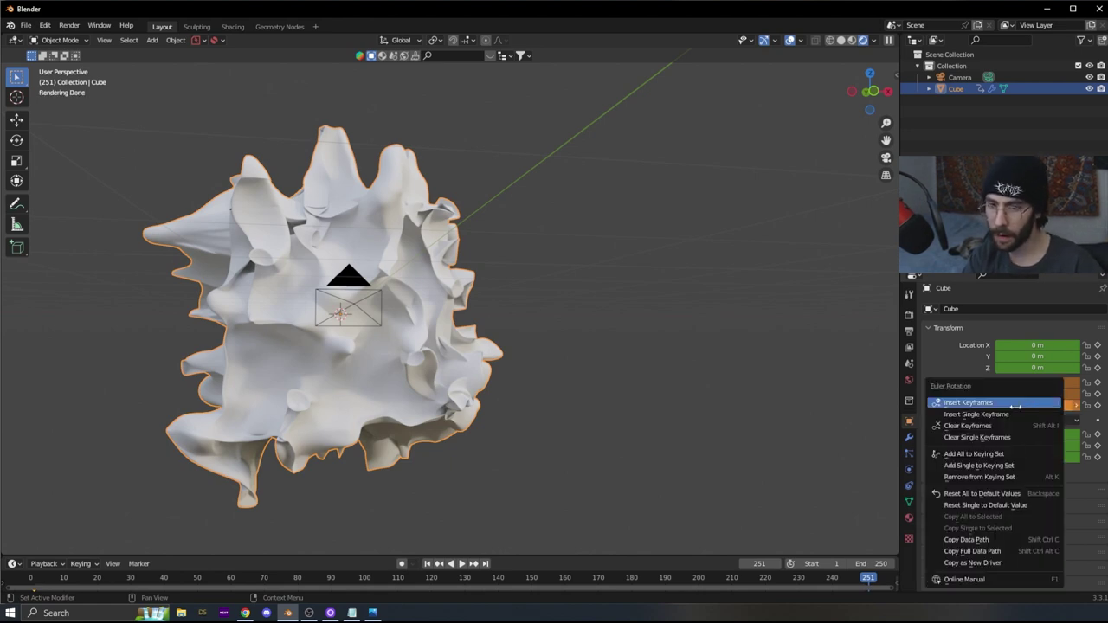
click(1015, 403)
click(464, 564)
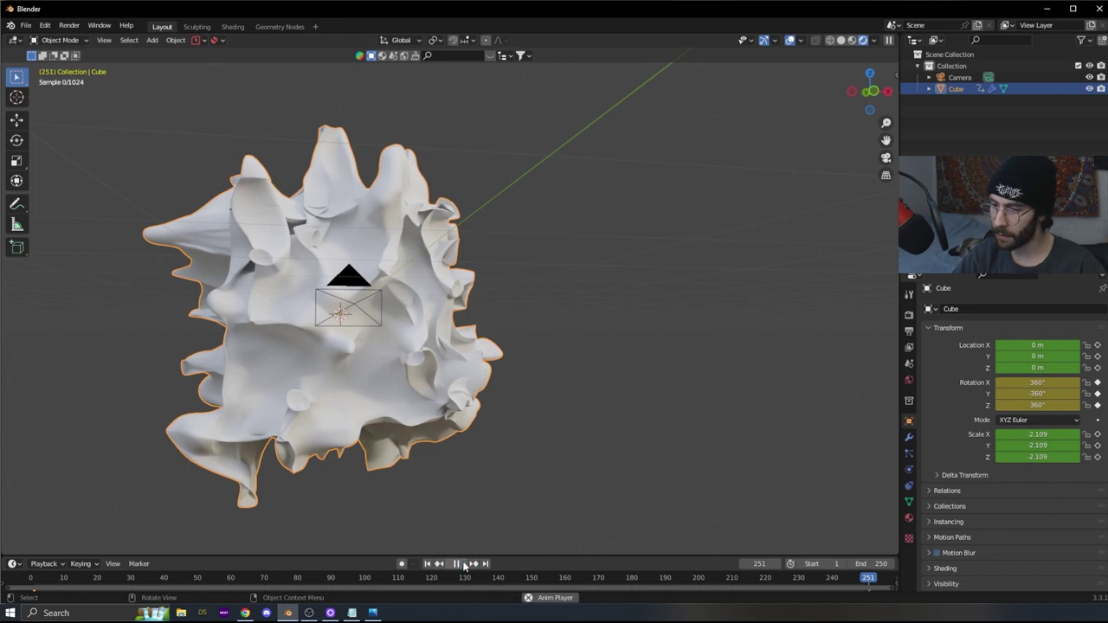
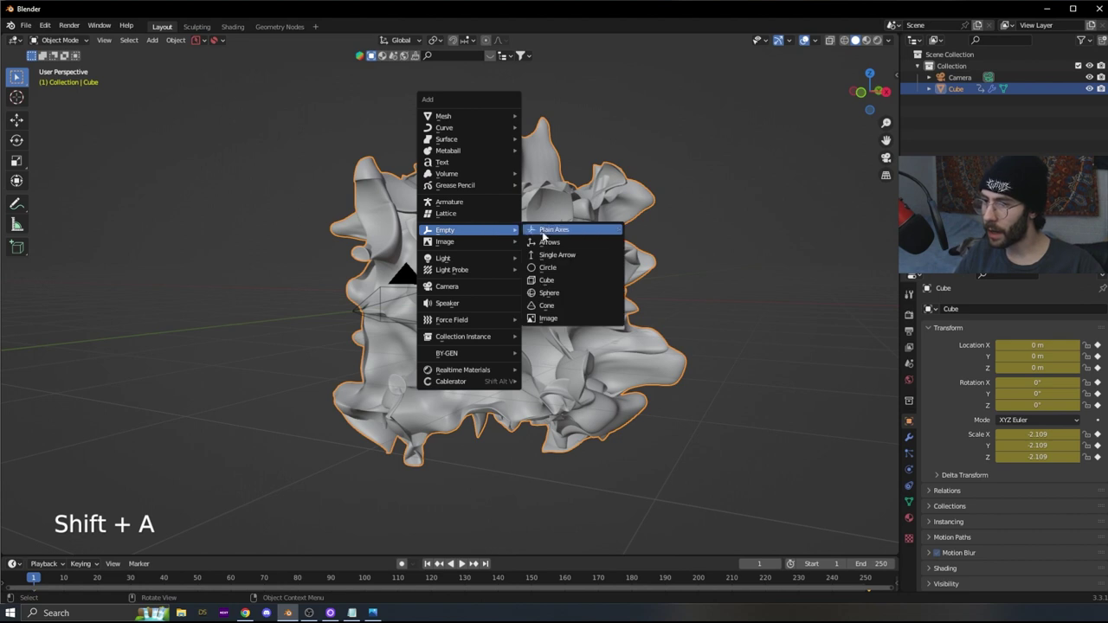
- Add a Plain Axes empty and move it down along Z to about -0.17 m
click(545, 230)
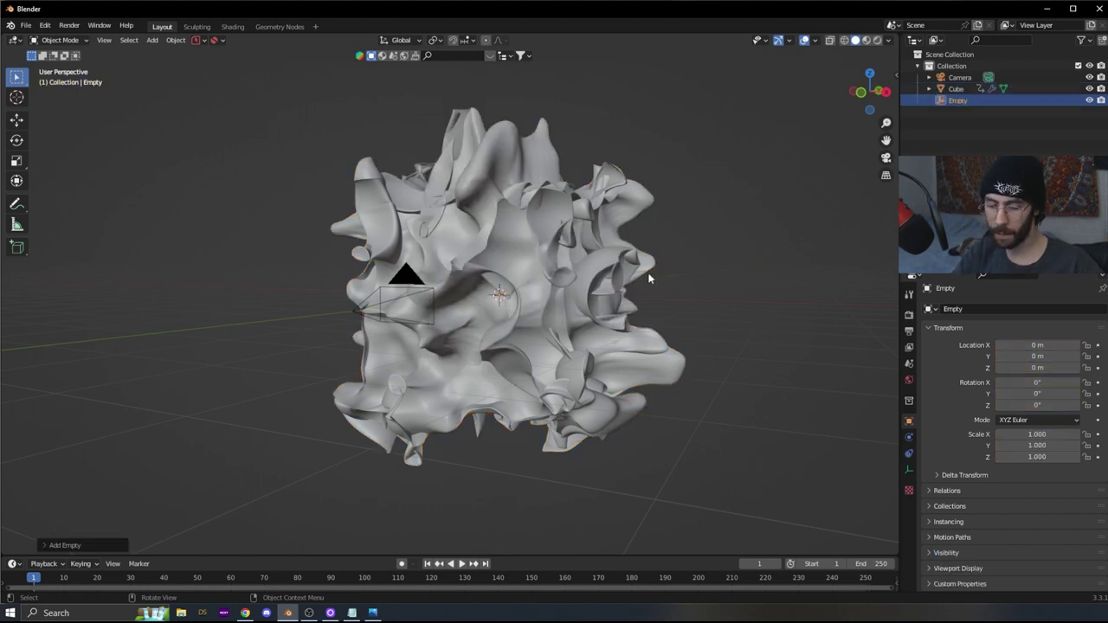
key(KP_1)
key(g)
key(z)
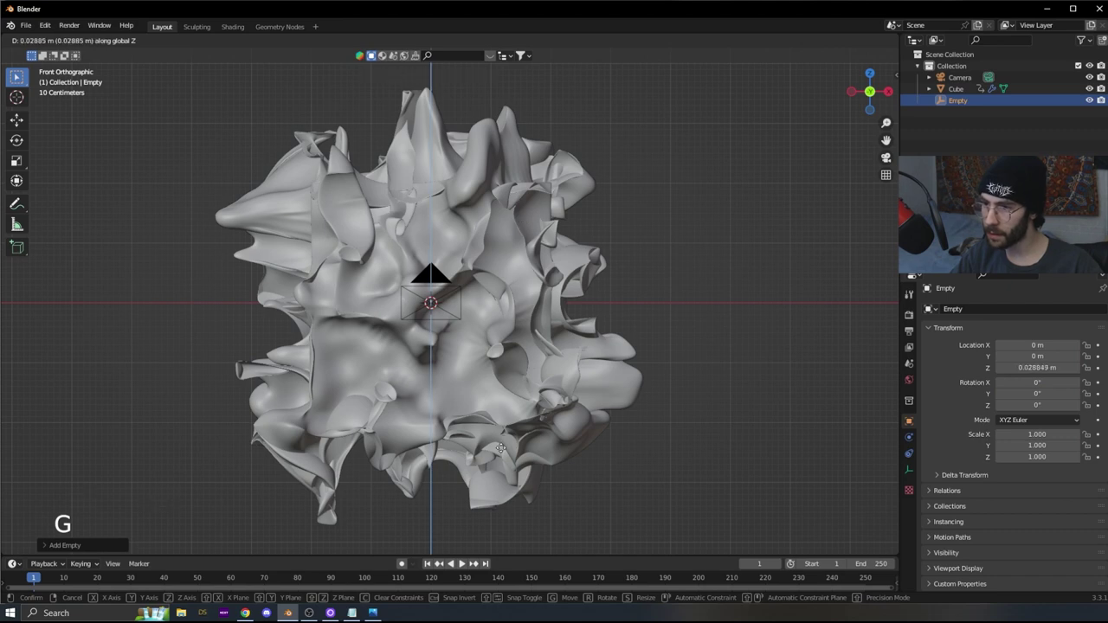
click(500, 462)
key(KP_7)
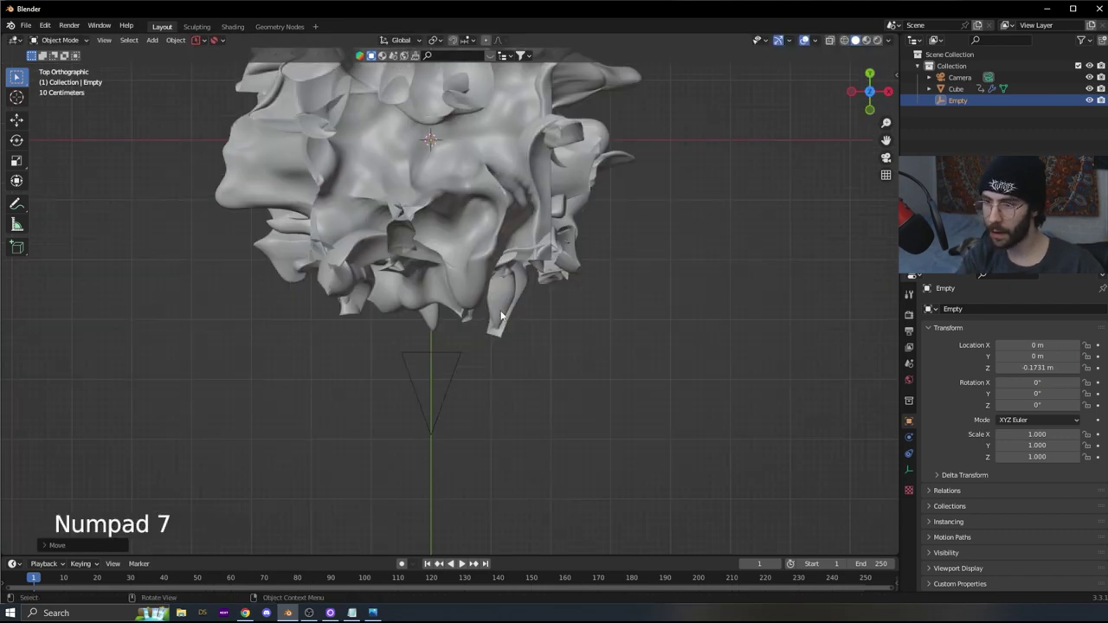
- Select the cube and add a Simple Deform modifier to it
click(499, 250)
middle_drag(395, 266, 520, 225)
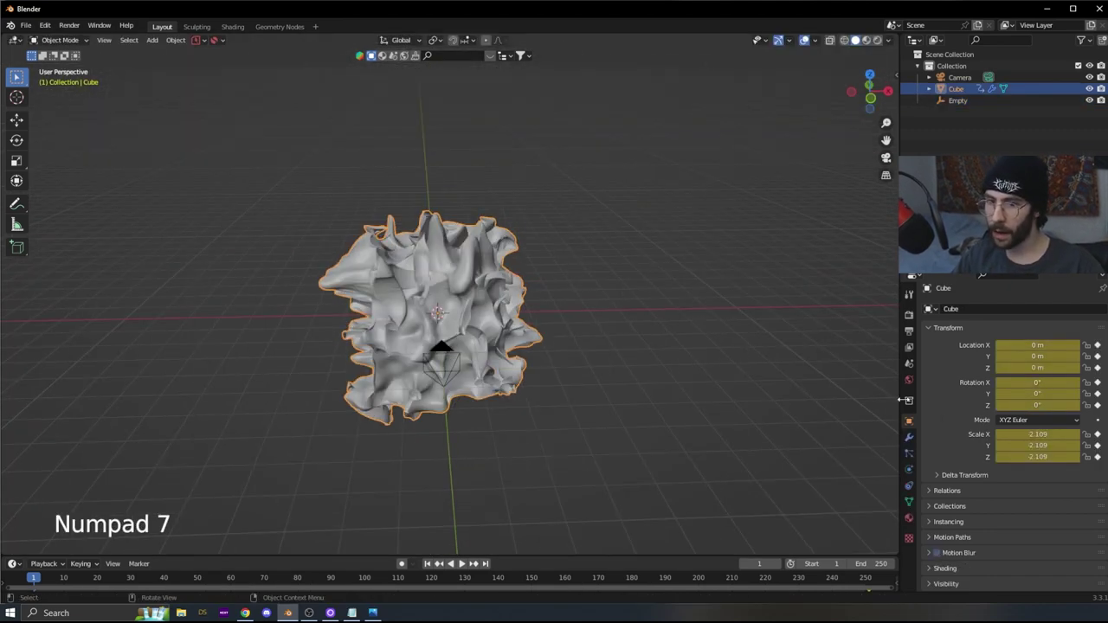
click(910, 437)
scroll(976, 361, down, 3)
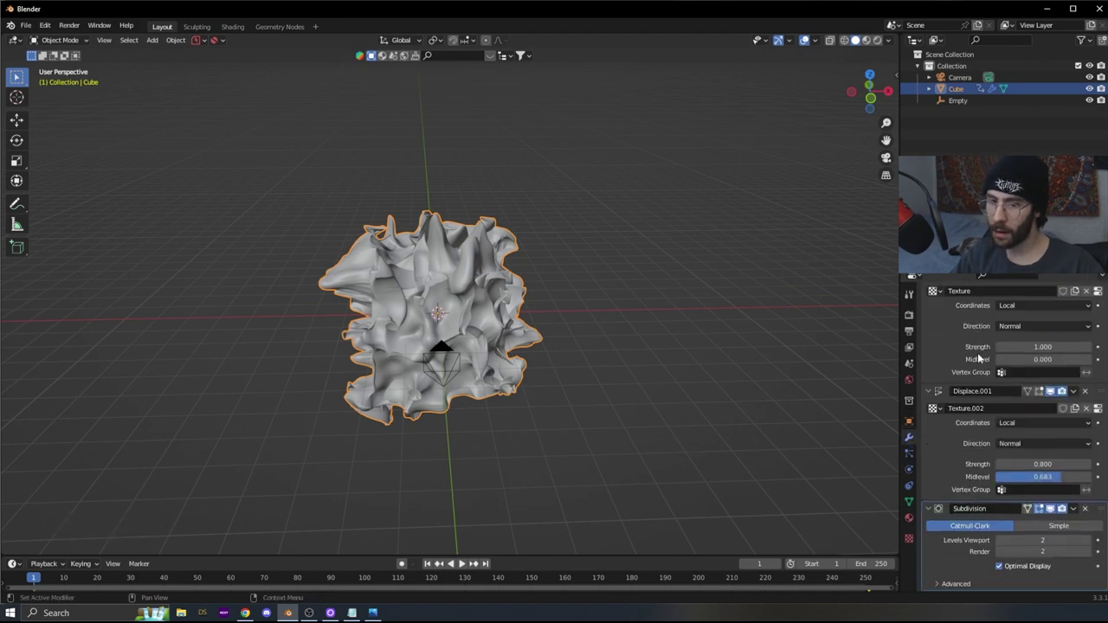
scroll(951, 311, up, 8)
click(952, 313)
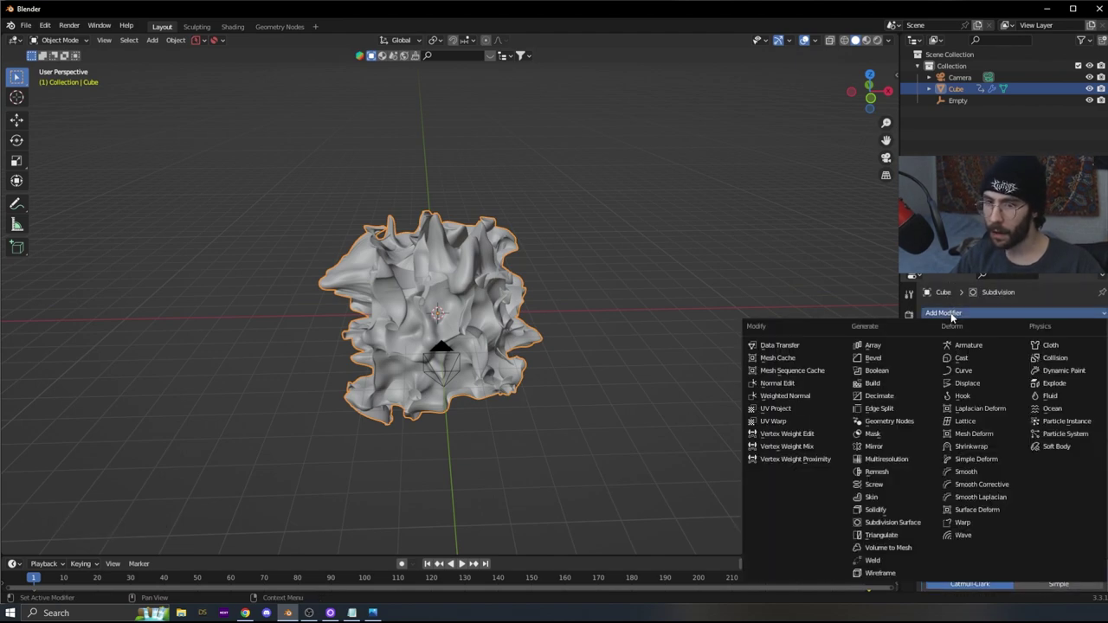
click(989, 459)
- Set the Simple Deform twist axis to Z and use the Empty as its origin
scroll(1037, 421, down, 3)
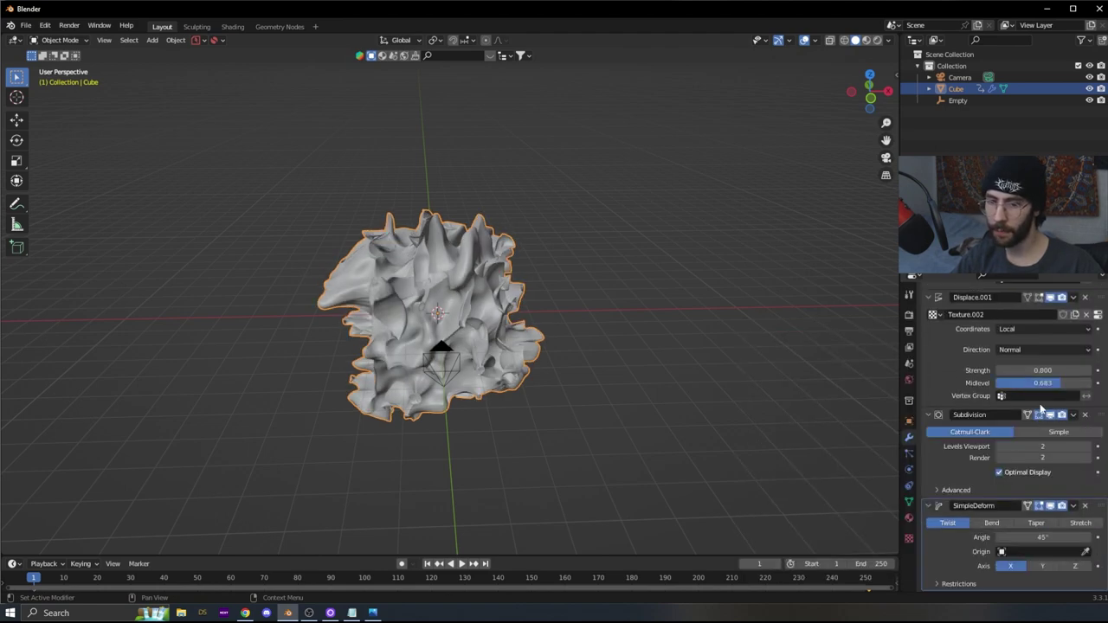
click(1074, 567)
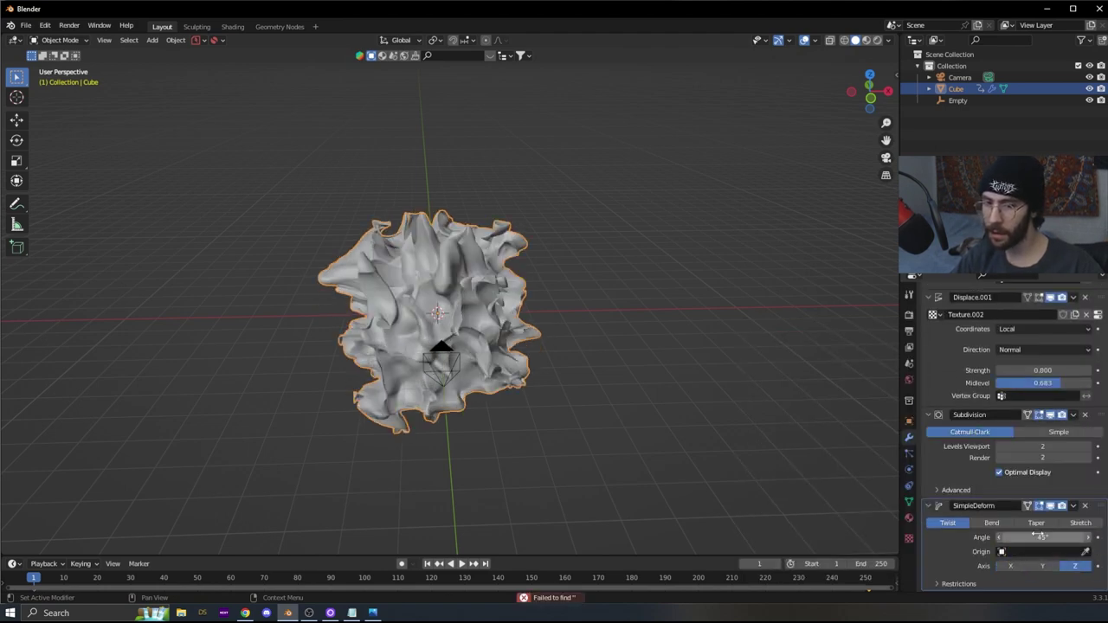
click(1026, 554)
click(1003, 444)
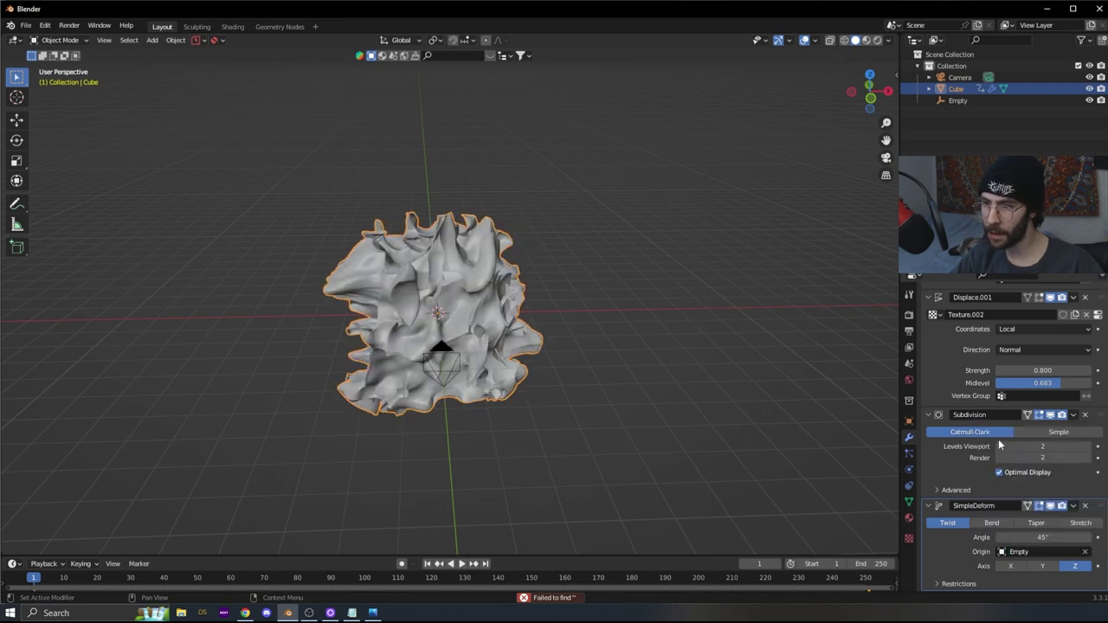
- Set the Simple Deform twist angle to 0° and keyframe it at frame 1
click(1063, 538)
text(0)
key(Return)
right_click(1042, 538)
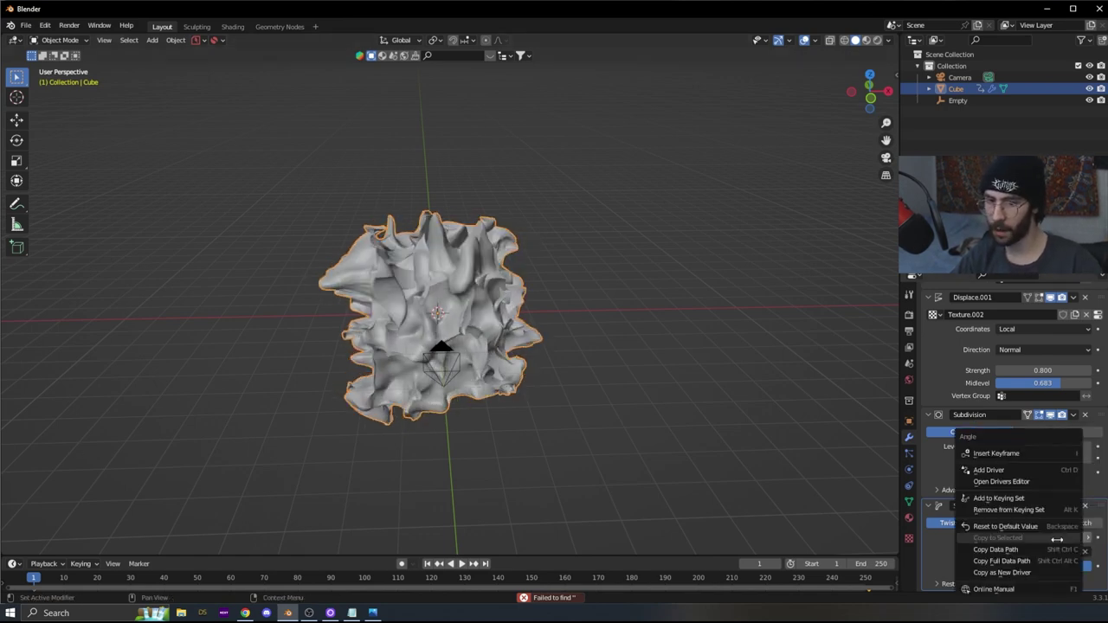
click(1016, 455)
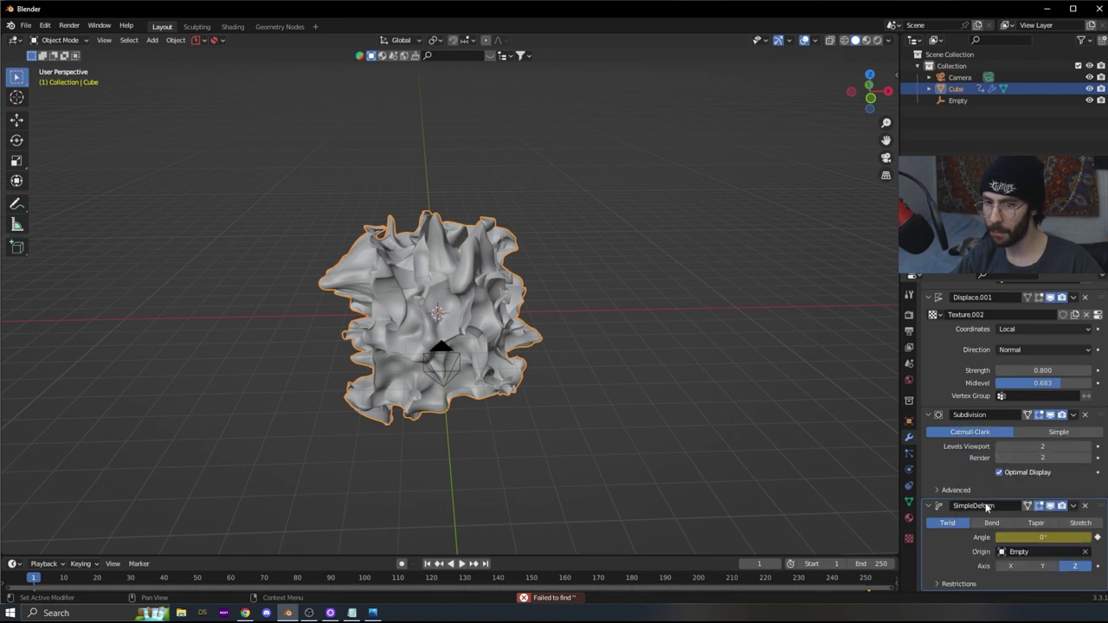
- At frame 125, set the Simple Deform twist angle to 360° and keyframe it
click(762, 563)
text(125)
key(Return)
click(1039, 538)
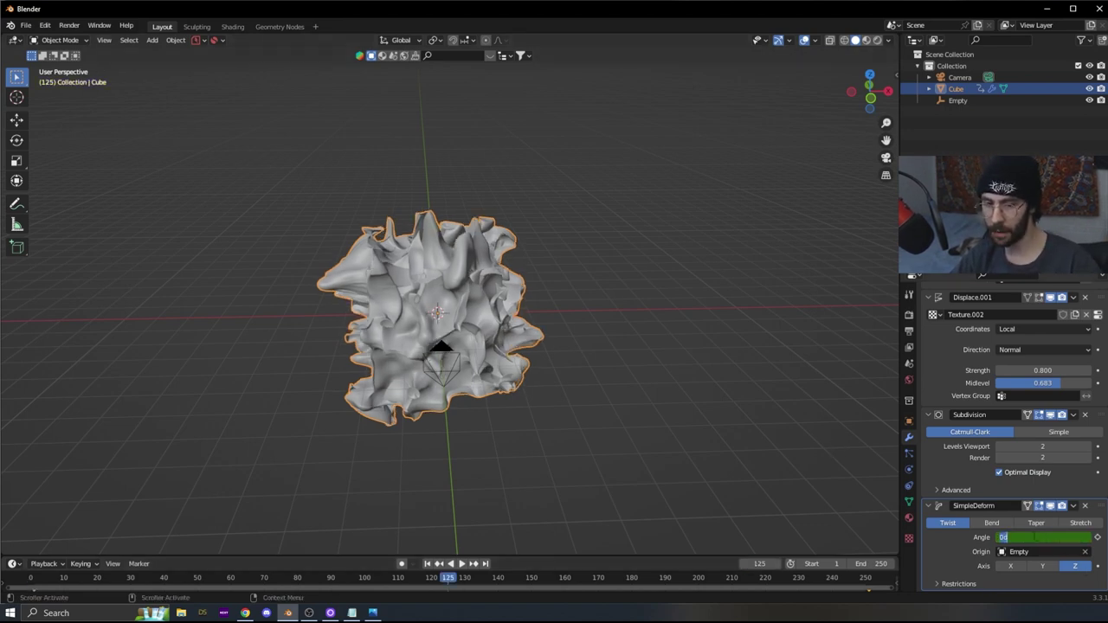
text(360)
key(Return)
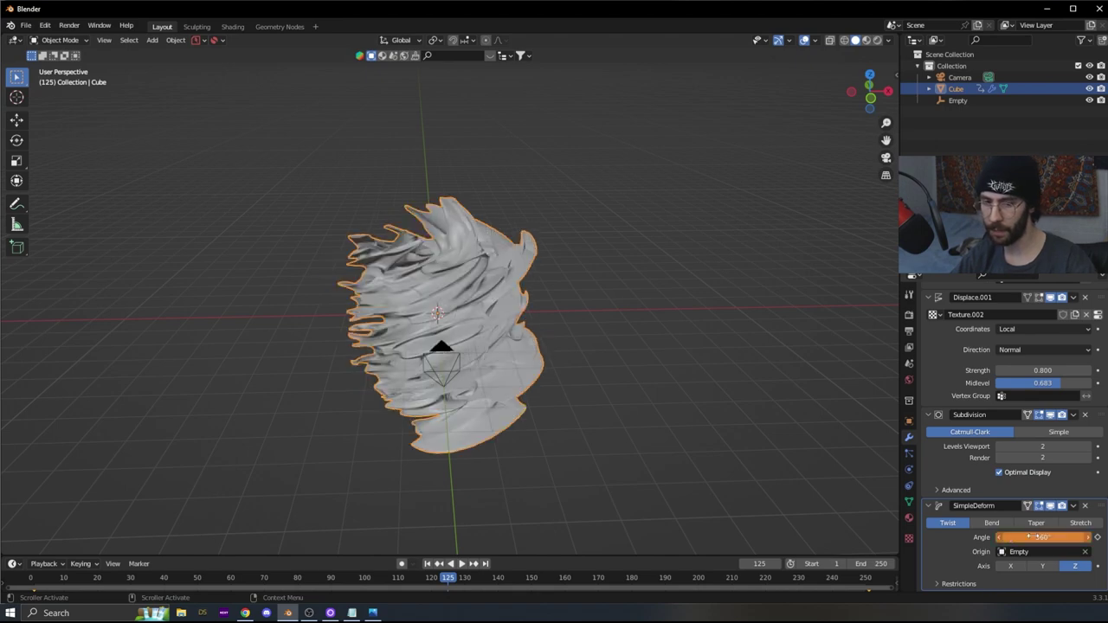
right_click(1076, 537)
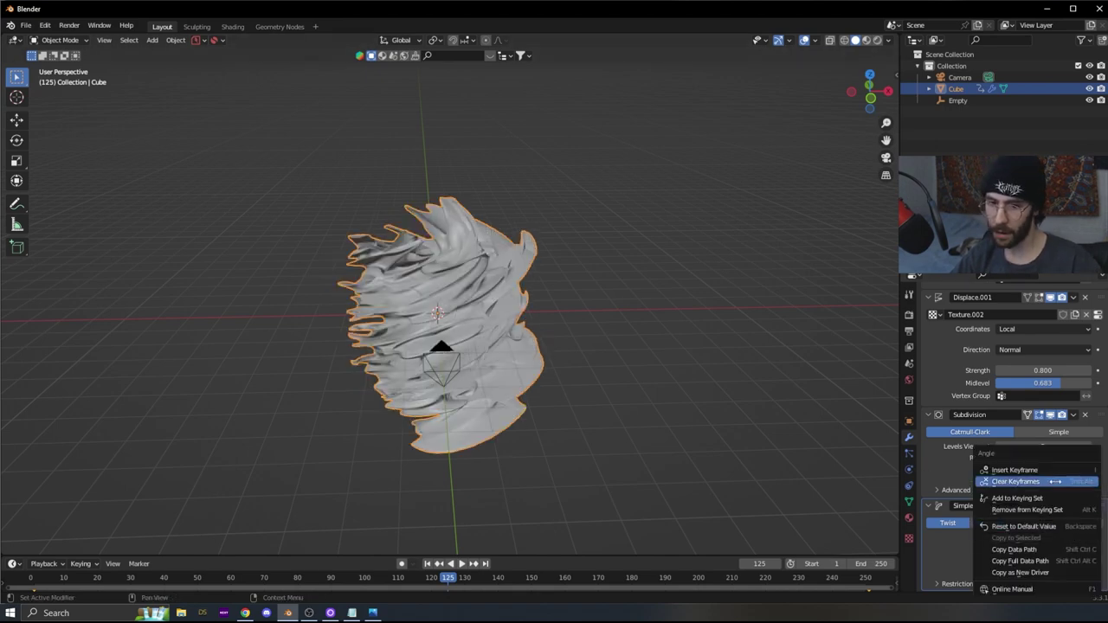
click(1043, 470)
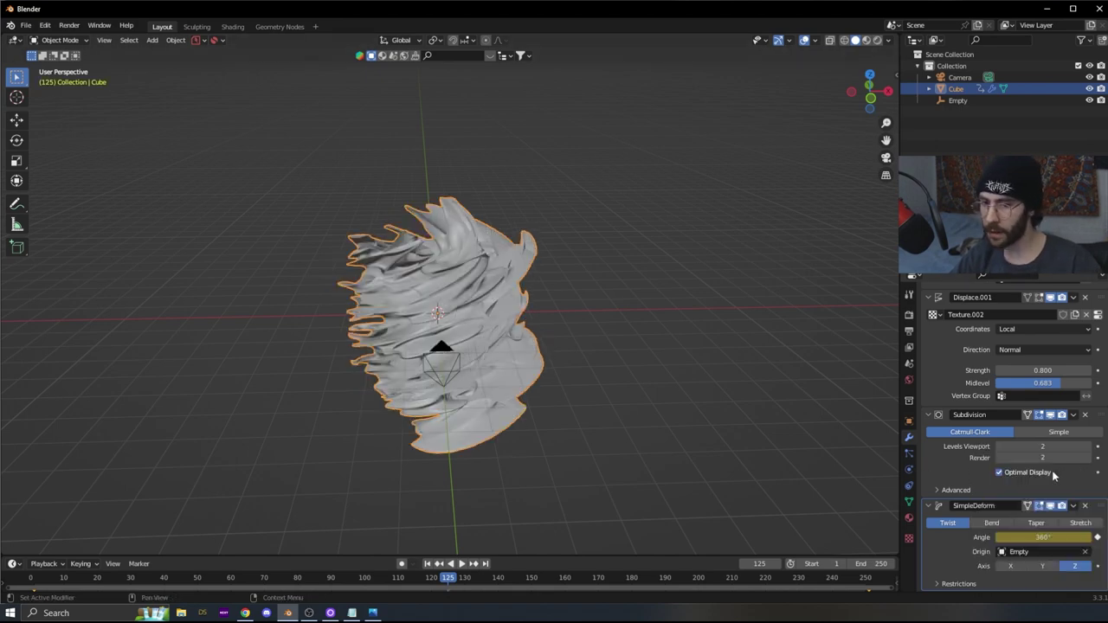
- At frame 251, set the Simple Deform twist angle to 0° and keyframe it
click(486, 563)
key(Right)
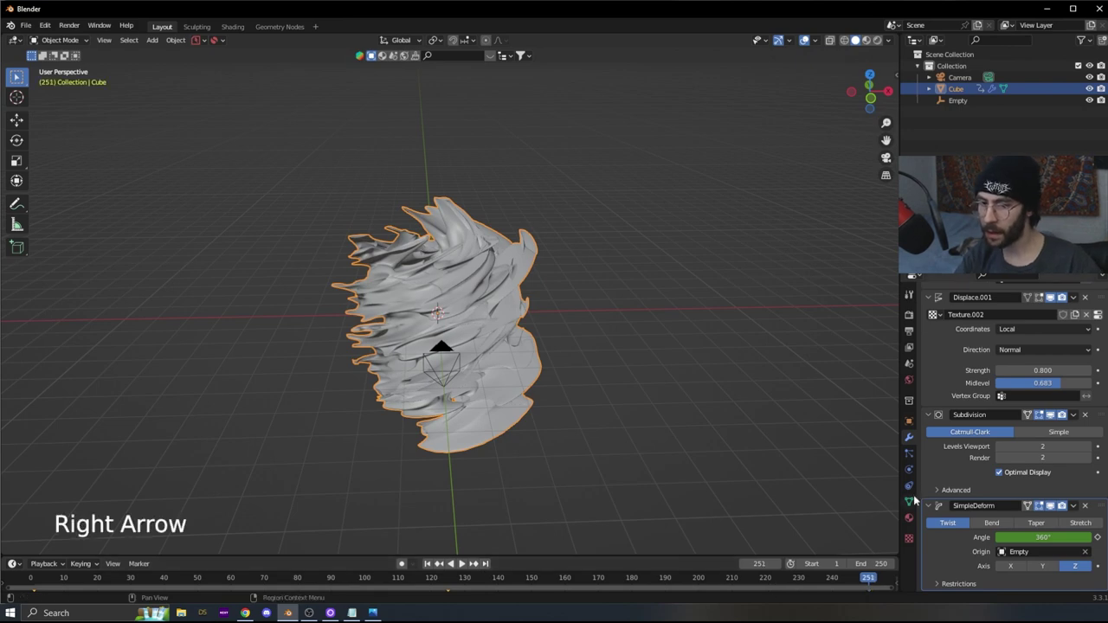
click(1076, 538)
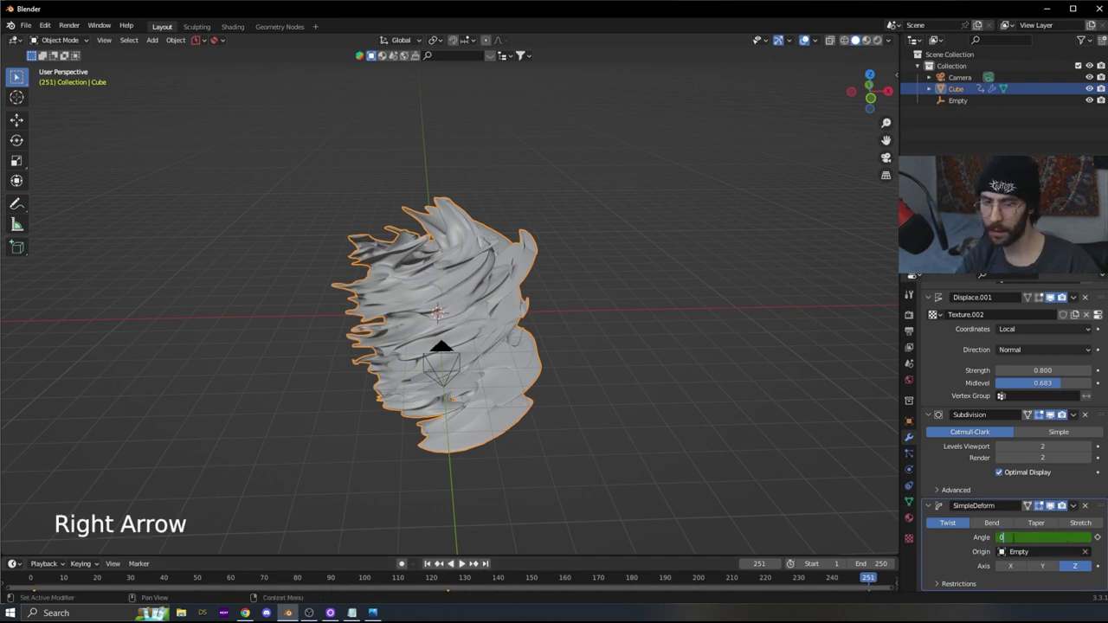
text(0)
key(Return)
right_click(1044, 537)
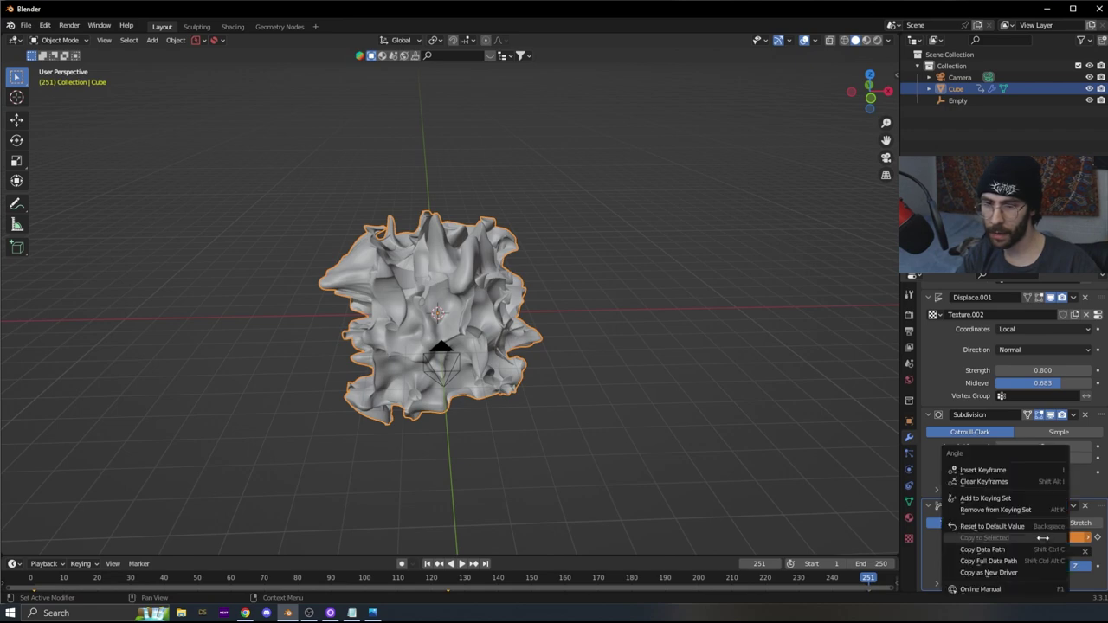
click(990, 470)
- Play and scrub through the twist animation in rendered shading from the camera view to check the motion
key(space)
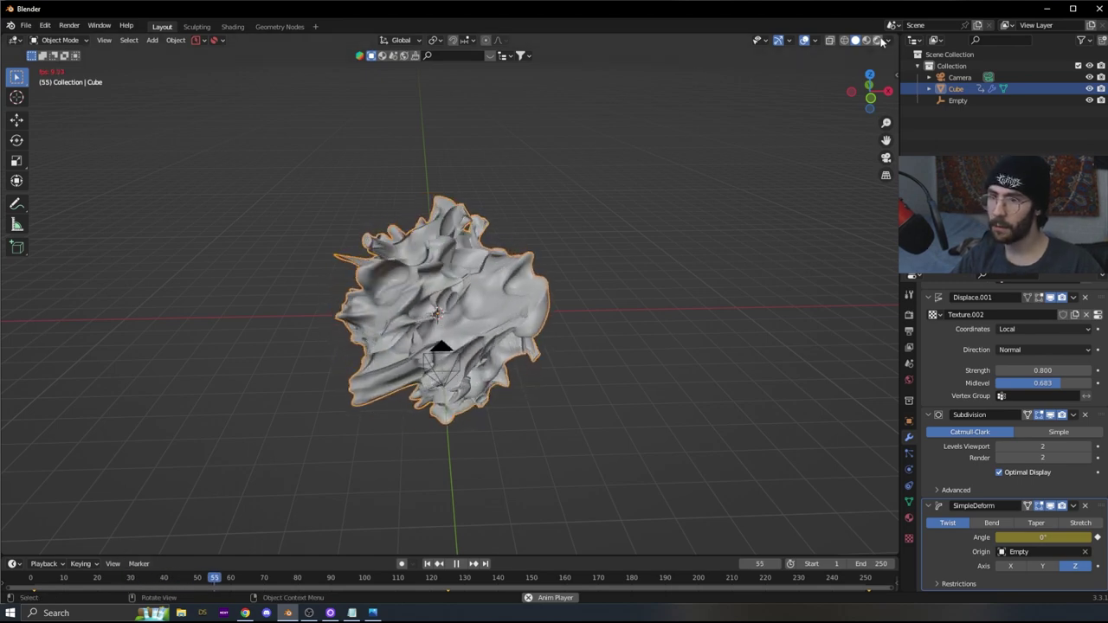
click(880, 39)
key(space)
key(KP_0)
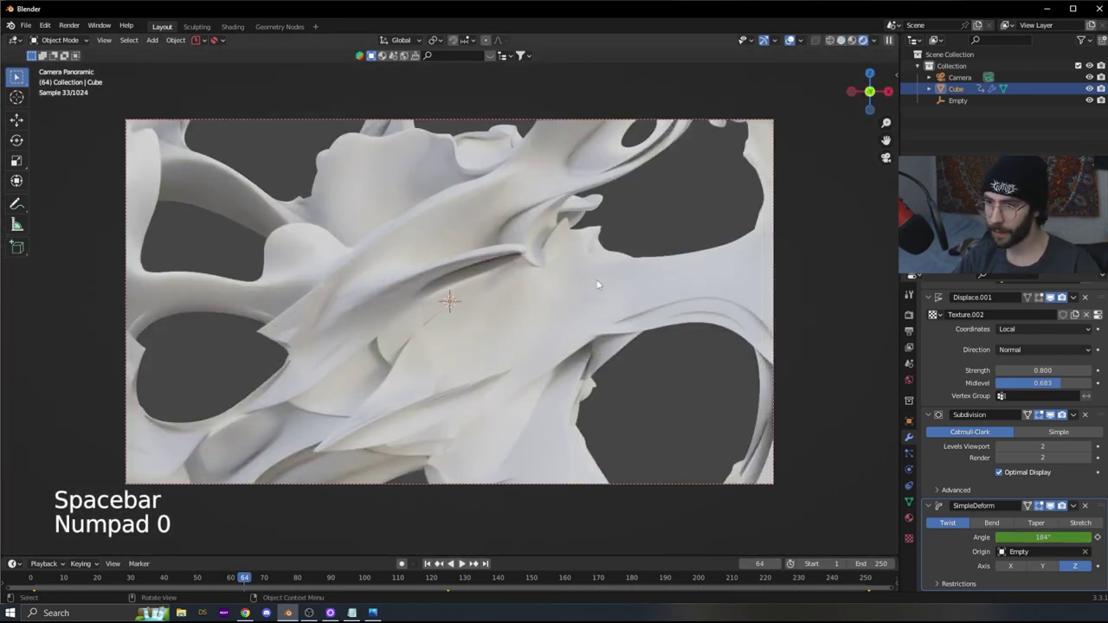
key(space)
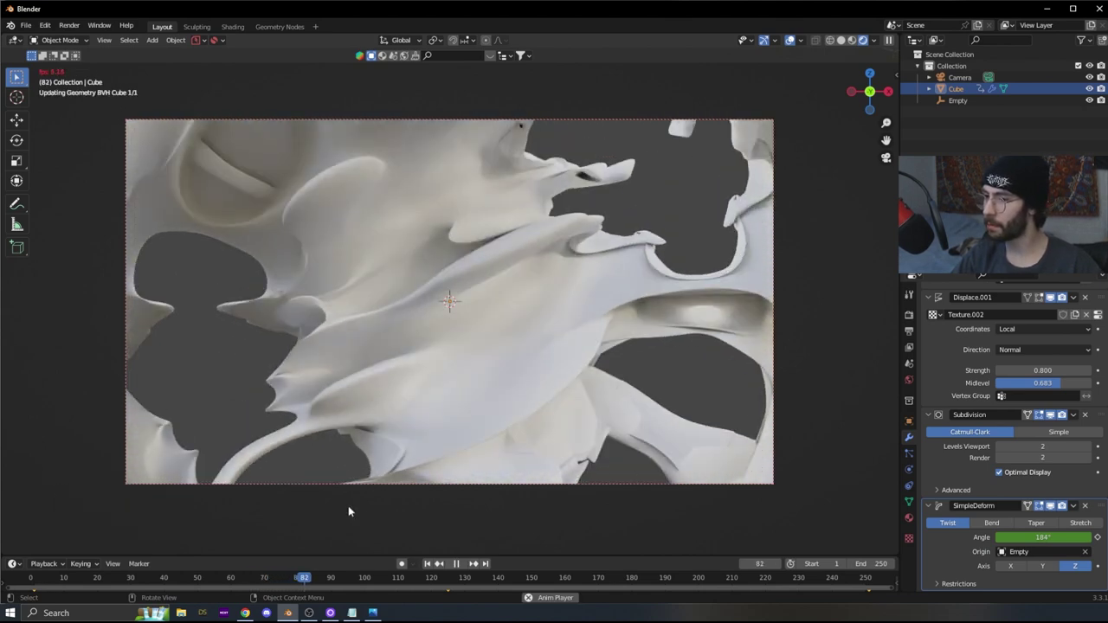
key(space)
drag(420, 589, 857, 588)
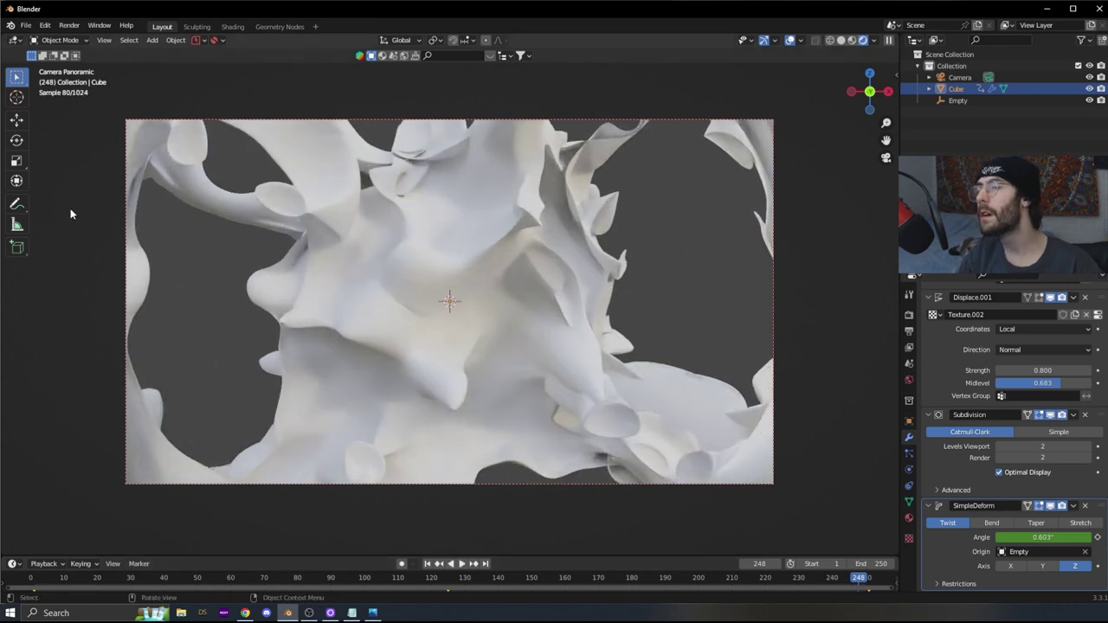
- Save the project as "2023 tut1 _pt1.blend"
scroll(447, 435, down, 3)
scroll(389, 386, up, 1)
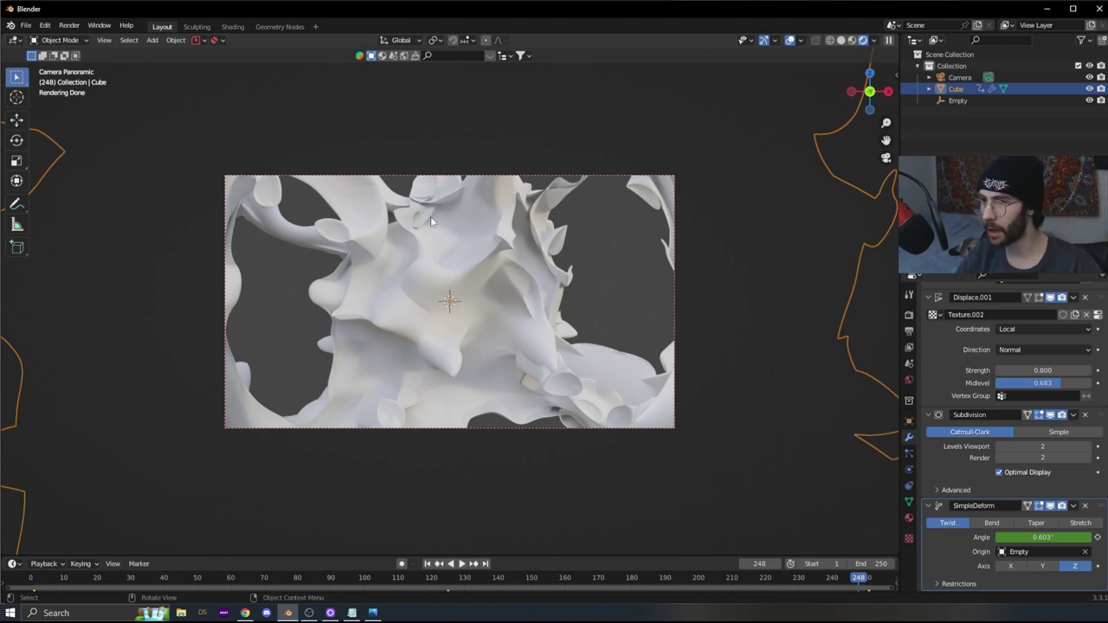
key(ctrl+s)
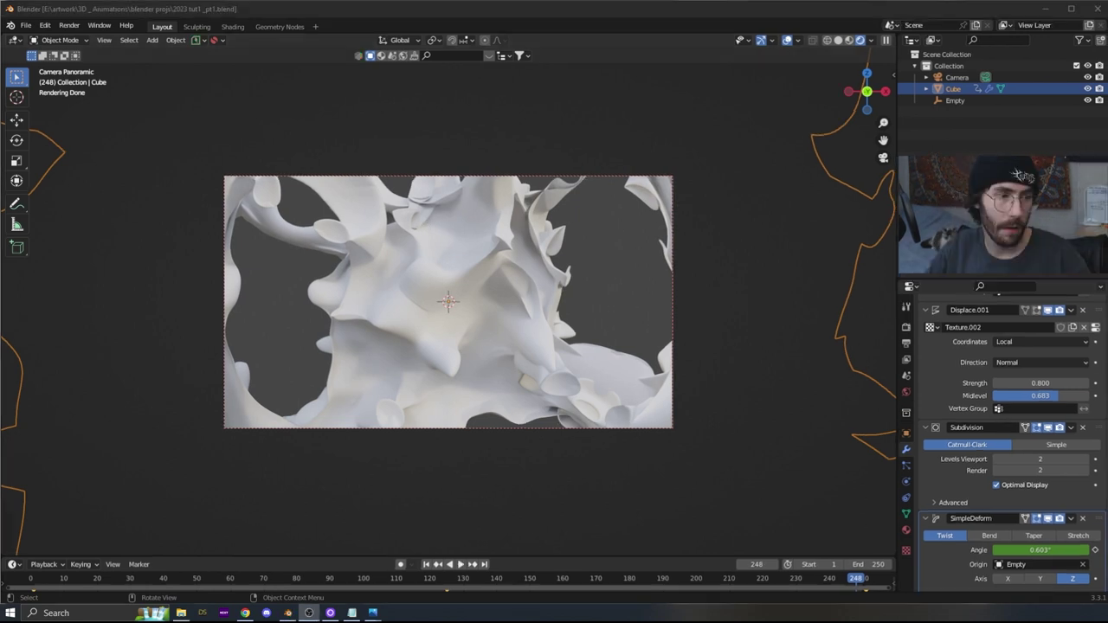
- Open the Shading workspace and show its viewport in rendered shading from the camera view
click(232, 27)
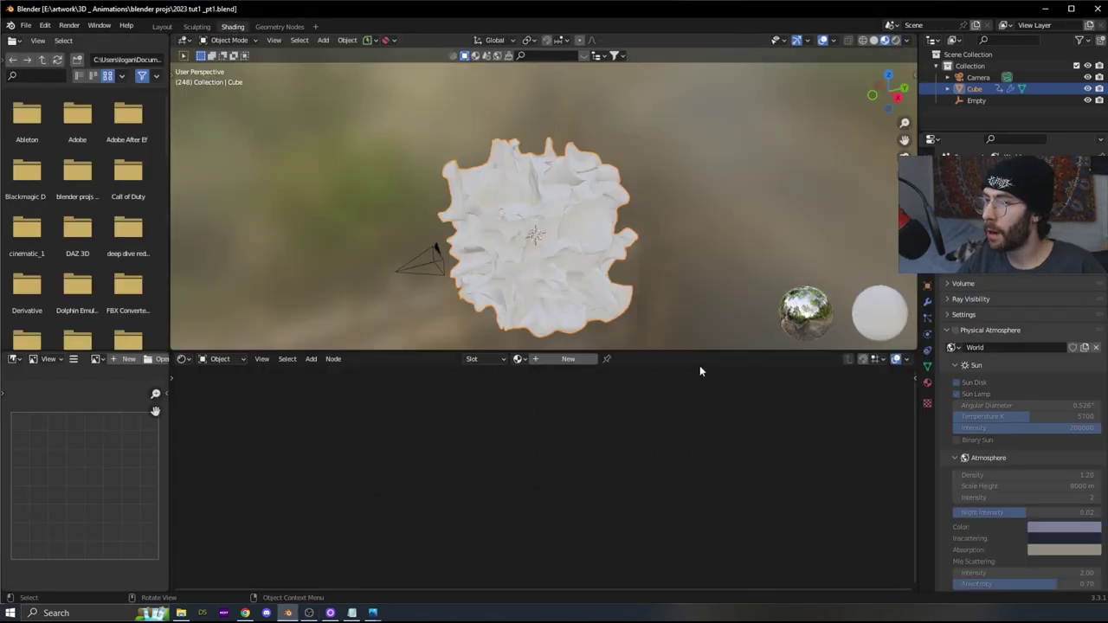
click(897, 42)
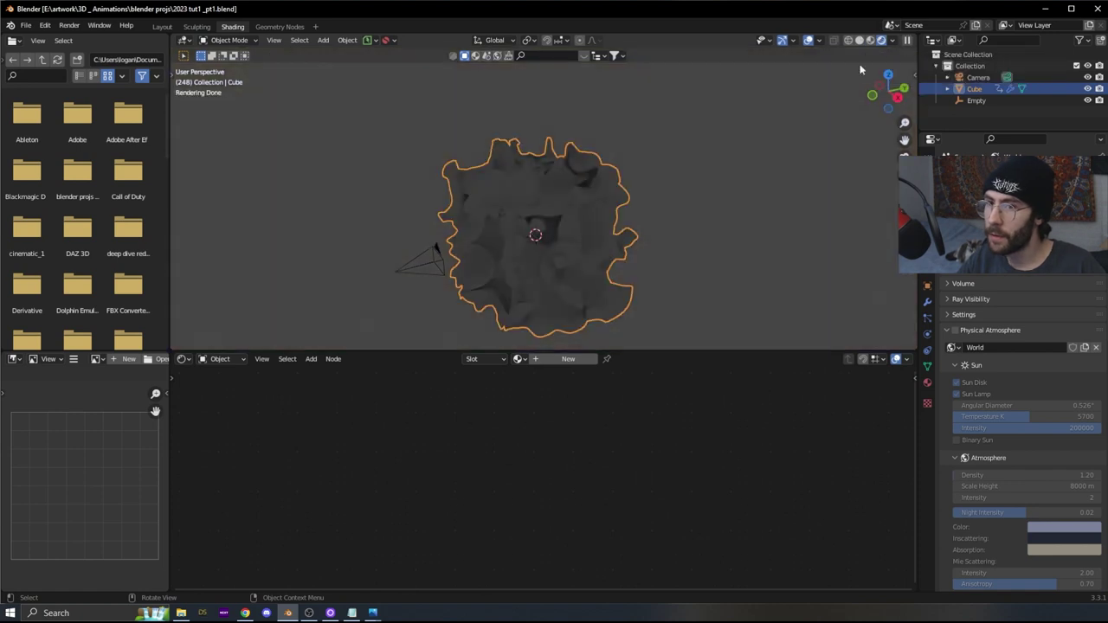
click(720, 155)
key(KP_0)
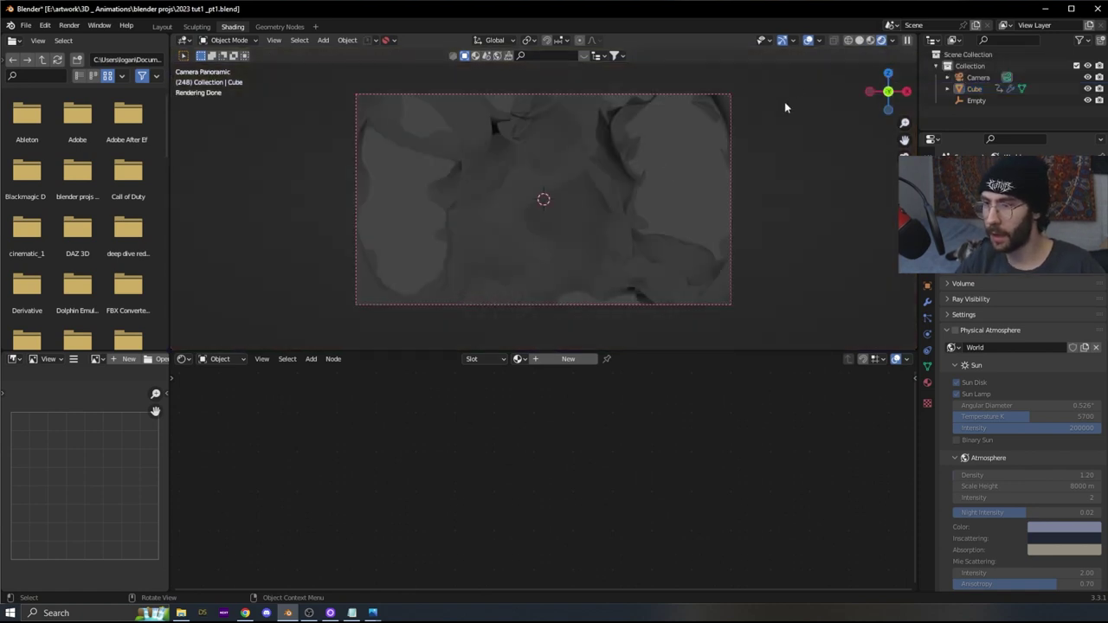
- Set the world background colour to black
click(893, 41)
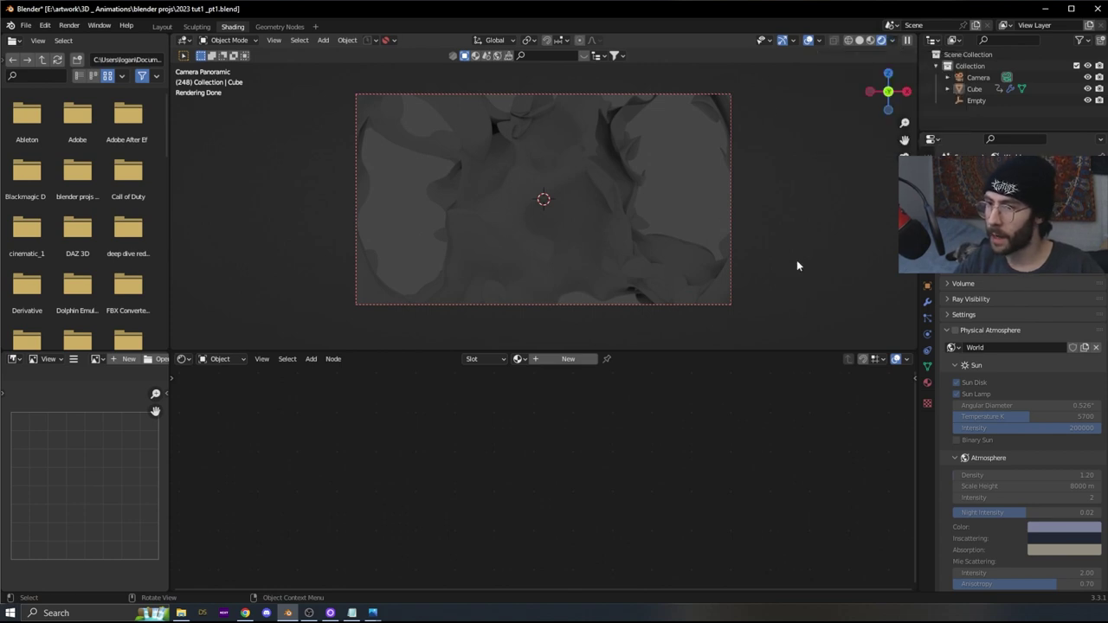
click(1065, 251)
mouse_move(1080, 134)
mouse_down()
mouse_move(1080, 99)
mouse_move(1080, 152)
mouse_up()
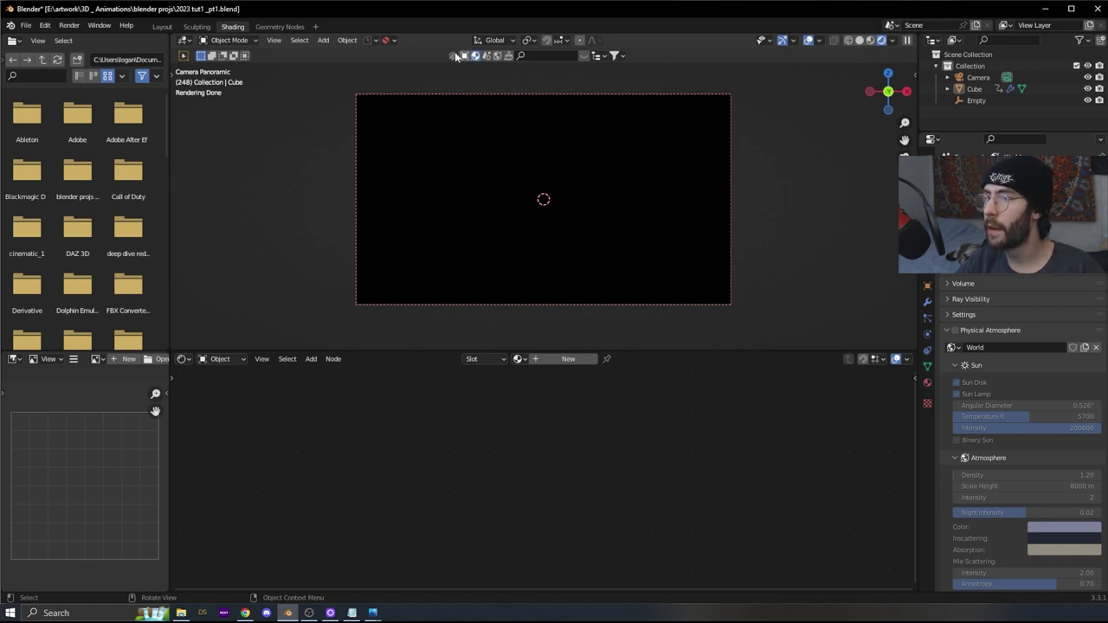
- Search the BlenderKit materials for "glow" and apply the turquoise Glow Glass 02 material to the displaced cube
click(585, 56)
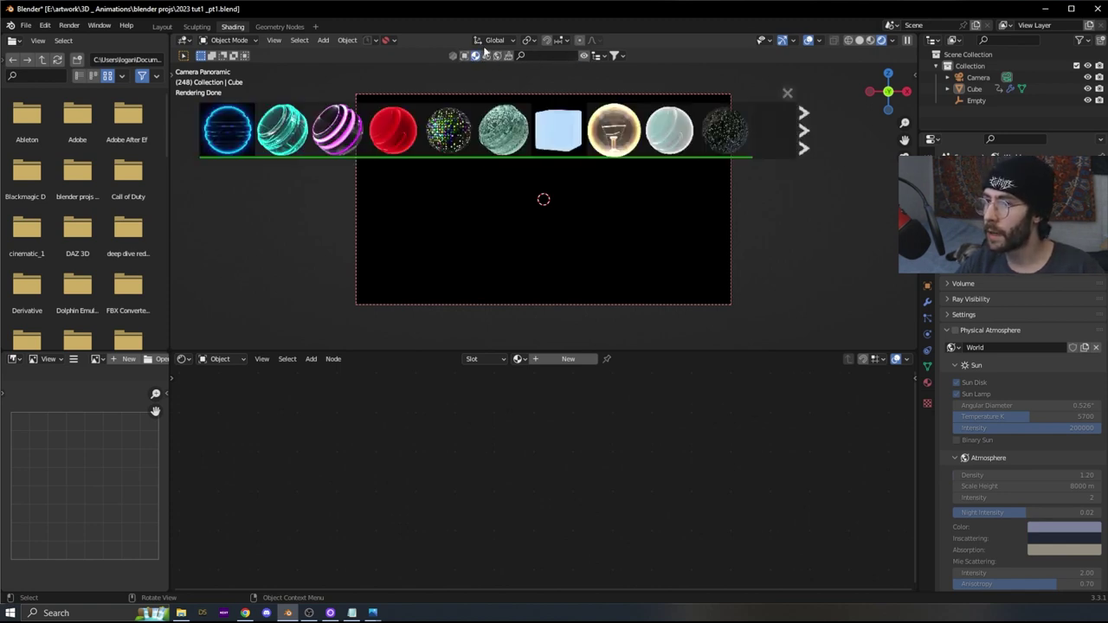
text(glow)
key(Return)
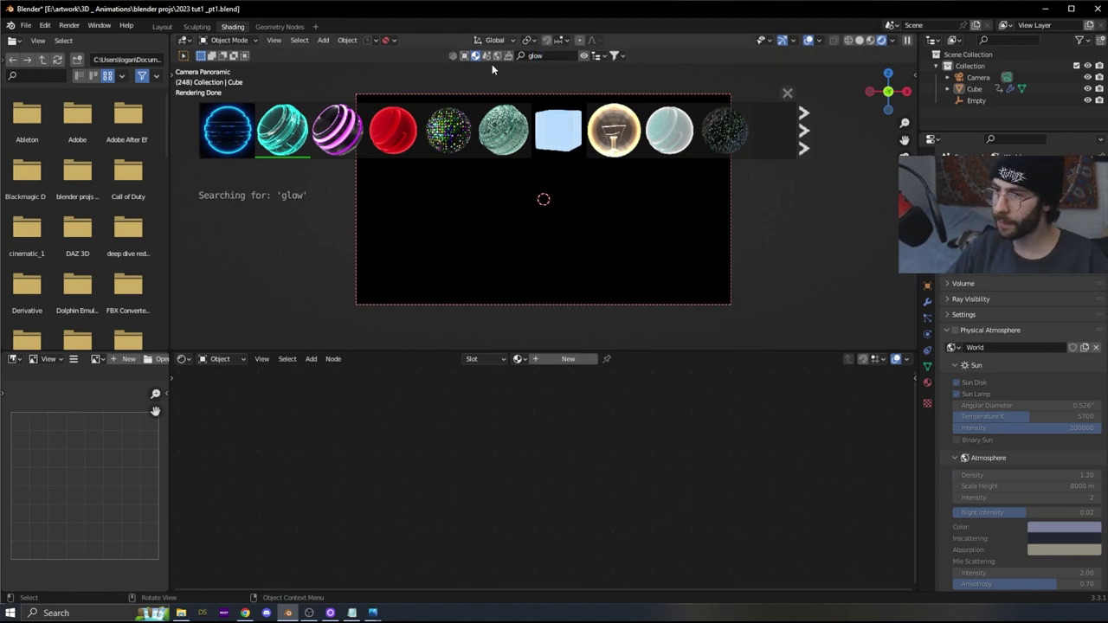
mouse_move(277, 126)
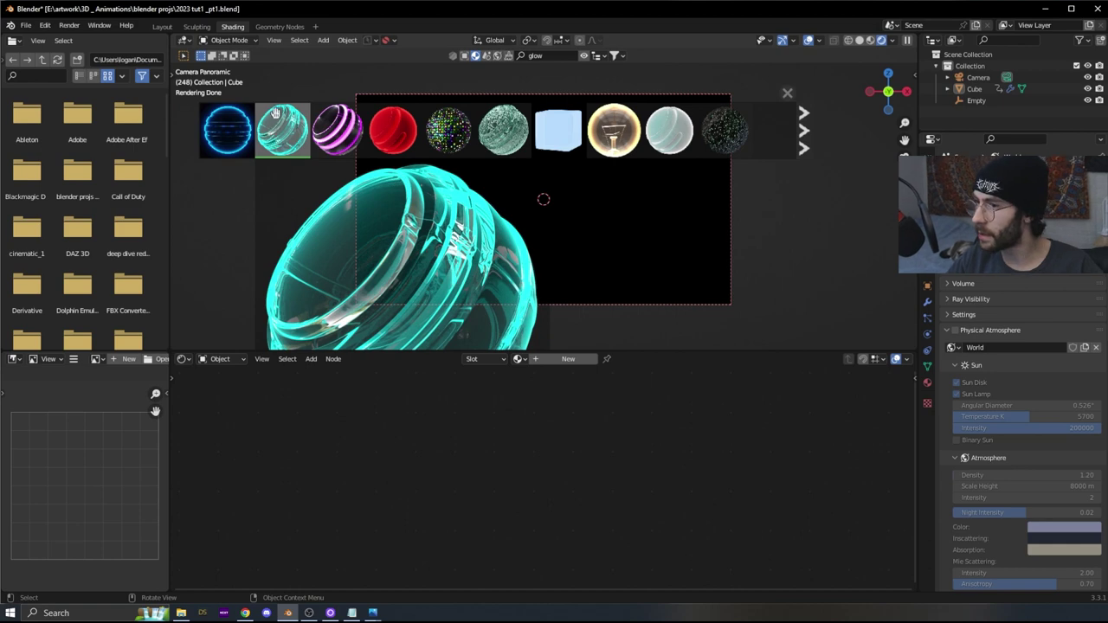
drag(277, 125, 571, 216)
mouse_move(439, 102)
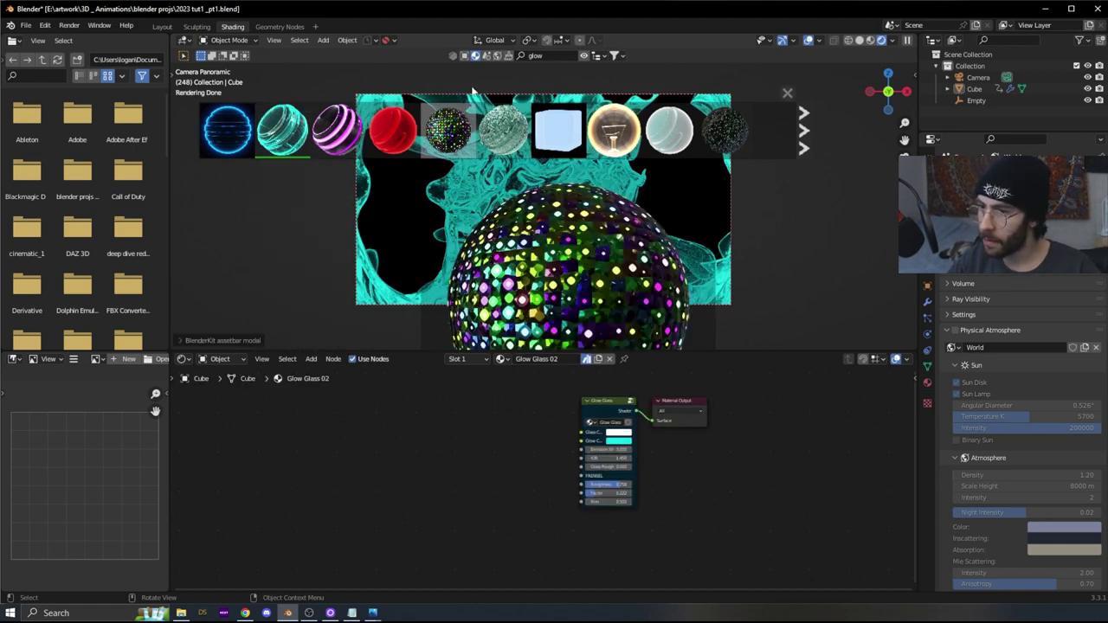
click(584, 57)
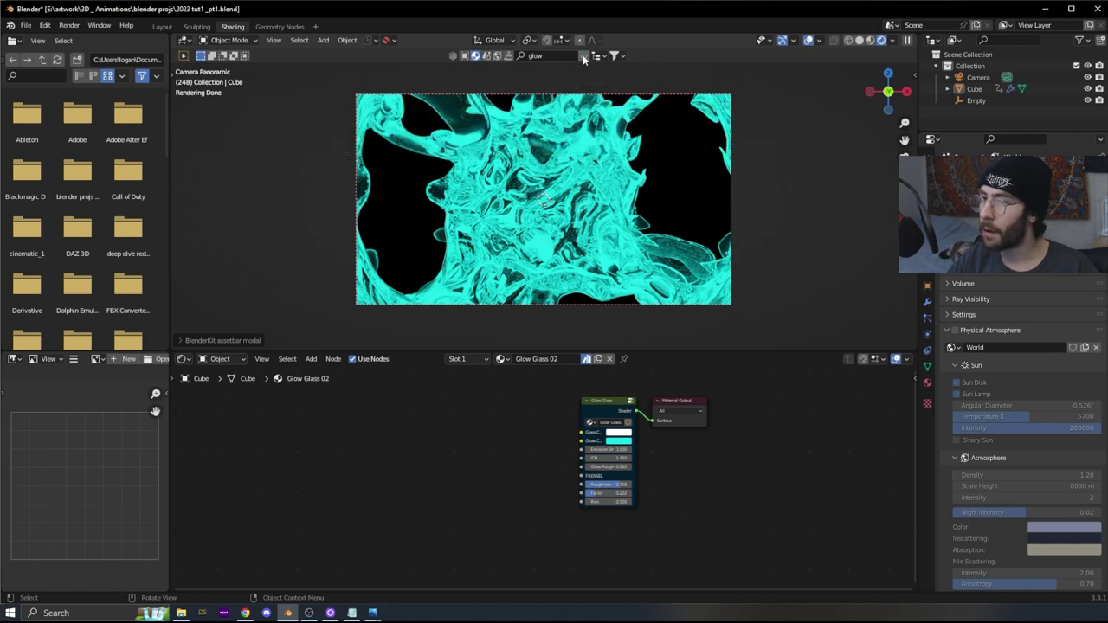
- Add a ColorRamp node and connect its Color output to the Glow Color input of the Glow Glass node
scroll(676, 433, up, 3)
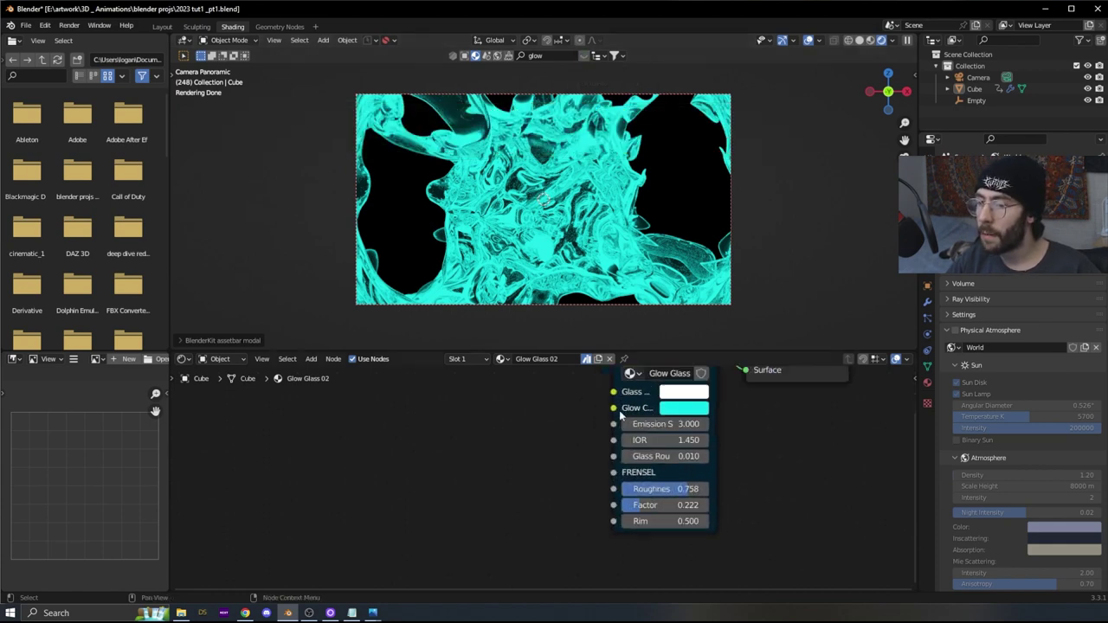
key(shift+a)
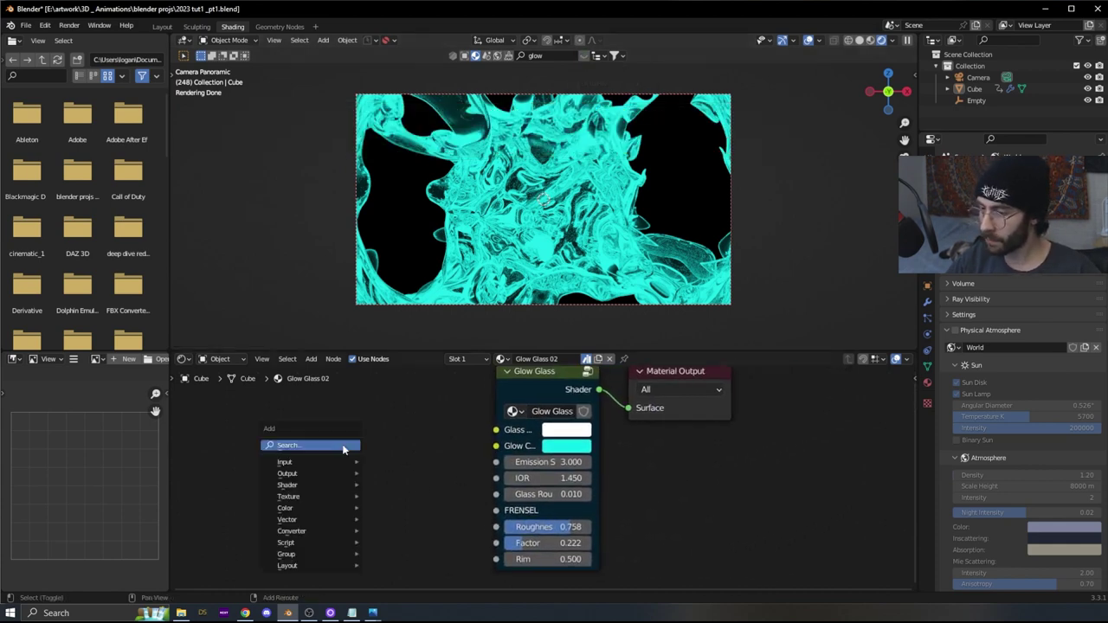
click(303, 445)
text(colo)
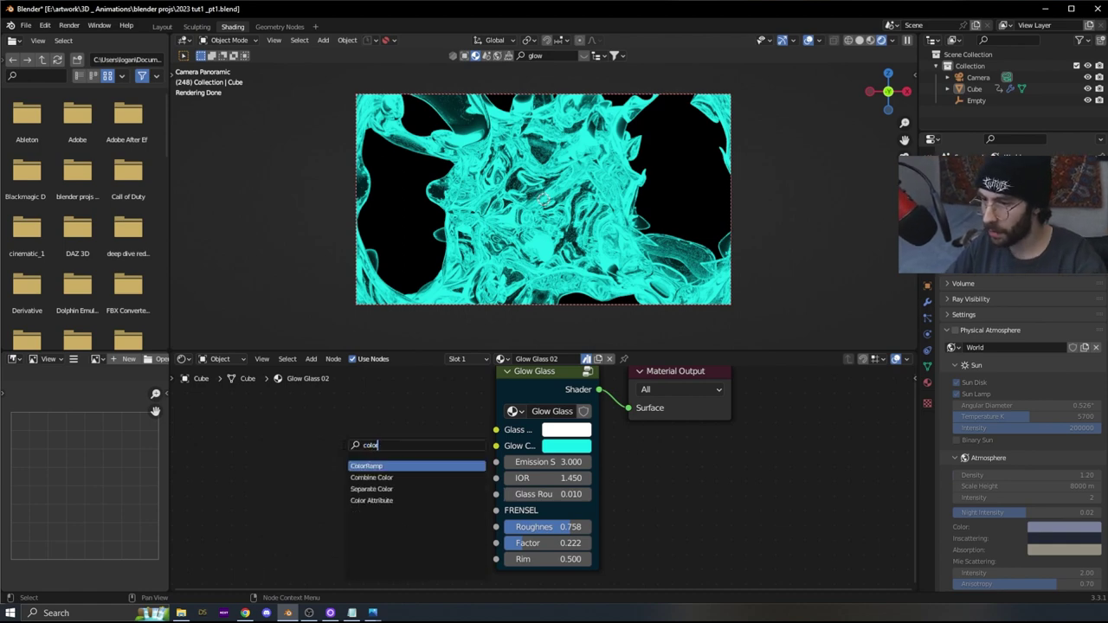
key(Return)
click(335, 443)
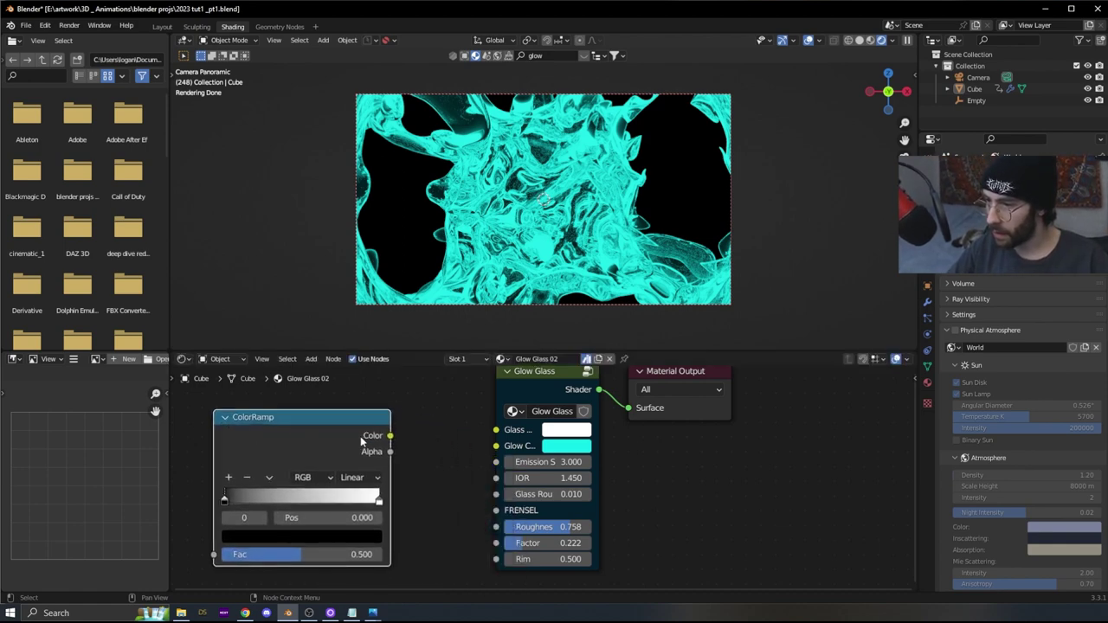
drag(392, 436, 517, 439)
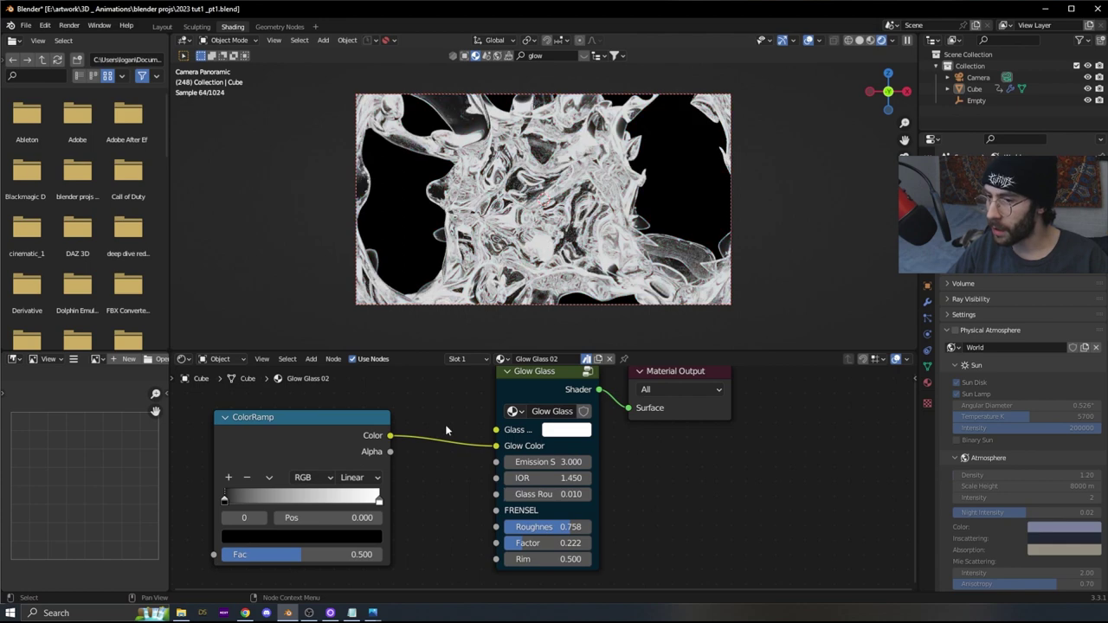
- Set the ColorRamp colour mode to HSL and its interpolation to Far
middle_drag(347, 420, 453, 396)
click(416, 454)
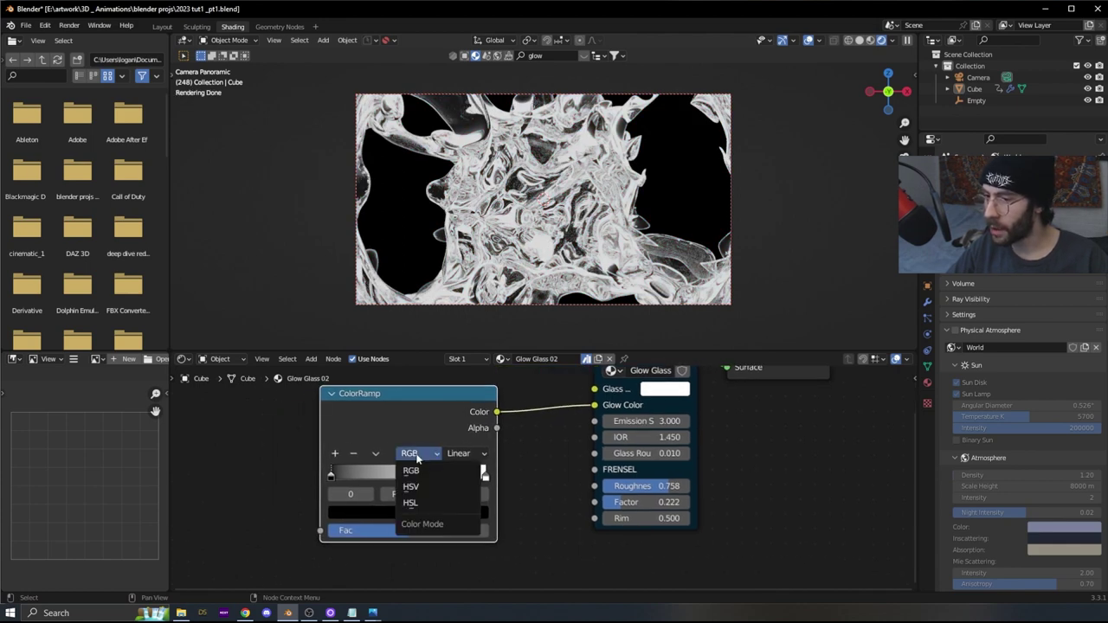
click(414, 503)
click(461, 454)
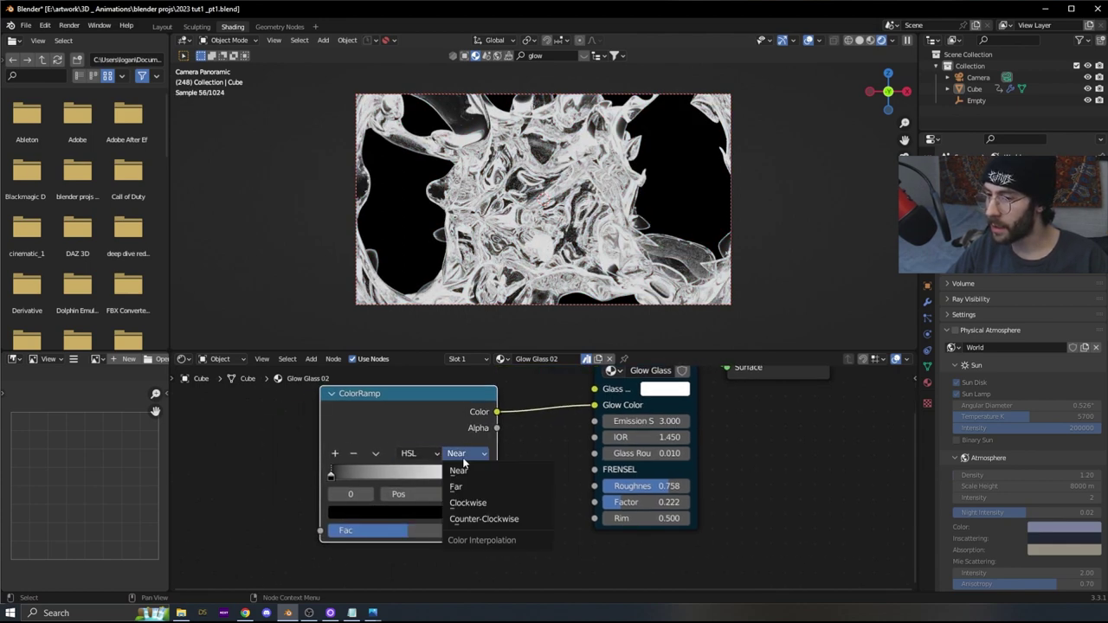
click(473, 510)
- Set the first and last ColorRamp stops to bright green for a full rainbow gradient
click(367, 509)
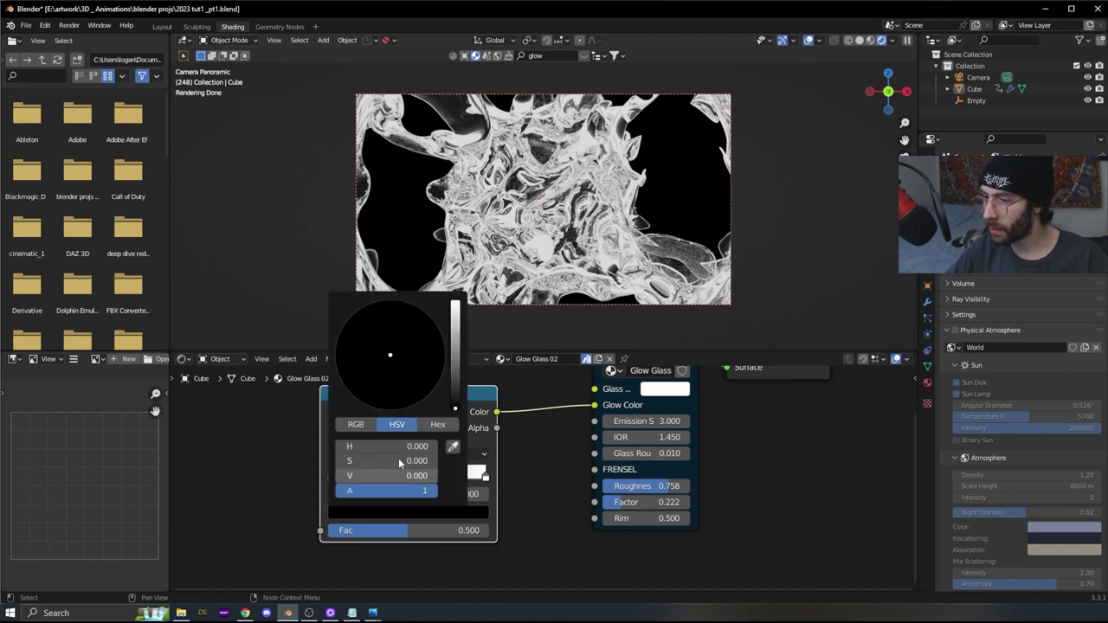
drag(459, 358, 455, 305)
click(363, 310)
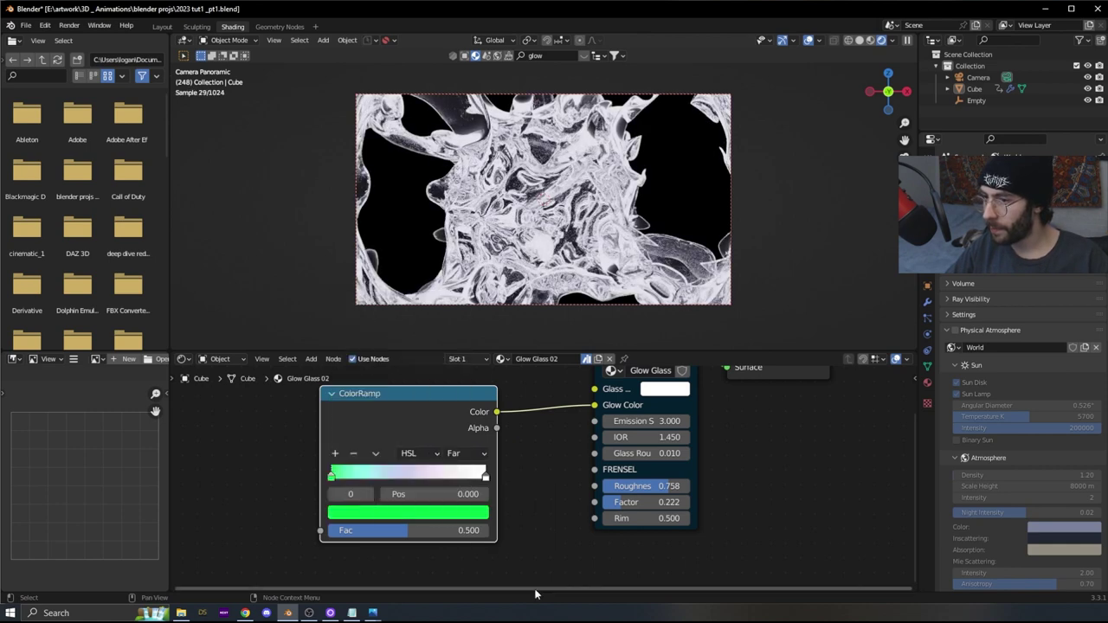
click(485, 475)
click(381, 513)
click(347, 320)
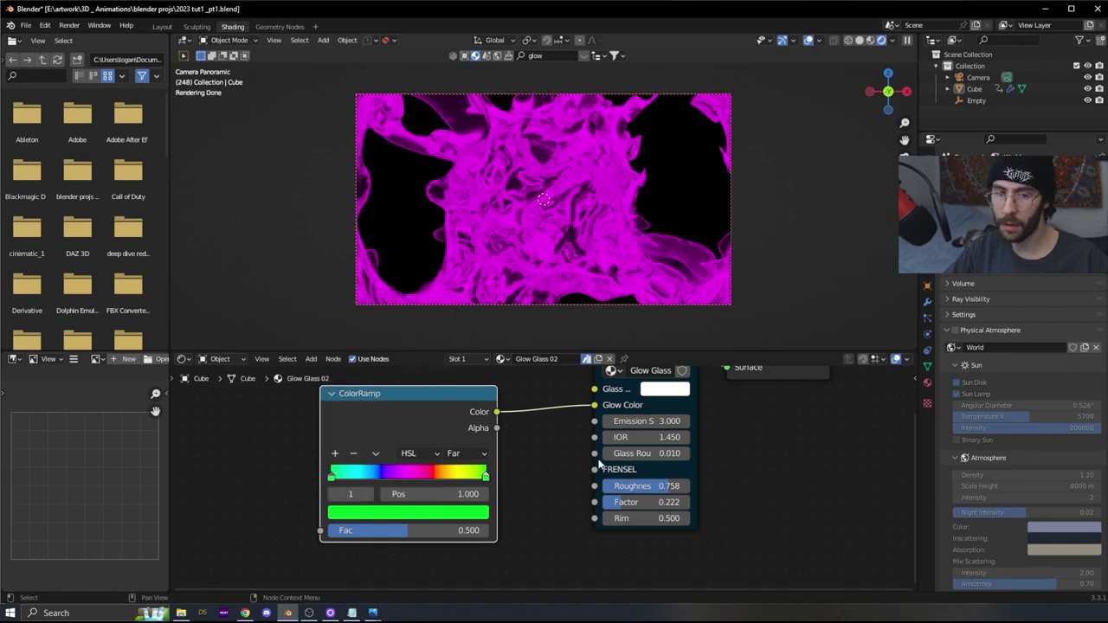
- Add a Layer Weight node beside the ColorRamp and connect its Fresnel output to the ramp's Fac input
middle_drag(336, 417, 574, 414)
key(shift+a)
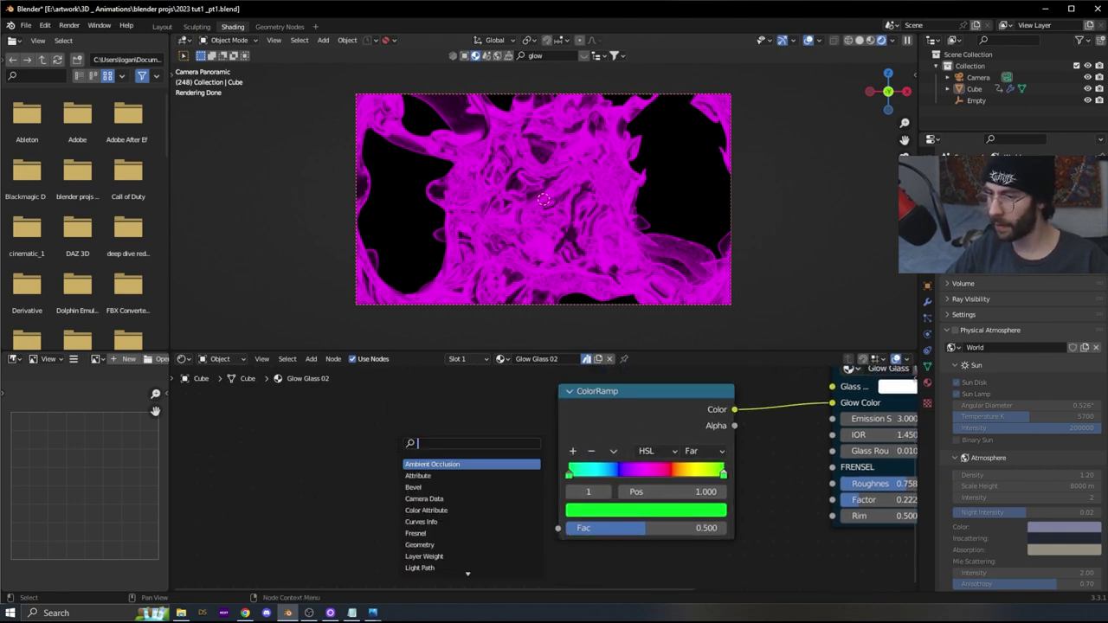
text(layer)
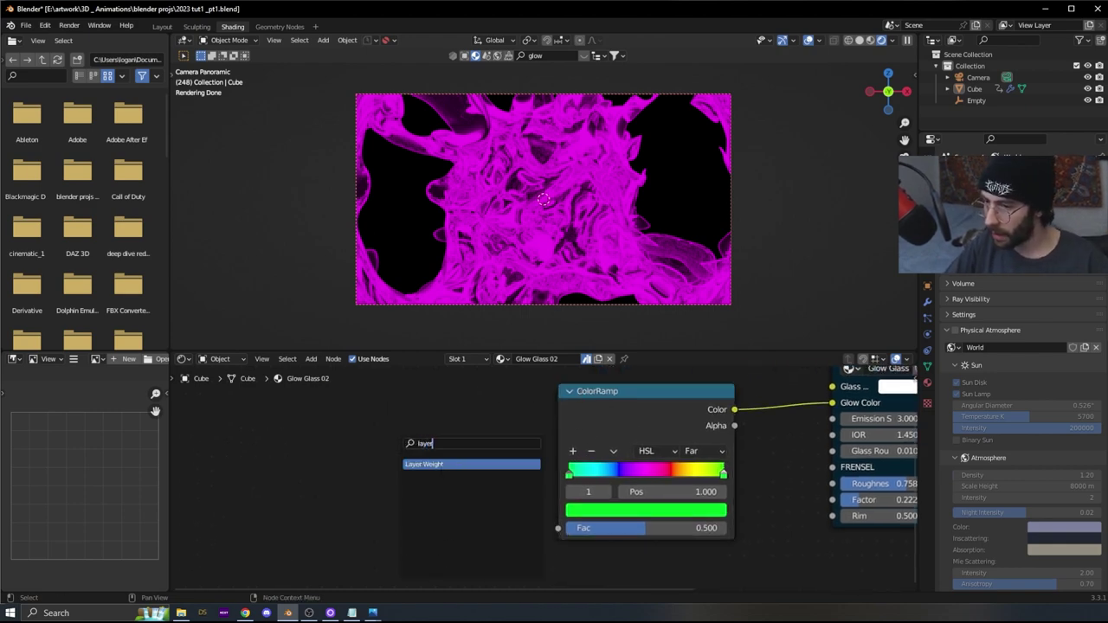
key(Return)
click(347, 460)
drag(428, 459, 558, 528)
middle_drag(395, 446, 464, 442)
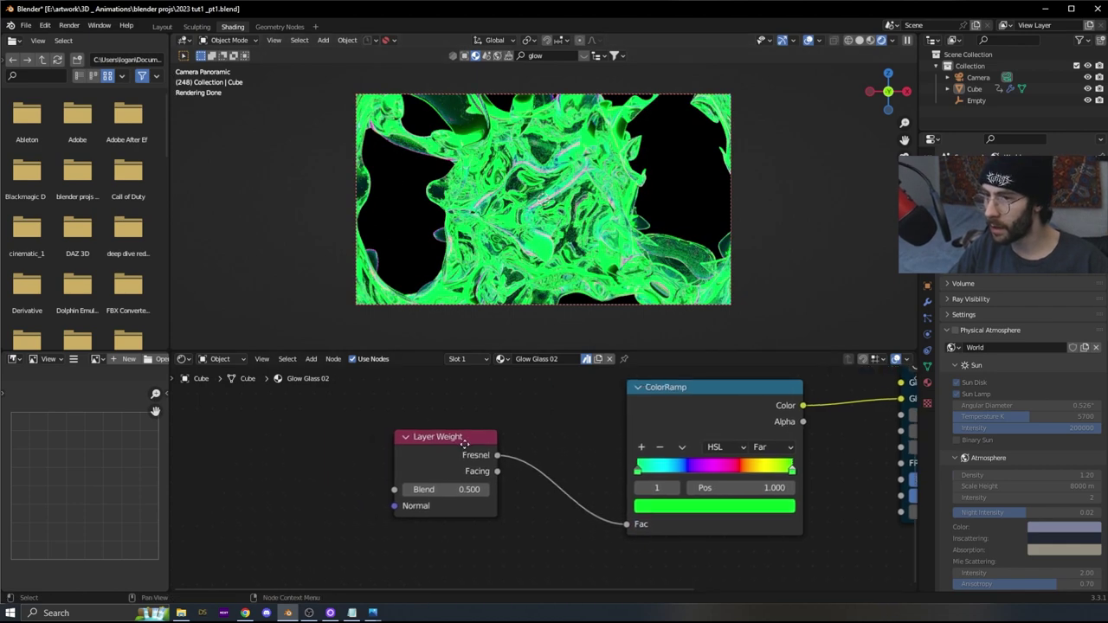
drag(437, 446, 483, 466)
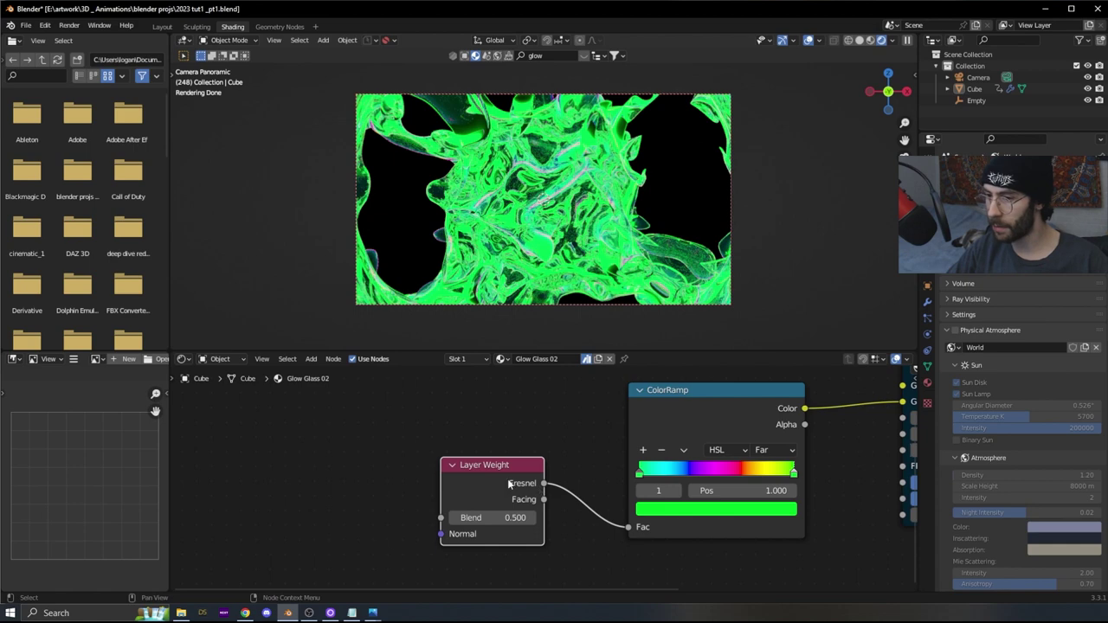
- Add a Texture Coordinate, Mapping and Image Texture setup feeding the Layer Weight node's Blend input
middle_drag(531, 464, 563, 460)
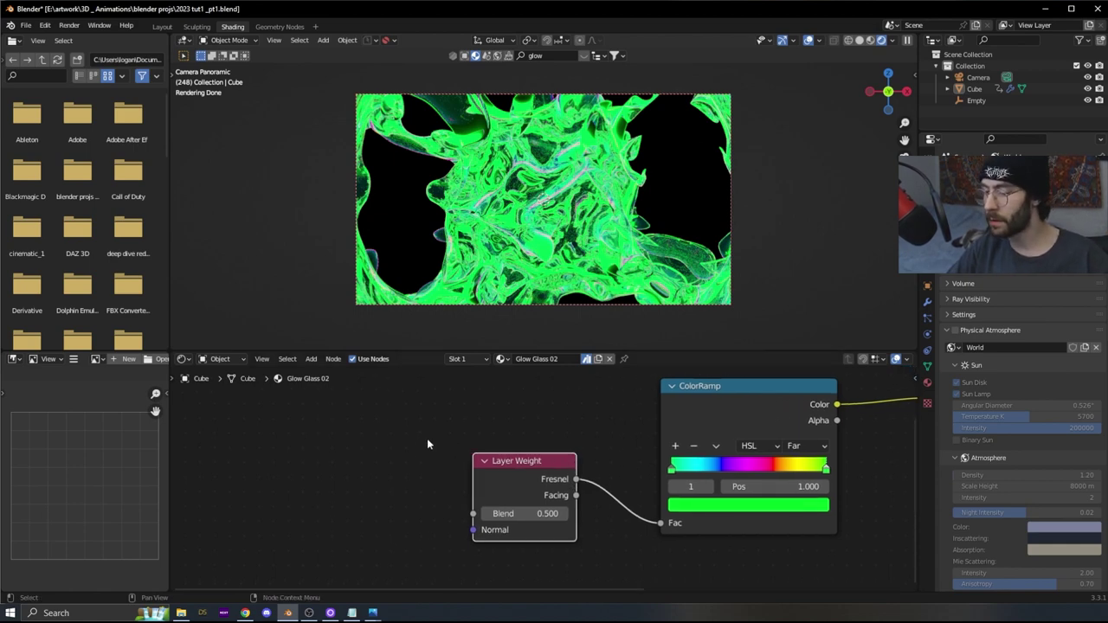
key(ctrl+t)
key(Home)
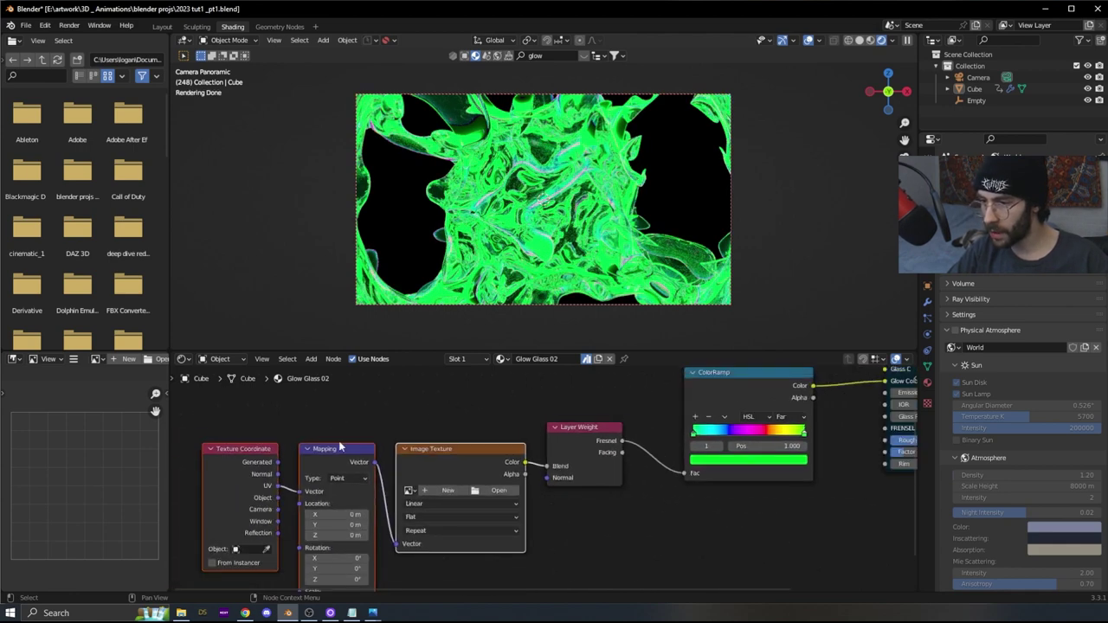
- Remove the Image Texture node, move Texture Coordinate and Mapping closer, and connect Mapping's Vector output to the Layer Weight's Normal input
click(447, 452)
key(x)
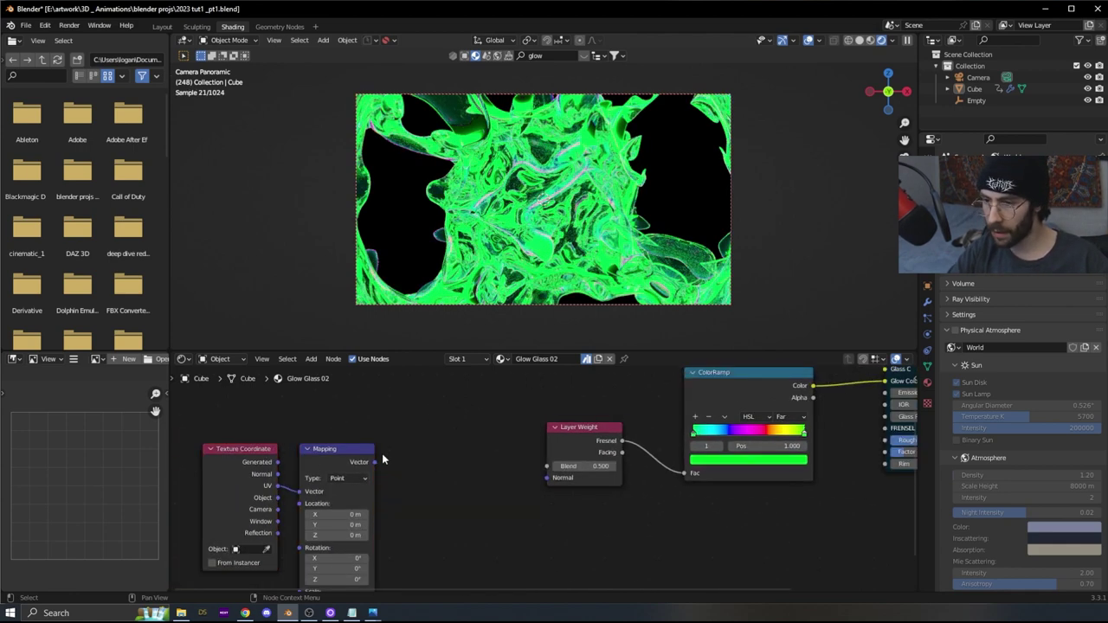
key(g)
click(451, 454)
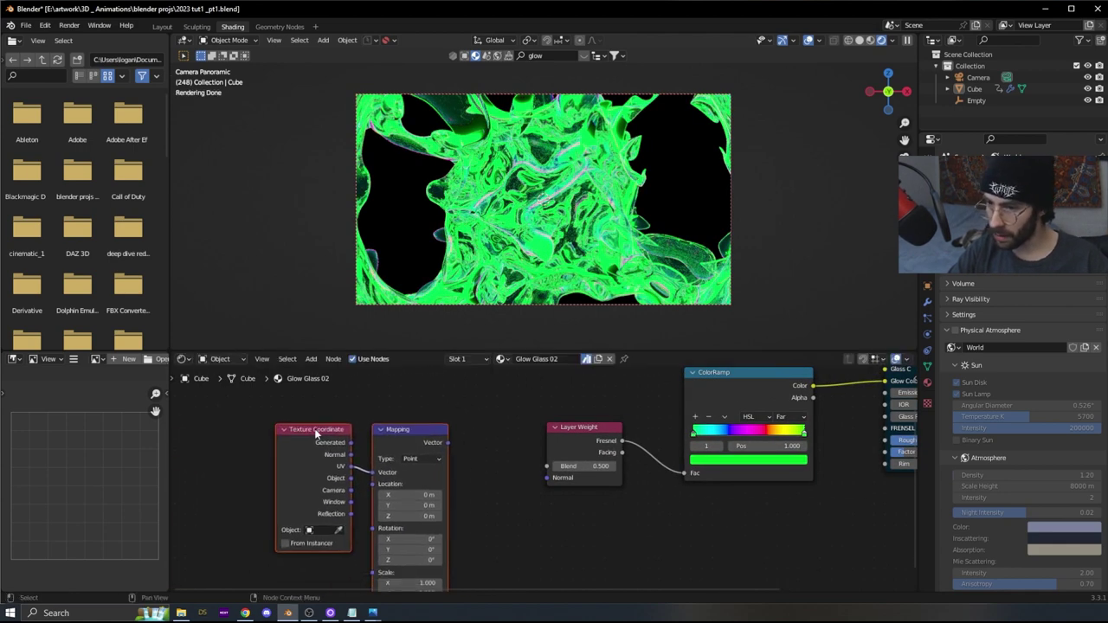
click(293, 428)
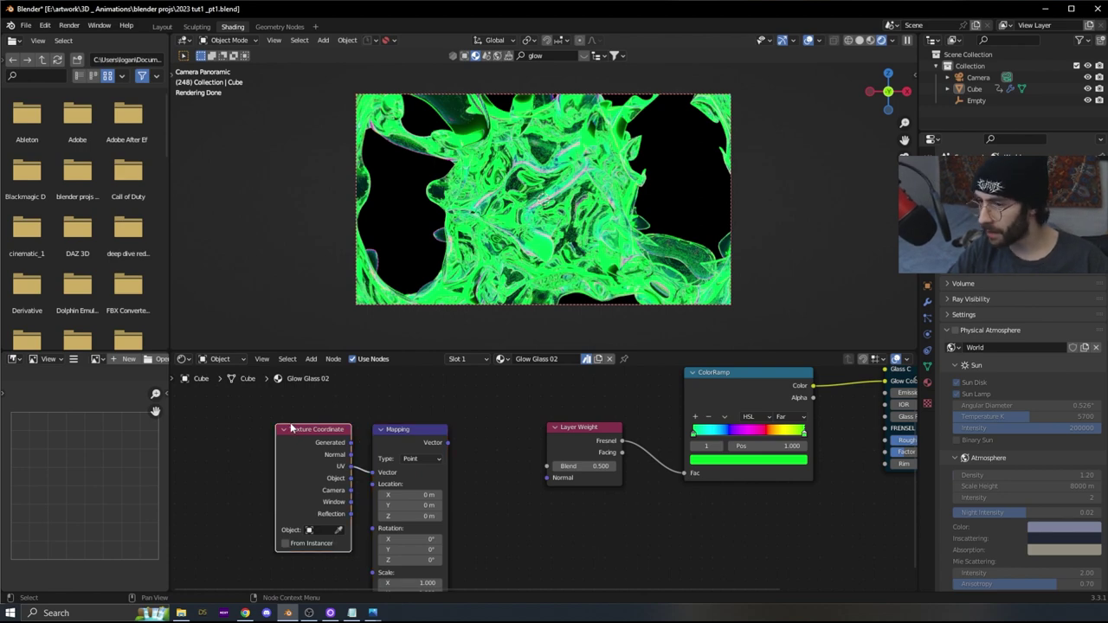
drag(447, 443, 548, 477)
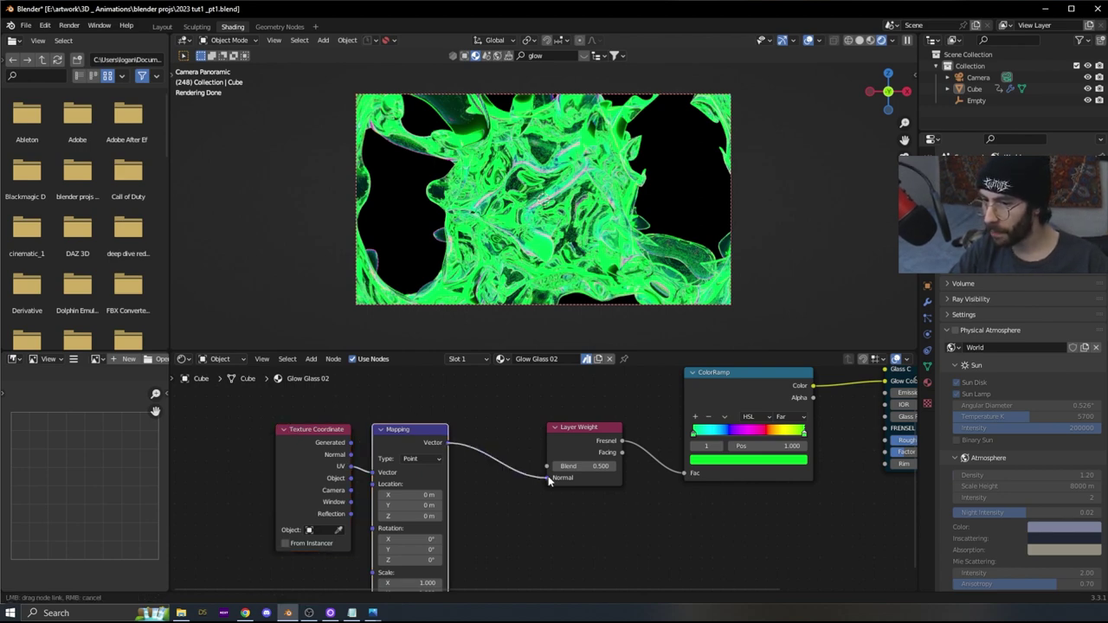
drag(432, 424, 453, 423)
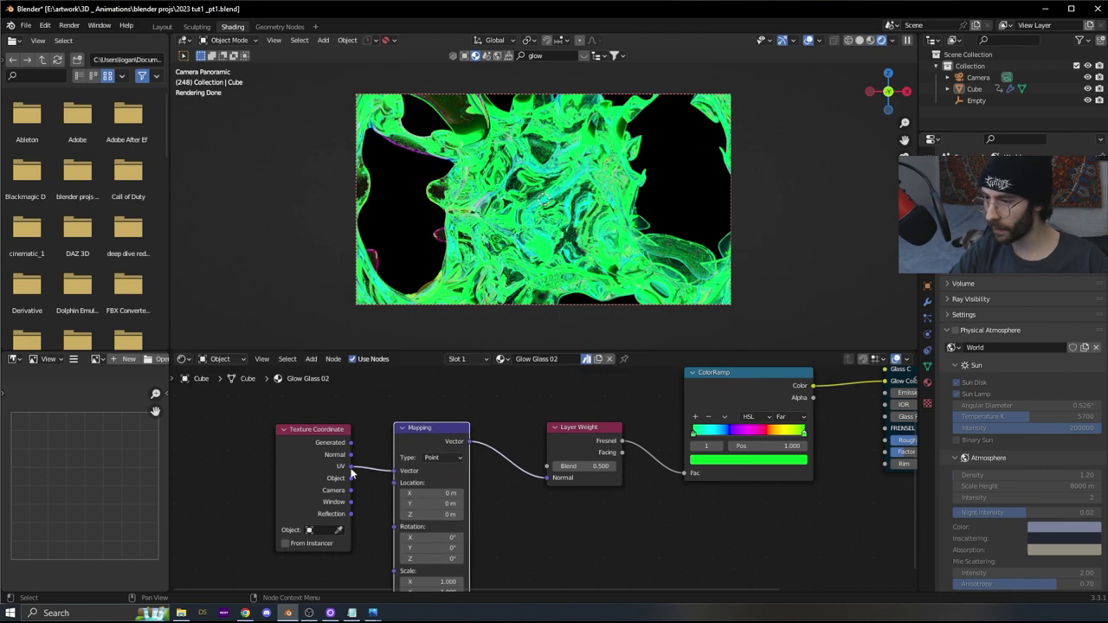
- Add a Voronoi Texture node below the Mapping node and connect its Distance output to Mapping's Scale input
middle_drag(469, 471, 635, 339)
key(shift+a)
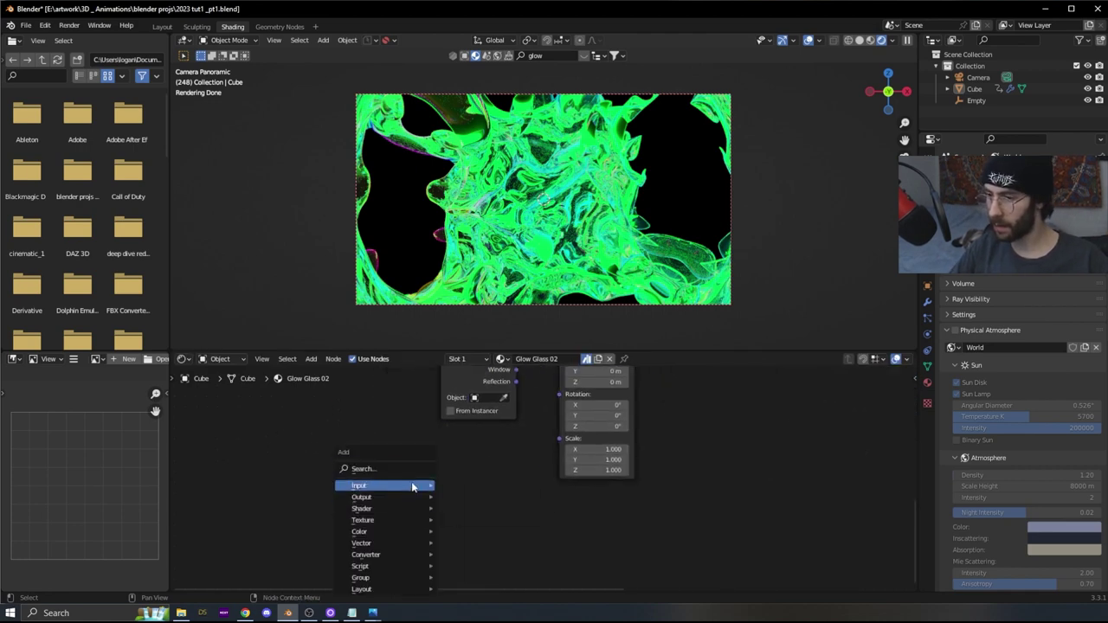
click(405, 472)
text(vor)
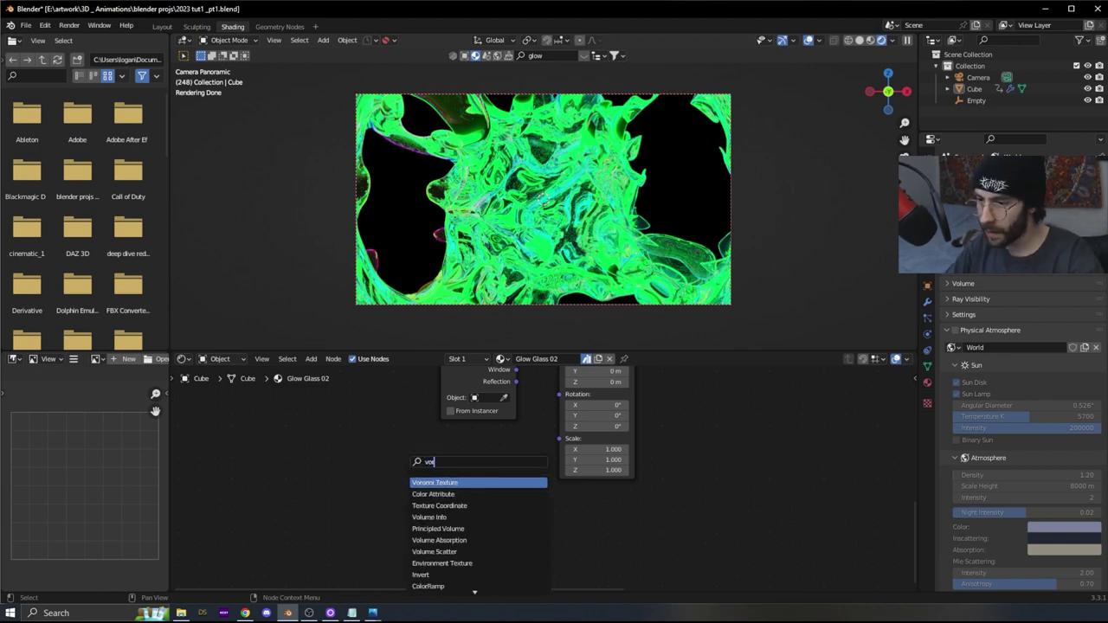
click(452, 483)
drag(458, 485, 559, 439)
drag(419, 472, 461, 446)
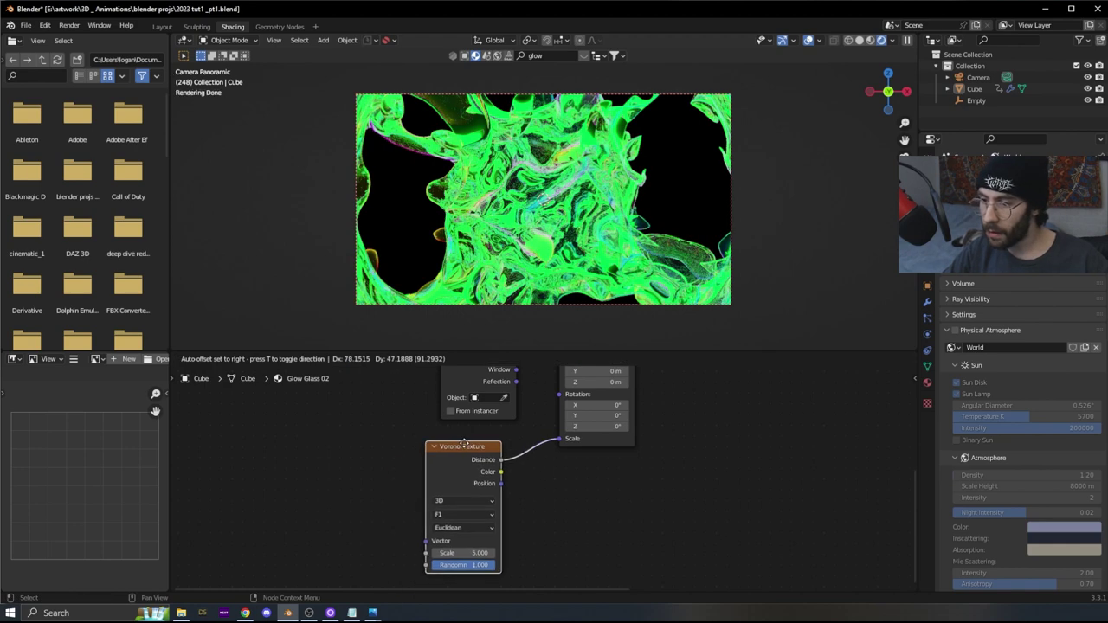
- Set the Voronoi Texture's Scale to 3.3
drag(476, 552, 455, 553)
click(472, 552)
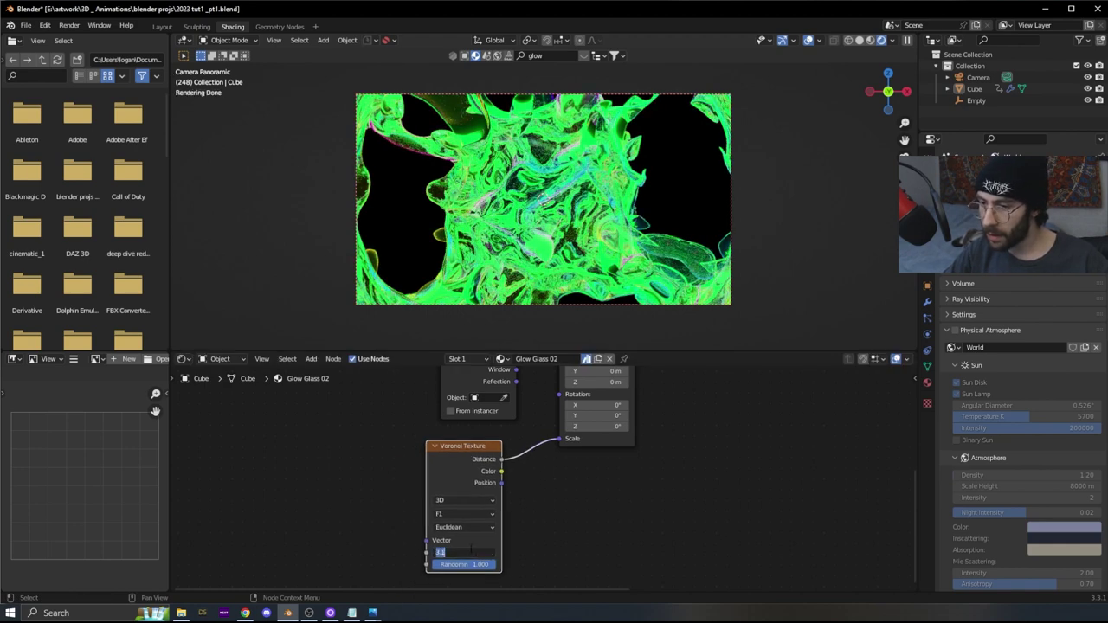
text(3.3)
key(Return)
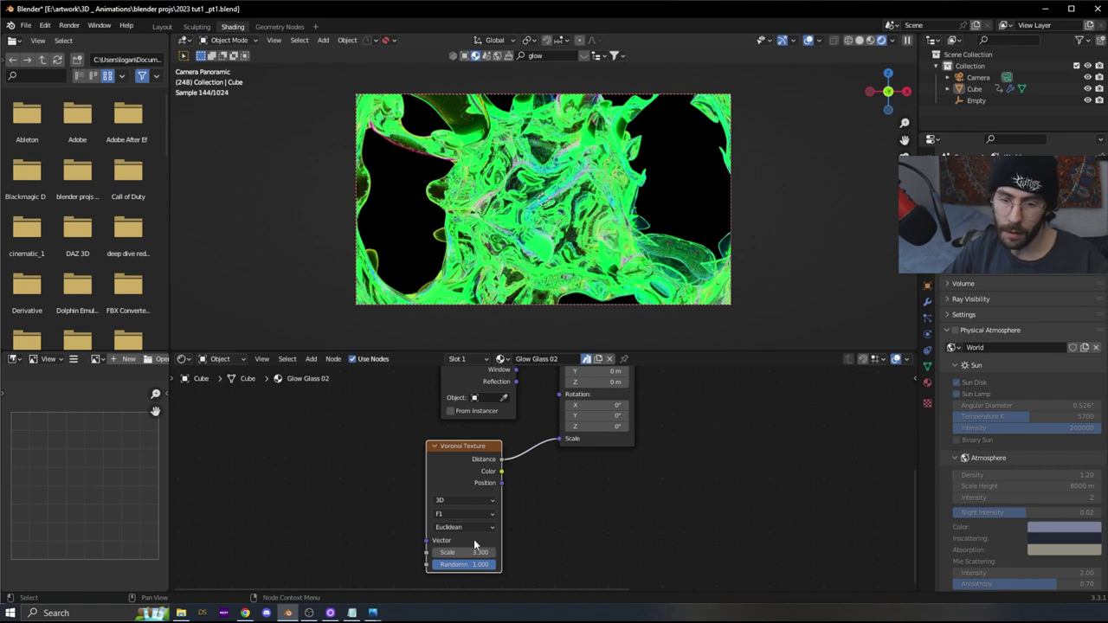
- Change the colour of the ColorRamp's last stop to pure red
middle_drag(632, 457, 390, 589)
scroll(545, 461, up, 3)
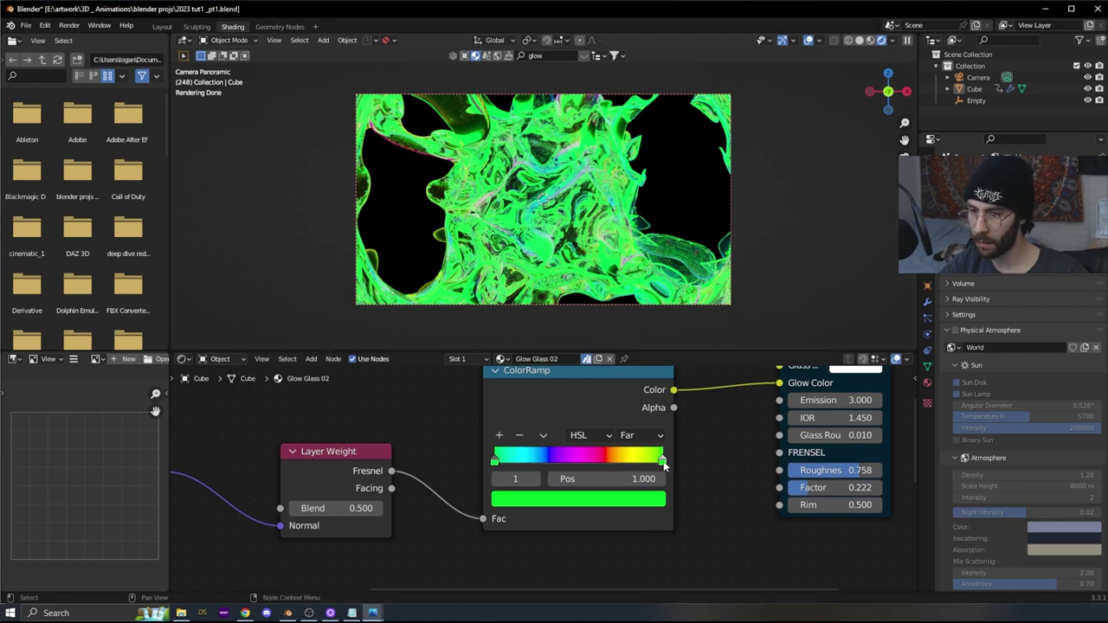
click(628, 502)
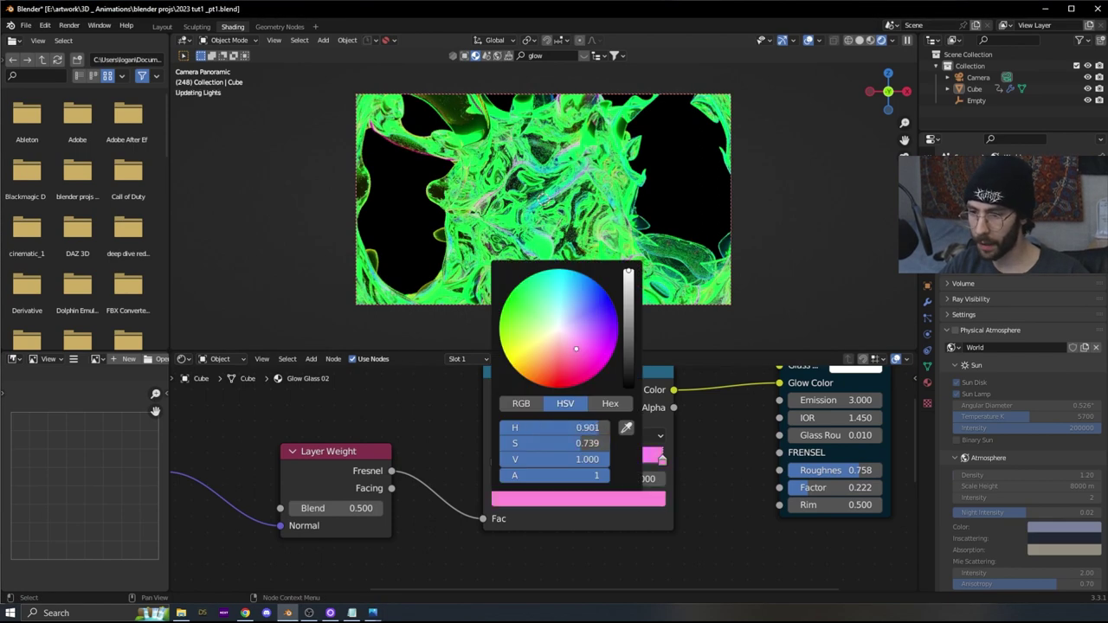
click(550, 386)
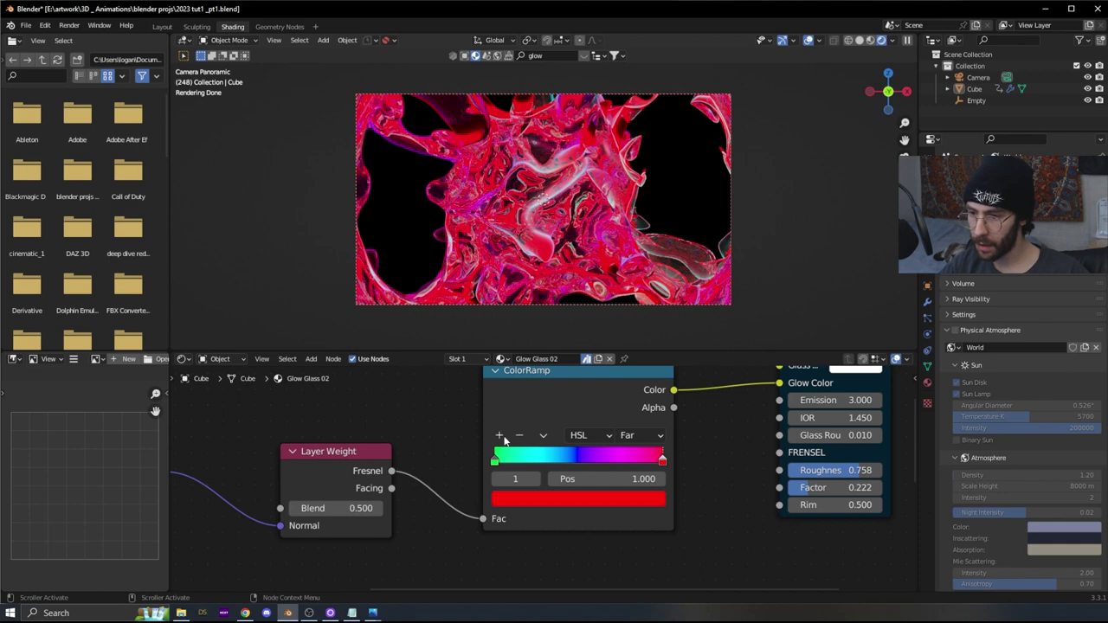
- Add a middle stop to the ColorRamp at position 0.241 and make it cyan
click(500, 437)
drag(579, 465, 516, 442)
click(552, 499)
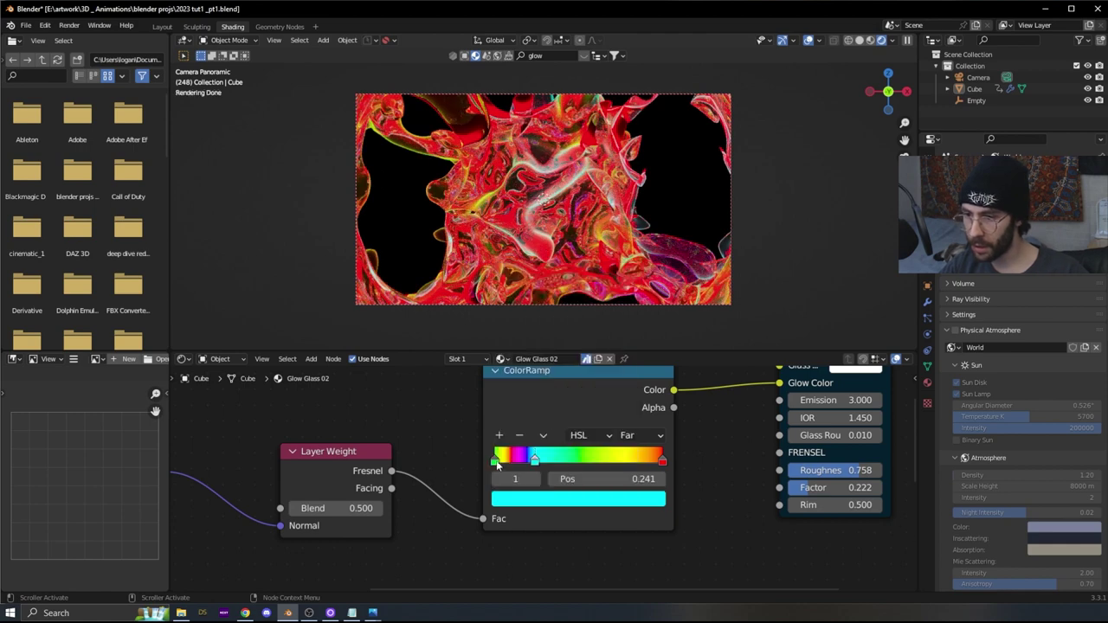
- Recolour the ColorRamp's first stop to cyan and its middle stop to lime green
click(495, 461)
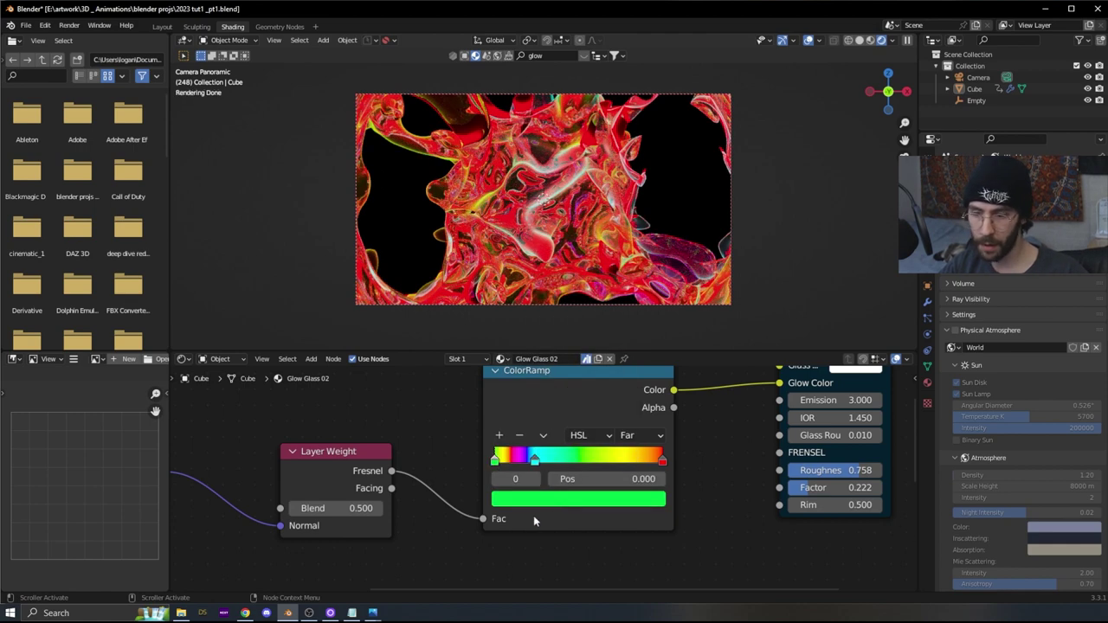
click(533, 502)
click(532, 464)
click(544, 500)
click(543, 365)
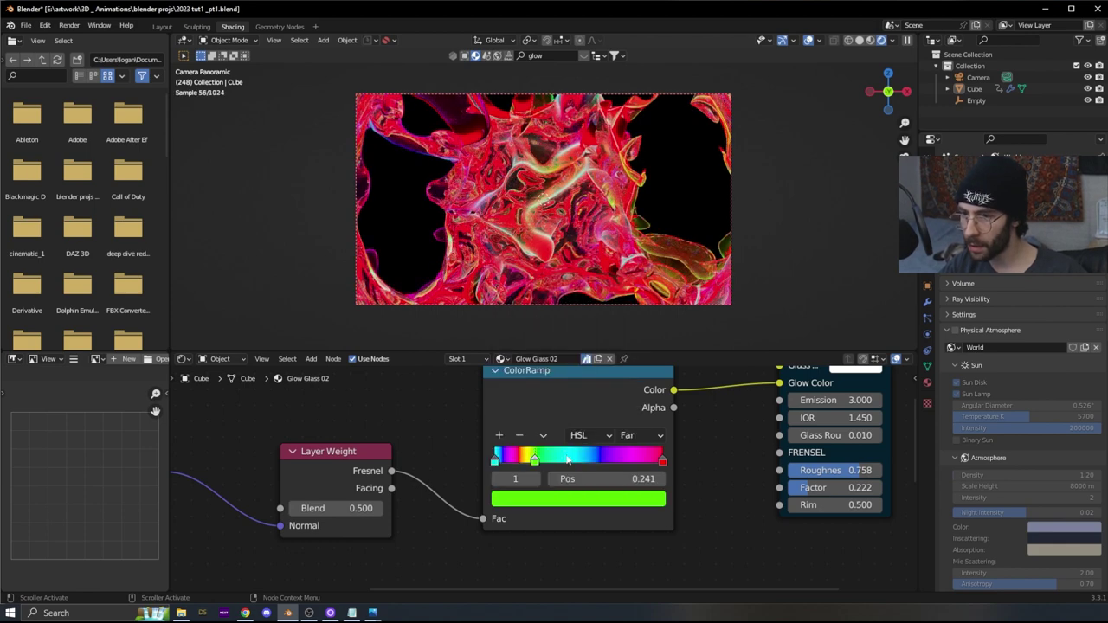
- Shift the green ColorRamp stop slightly toward the centre and colour the last stop pinkish red with hue 0.993 and saturation 0.955
mouse_move(537, 462)
mouse_down()
mouse_move(598, 464)
mouse_move(553, 464)
mouse_up()
mouse_move(662, 461)
mouse_down()
mouse_move(628, 464)
mouse_move(685, 465)
mouse_move(660, 468)
mouse_up()
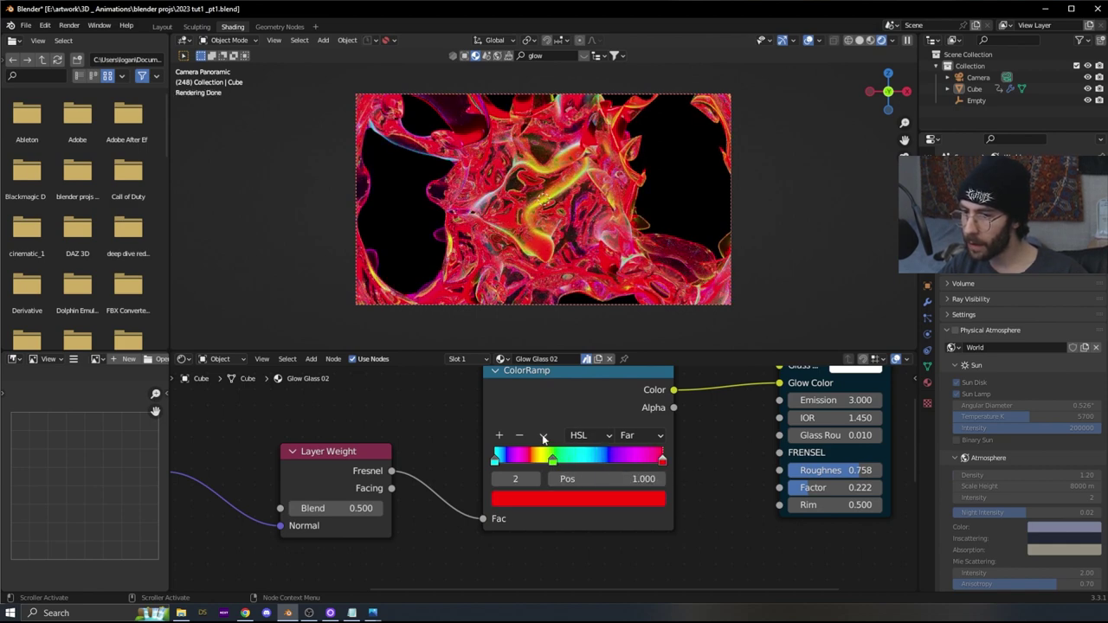
click(634, 500)
drag(537, 427, 637, 428)
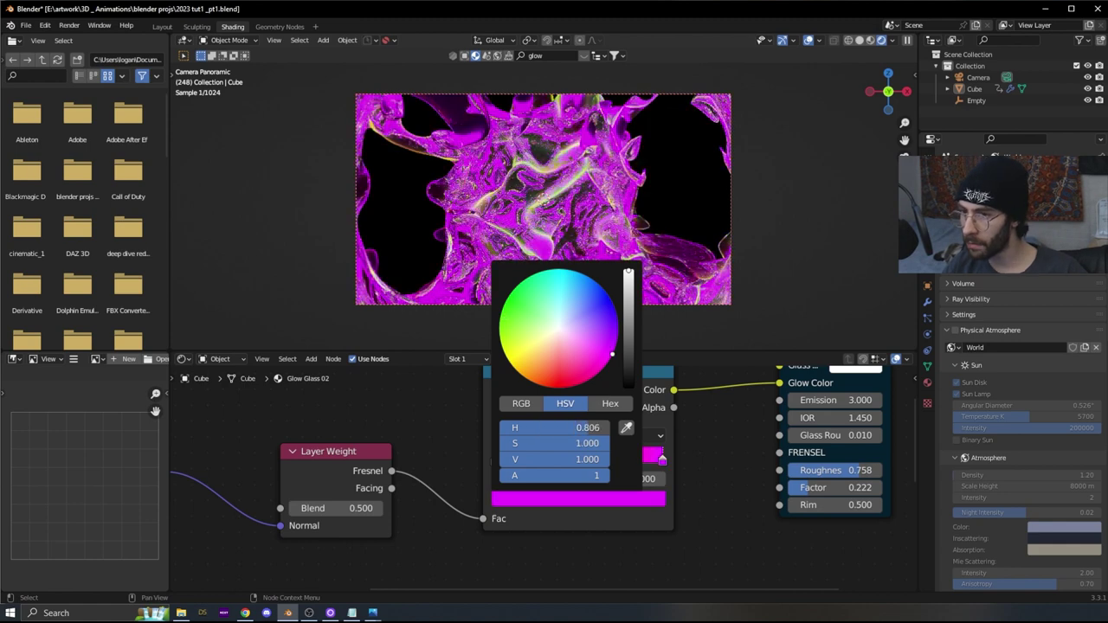
mouse_move(542, 330)
mouse_down()
mouse_move(545, 317)
mouse_move(560, 326)
mouse_move(509, 313)
mouse_move(561, 381)
mouse_move(563, 360)
mouse_move(564, 374)
mouse_up()
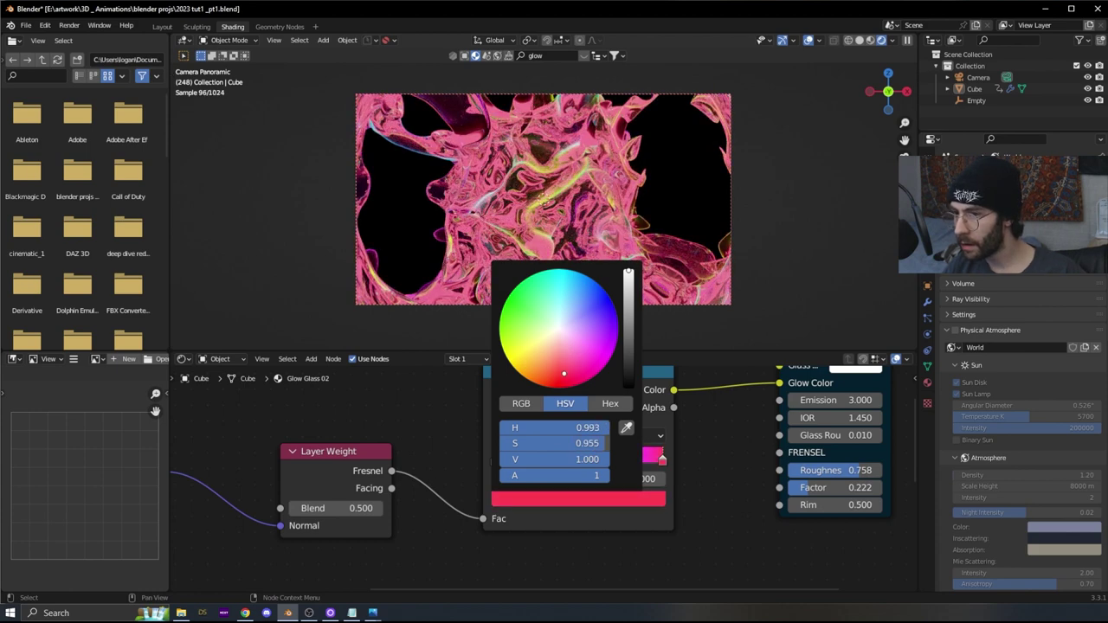
- Move the ColorRamp's first stop slightly inward and its last stop to position 0.905
drag(496, 461, 554, 451)
key(g)
click(541, 453)
drag(644, 452, 631, 452)
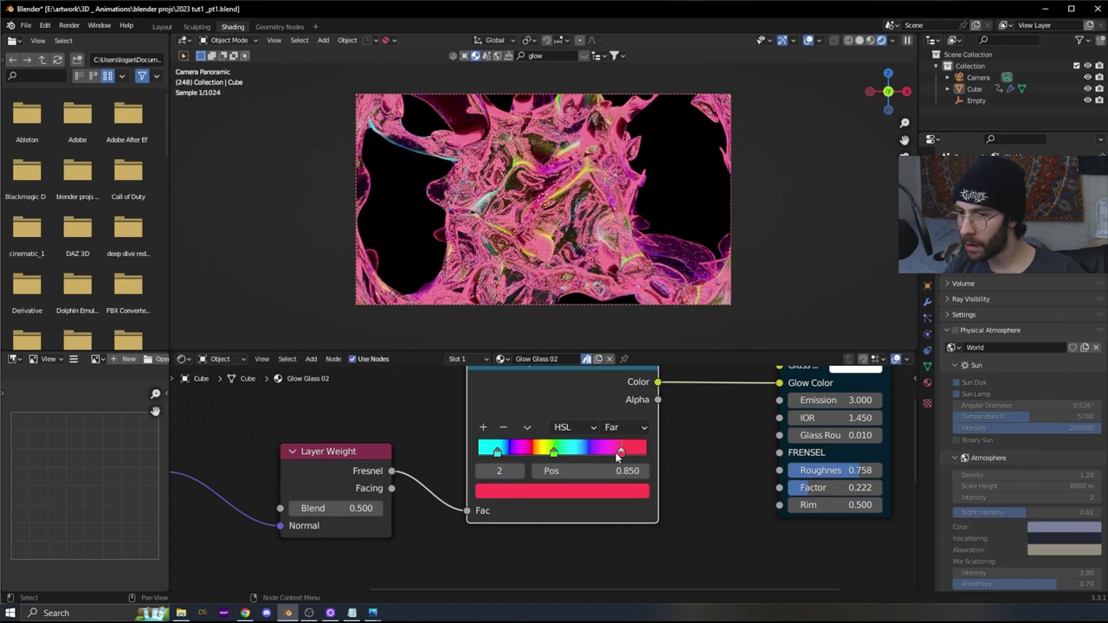
- Raise the Voronoi Texture's Scale to 23.4
ctrl+scroll(624, 455, left, 4)
scroll(622, 456, down, 2)
scroll(561, 461, up, 2)
middle_drag(247, 542, 524, 404)
middle_drag(420, 546, 459, 478)
drag(461, 529, 537, 529)
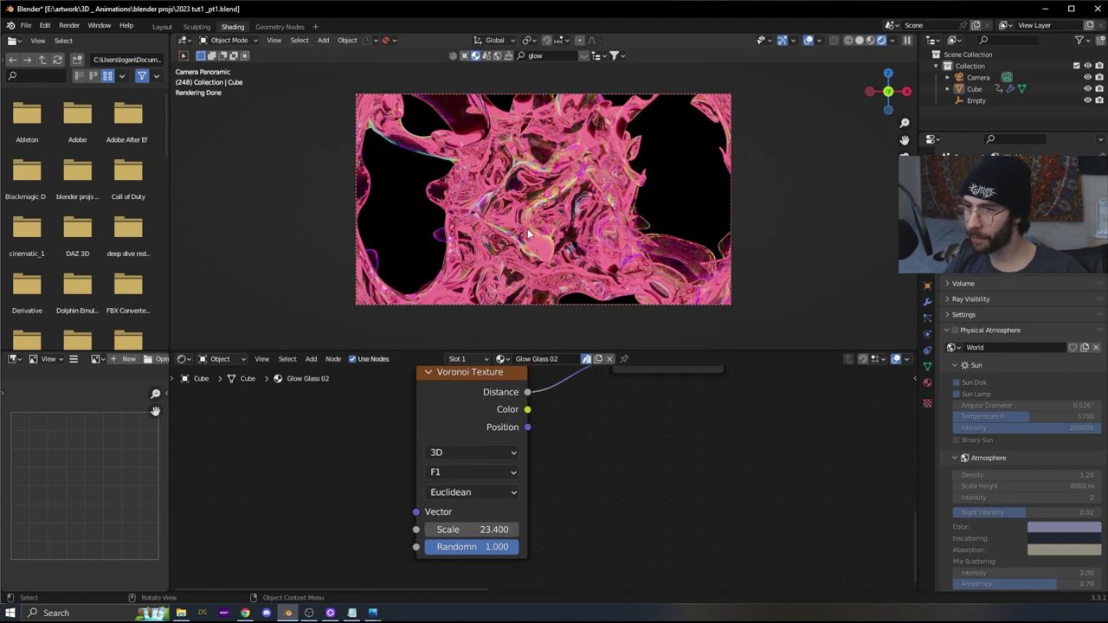
- Switch to the Layout workspace and enable Scene Lights and Scene World for its rendered viewport
scroll(394, 189, down, 1)
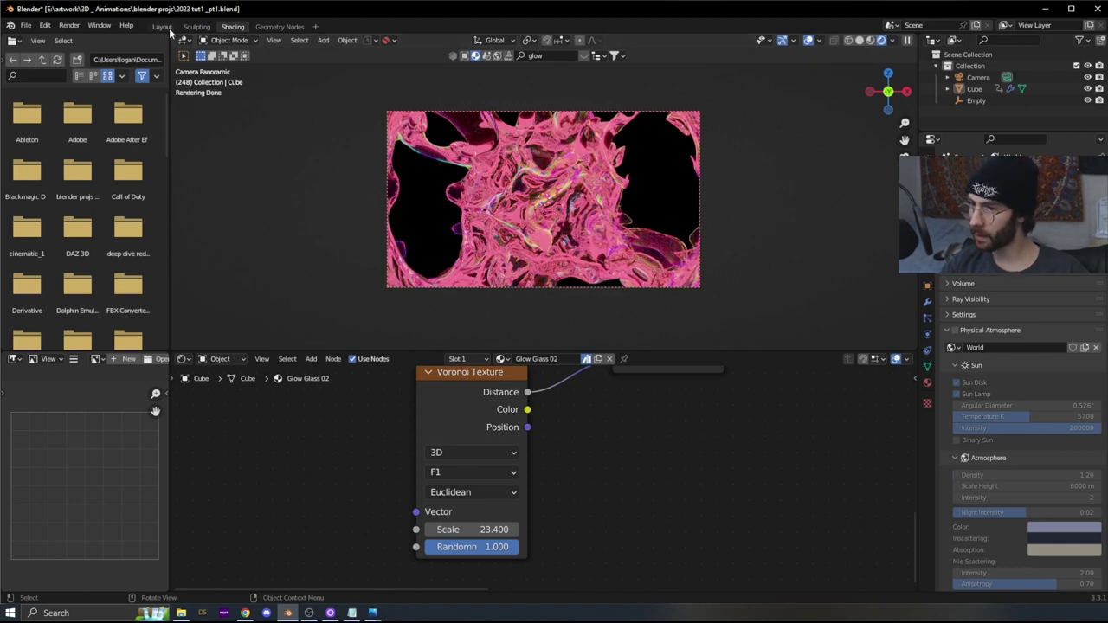
click(163, 27)
click(871, 40)
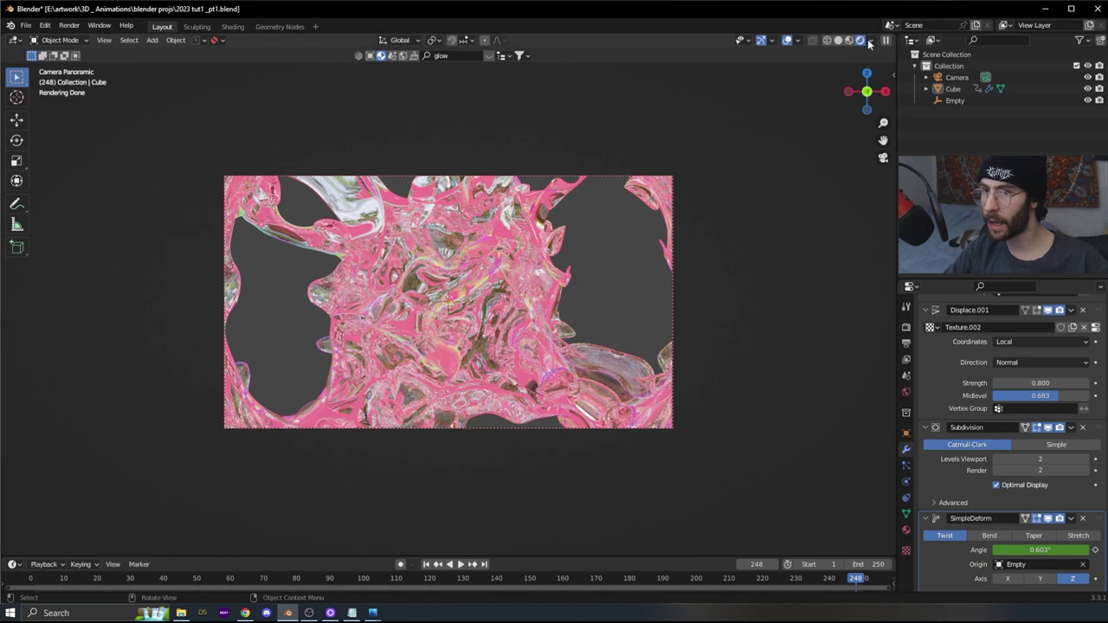
click(873, 41)
click(808, 98)
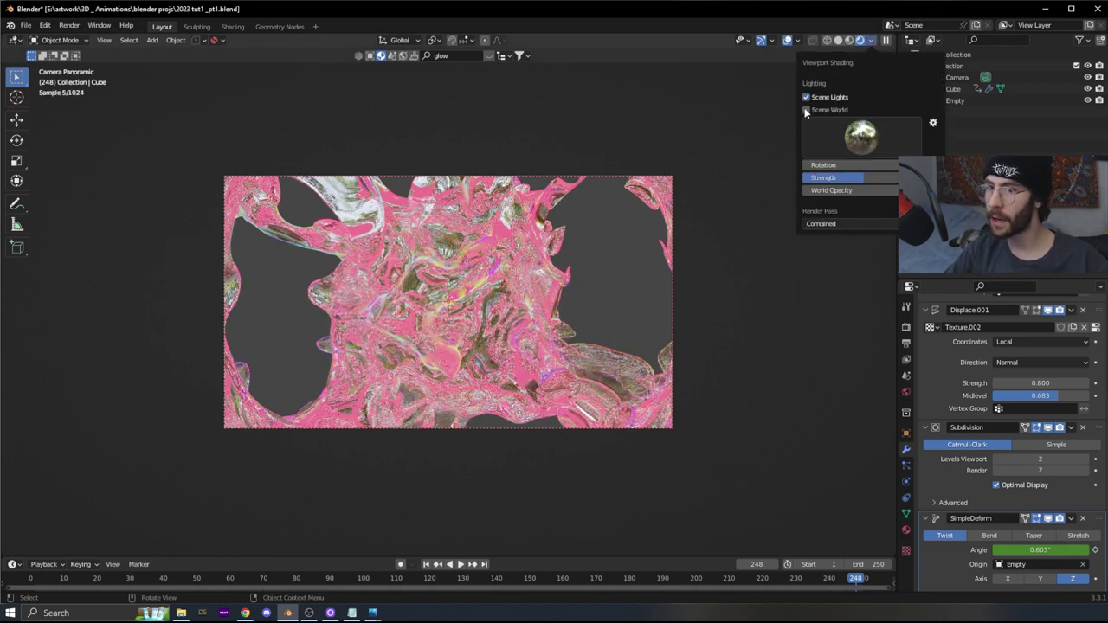
click(807, 110)
- Enlarge the timeline, preview the animation from about its midpoint, and scrub to frame 92 to check the material
scroll(593, 452, down, 6)
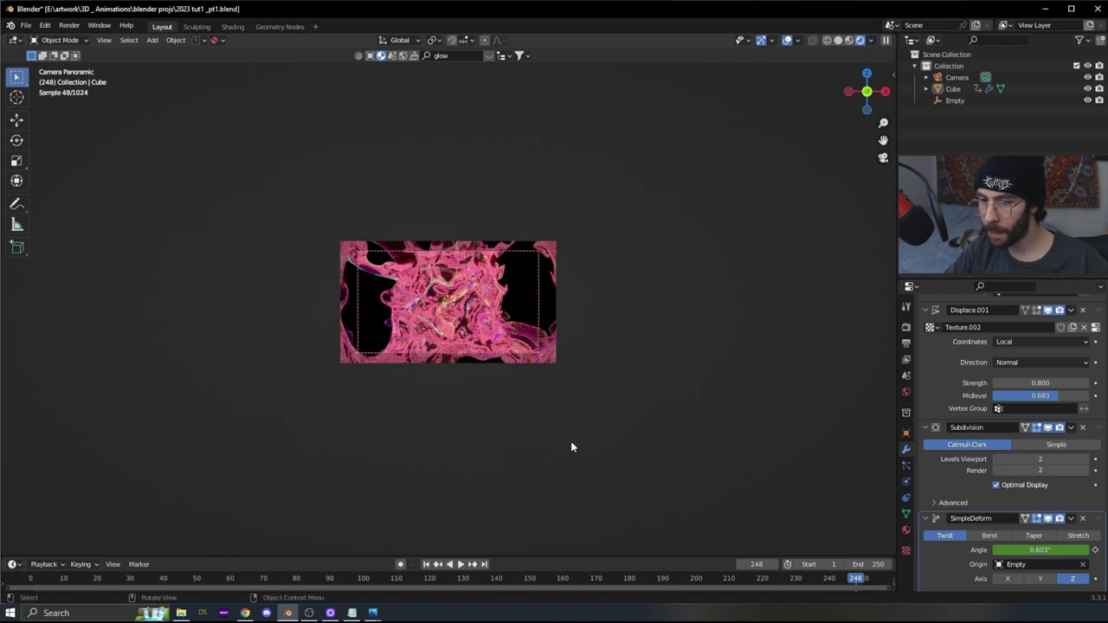
scroll(520, 554, up, 6)
drag(428, 557, 433, 525)
click(441, 551)
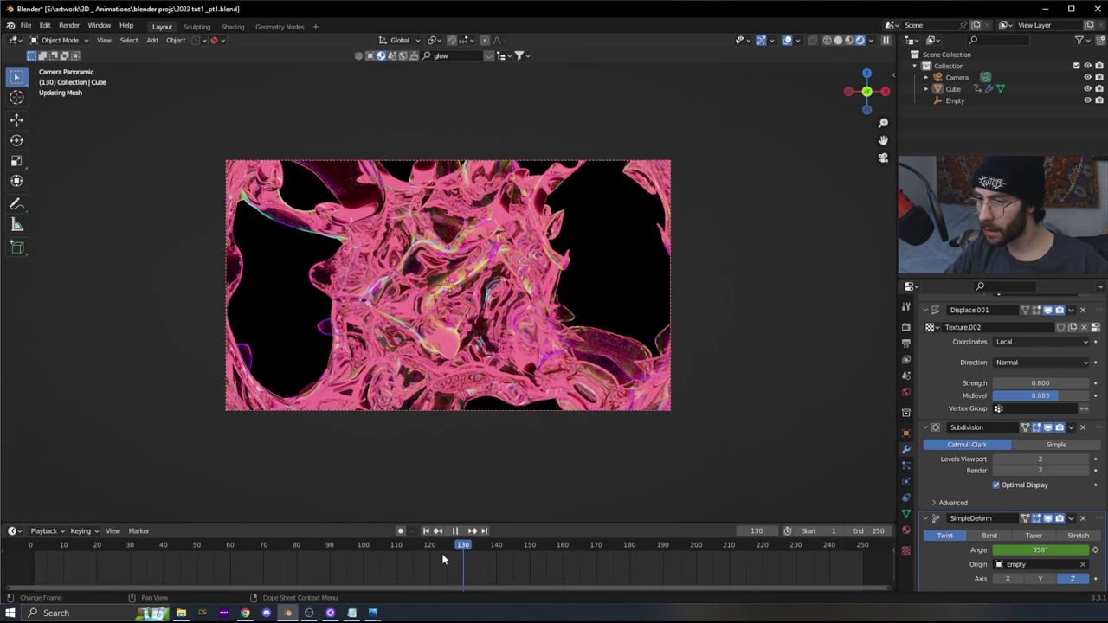
key(space)
key(space)
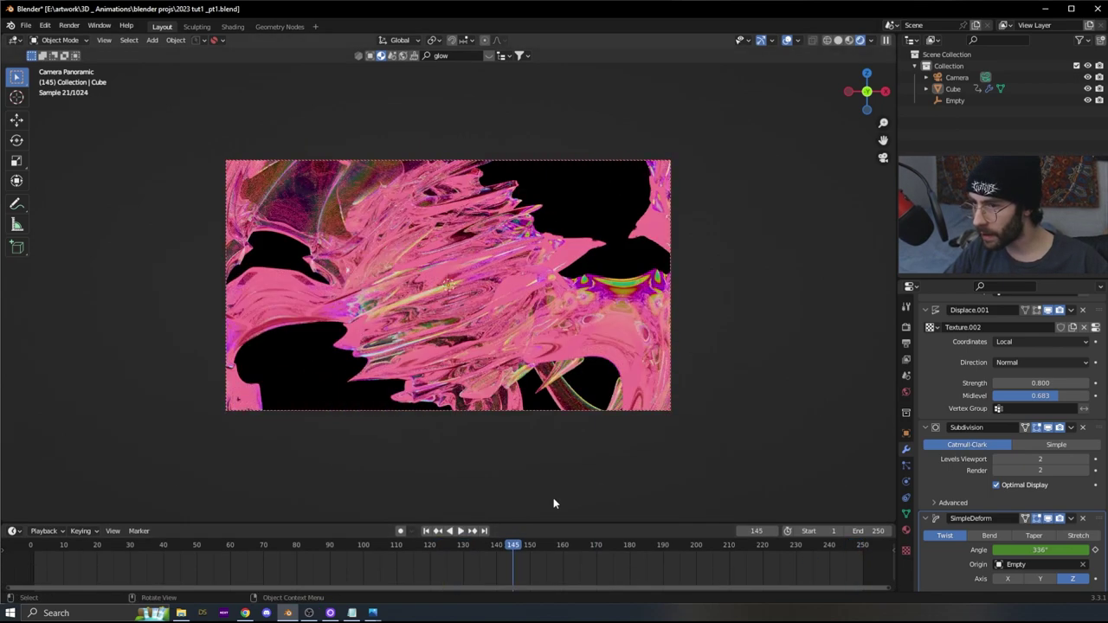
drag(456, 545, 336, 547)
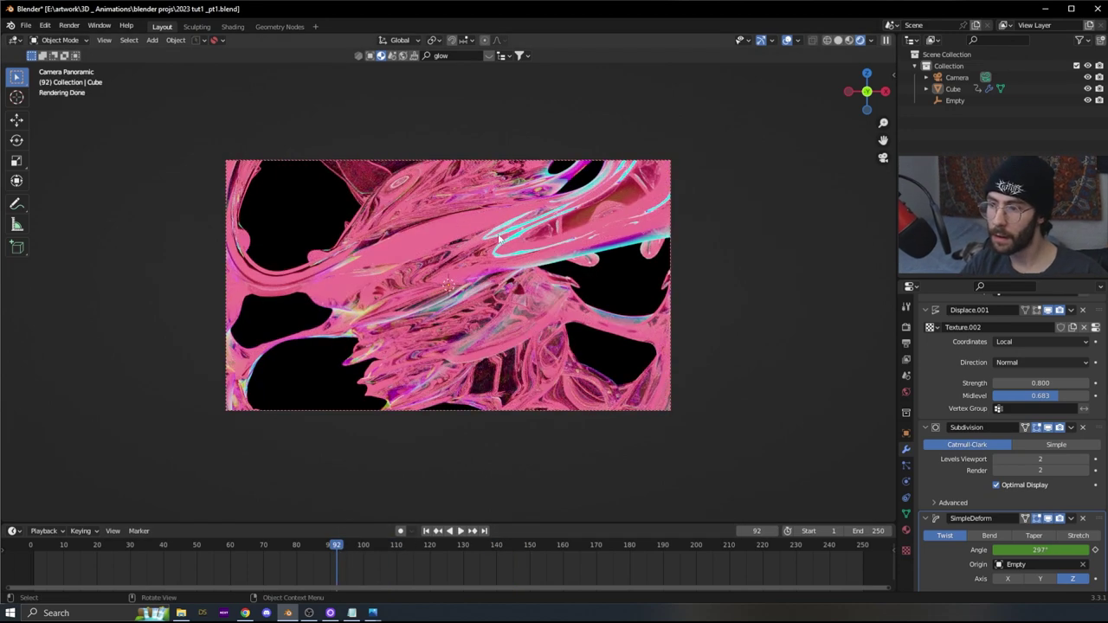
- Select the cube, return to the Shading workspace, and move the Material Output node away from the Glow Glass group
click(417, 233)
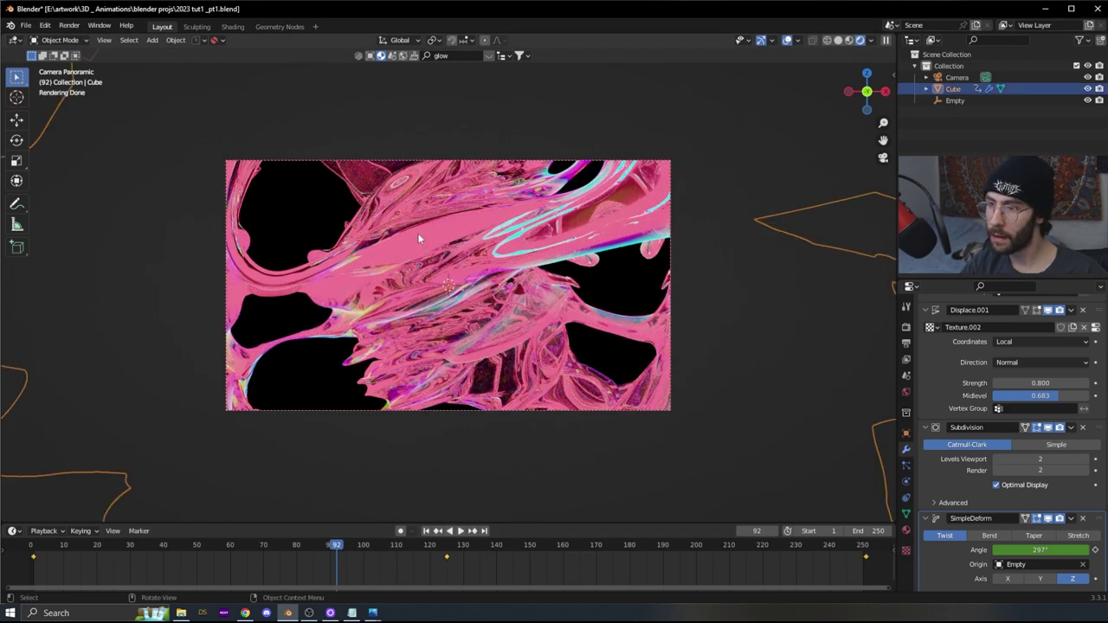
click(232, 27)
key(Home)
scroll(480, 498, up, 3)
drag(514, 460, 652, 448)
scroll(554, 515, up, 2)
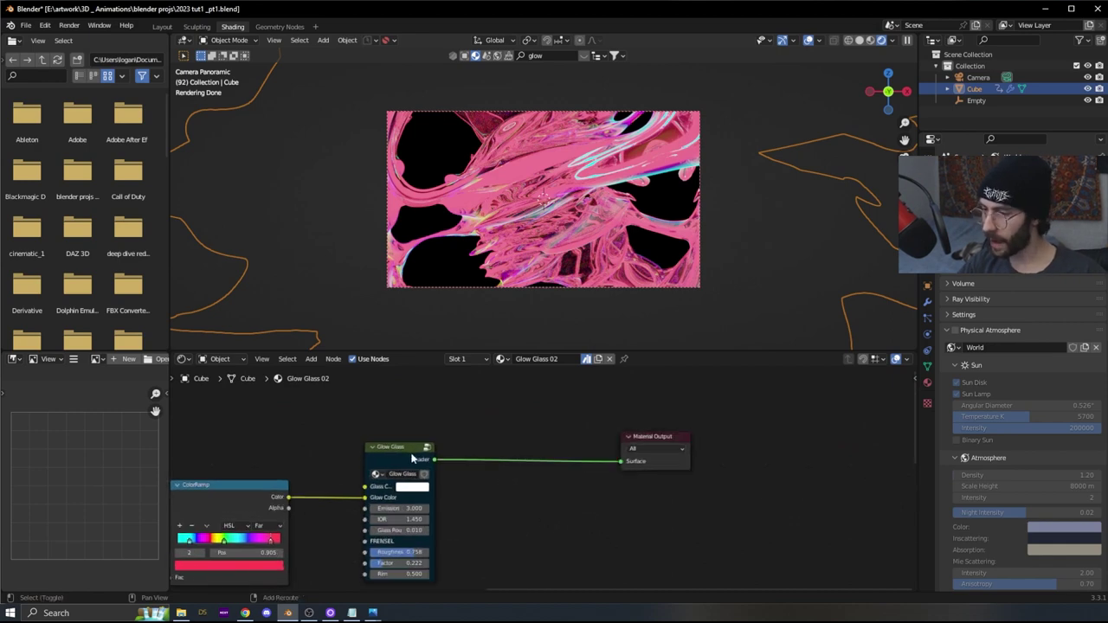
- Insert a Mix Shader node between the Glow Glass group and the Material Output
key(shift+a)
click(446, 463)
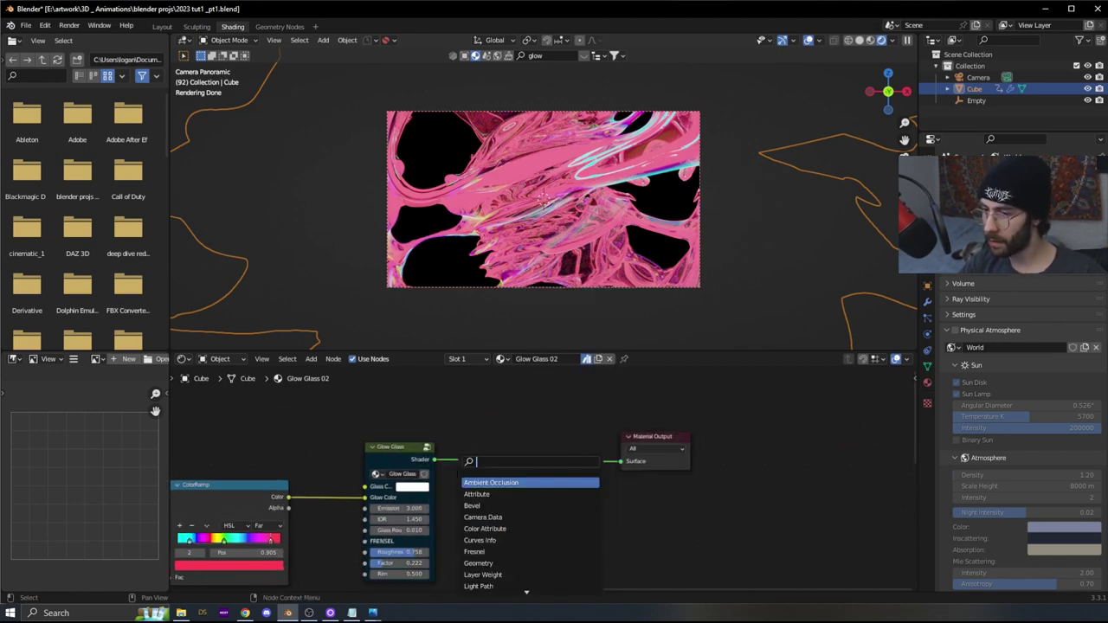
text(l)
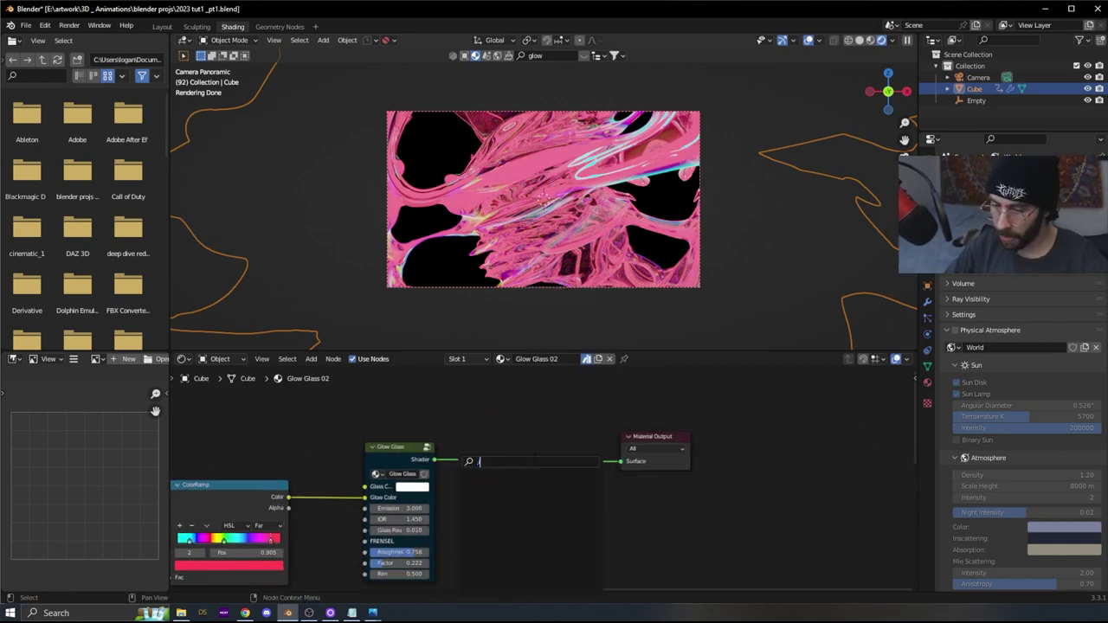
key(BackSpace)
text(mix)
click(479, 495)
click(520, 475)
- Add a Glass BSDF below the Mix Shader and connect it to the mix's second Shader input
key(shift+a)
click(512, 472)
text(glas)
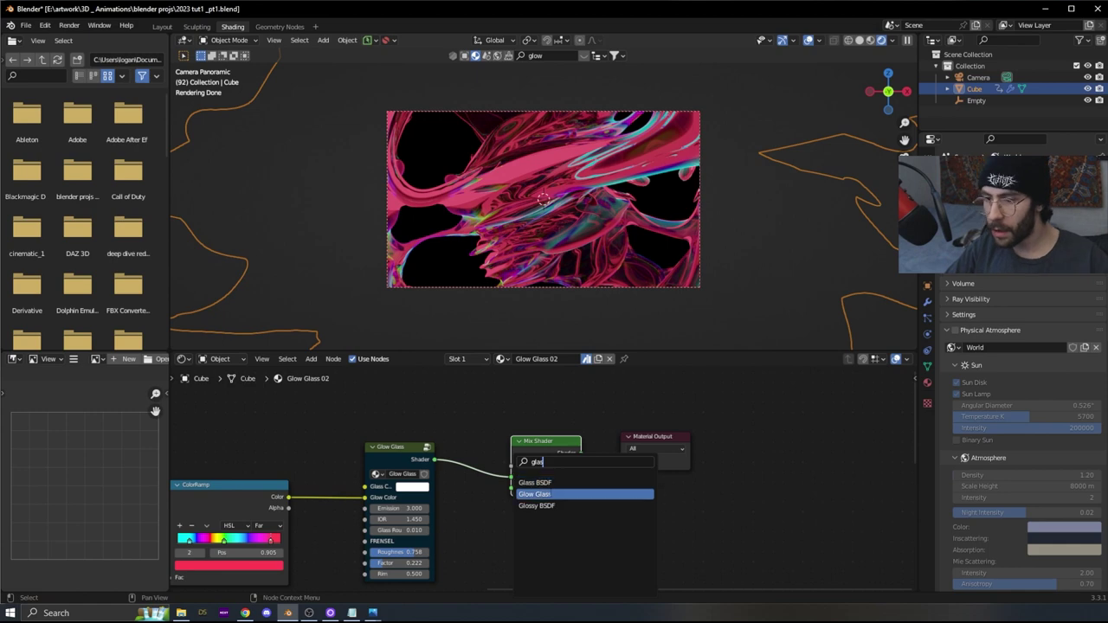
click(535, 482)
click(502, 541)
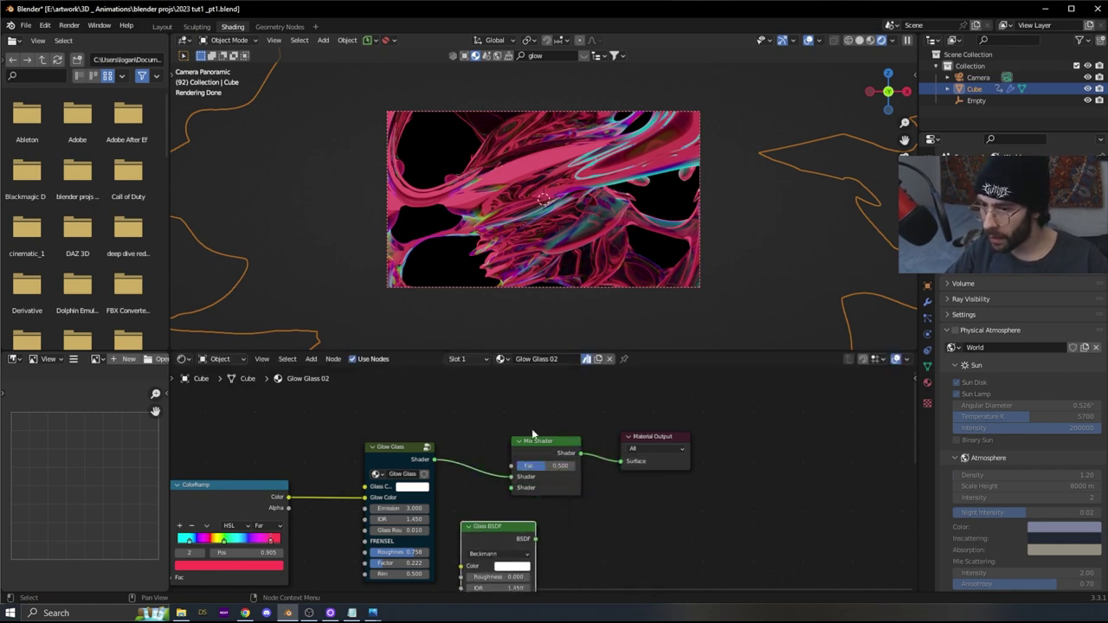
drag(547, 443, 638, 434)
drag(536, 538, 604, 480)
- Raise the Mix Shader's factor to favour the Glass BSDF over the Glow Glass group
scroll(606, 485, up, 3)
drag(682, 448, 713, 449)
middle_drag(548, 576, 548, 490)
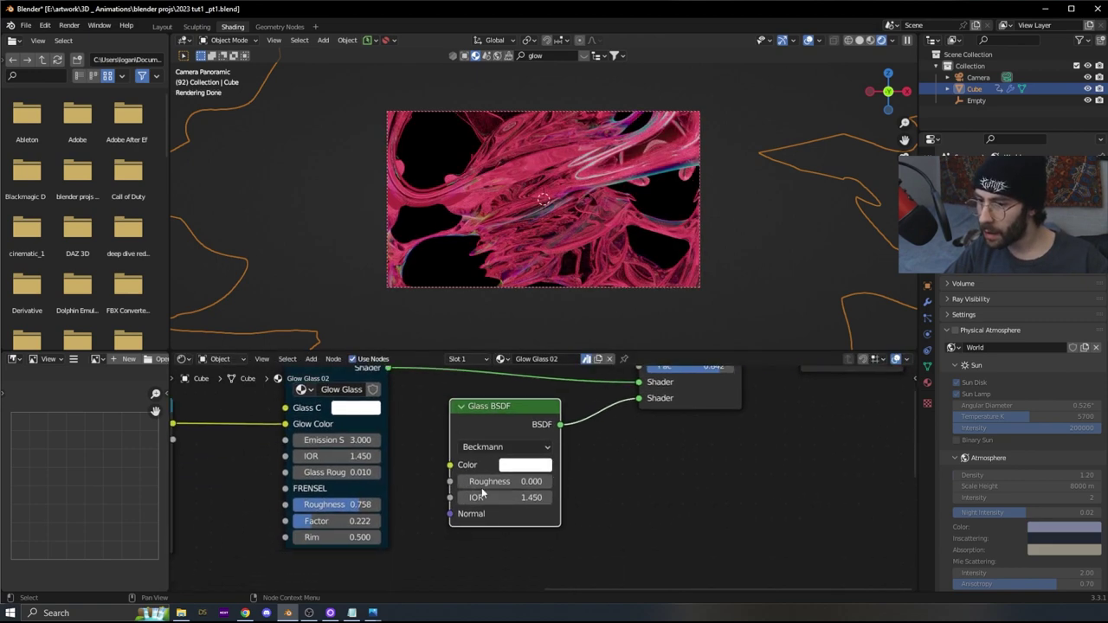
- Set the Glow Glass group's Fresnel roughness to 0.675 and its emission strength to 4.0
middle_drag(419, 509, 491, 456)
click(1020, 384)
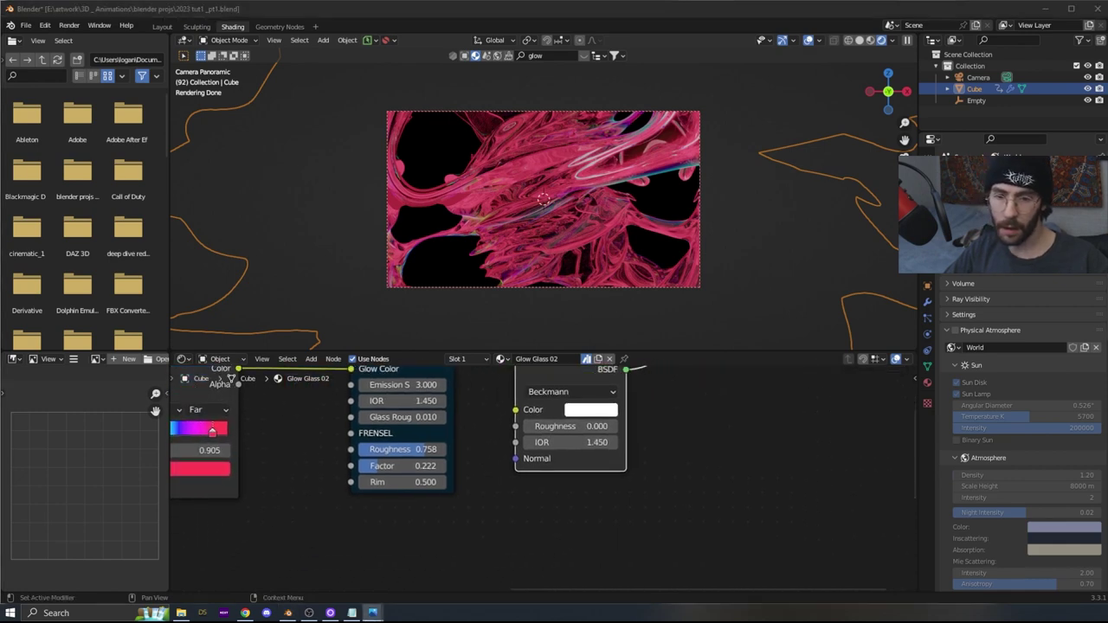
middle_drag(542, 522, 613, 570)
mouse_move(476, 497)
mouse_down()
mouse_move(437, 497)
mouse_move(491, 497)
mouse_up()
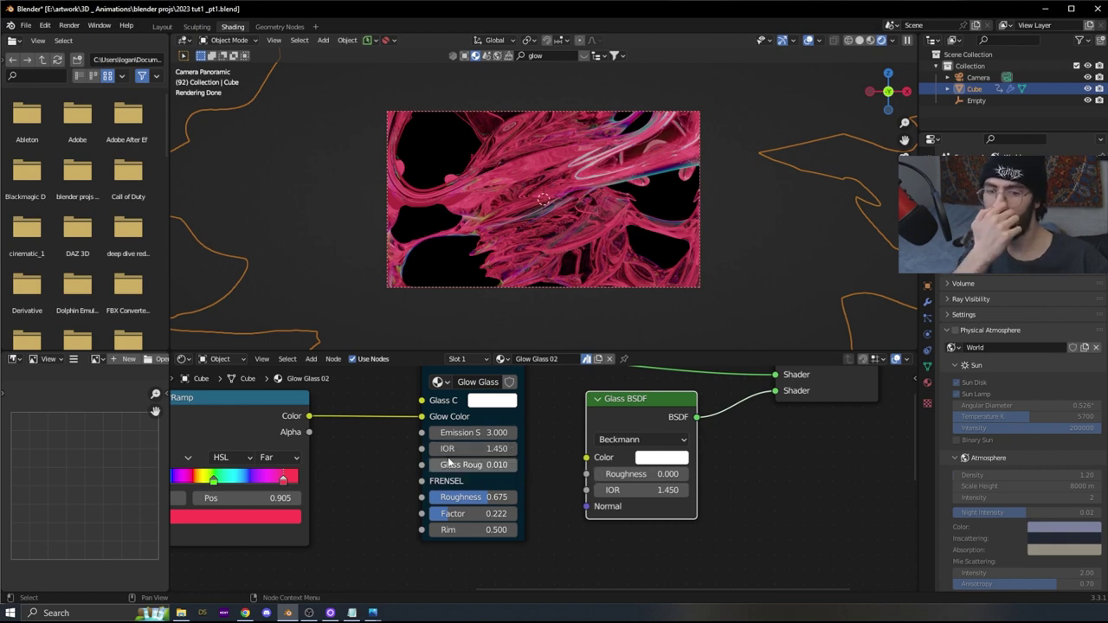
mouse_move(485, 433)
mouse_down()
mouse_move(537, 433)
mouse_move(500, 433)
mouse_up()
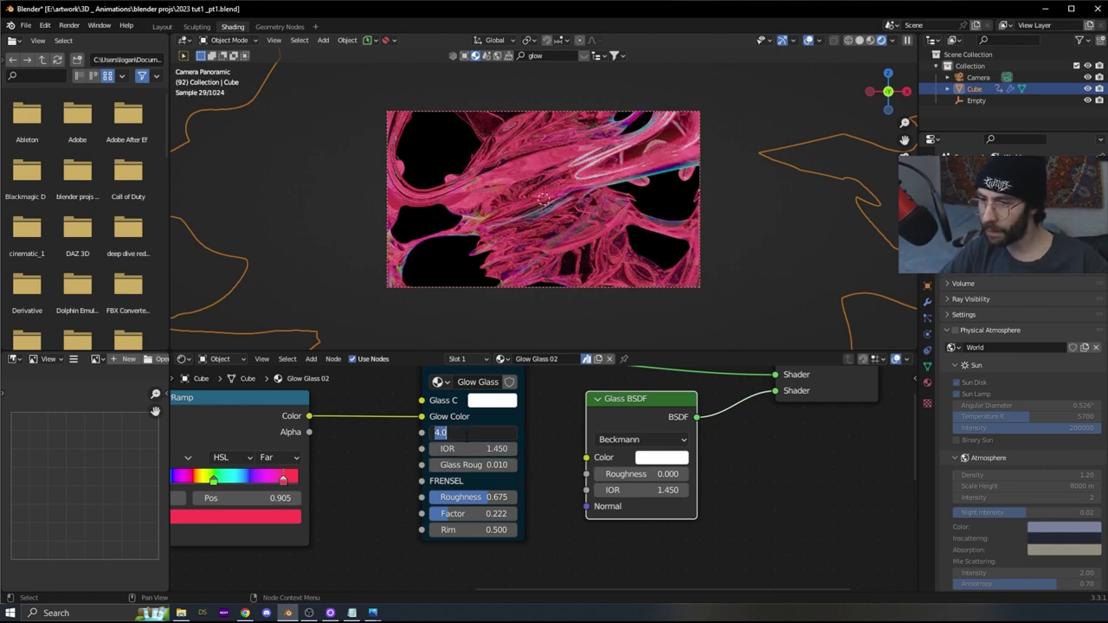
key(Home)
- Change the ColorRamp's colour stop at position 0.905 to a light purple
middle_drag(377, 495, 539, 463)
click(437, 490)
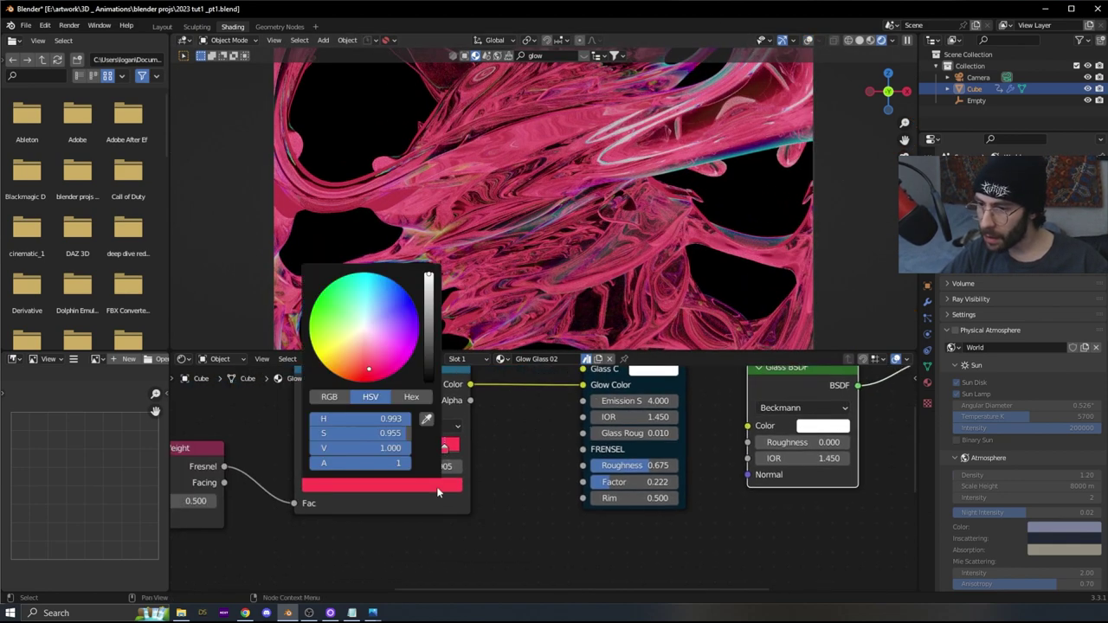
drag(374, 353, 391, 319)
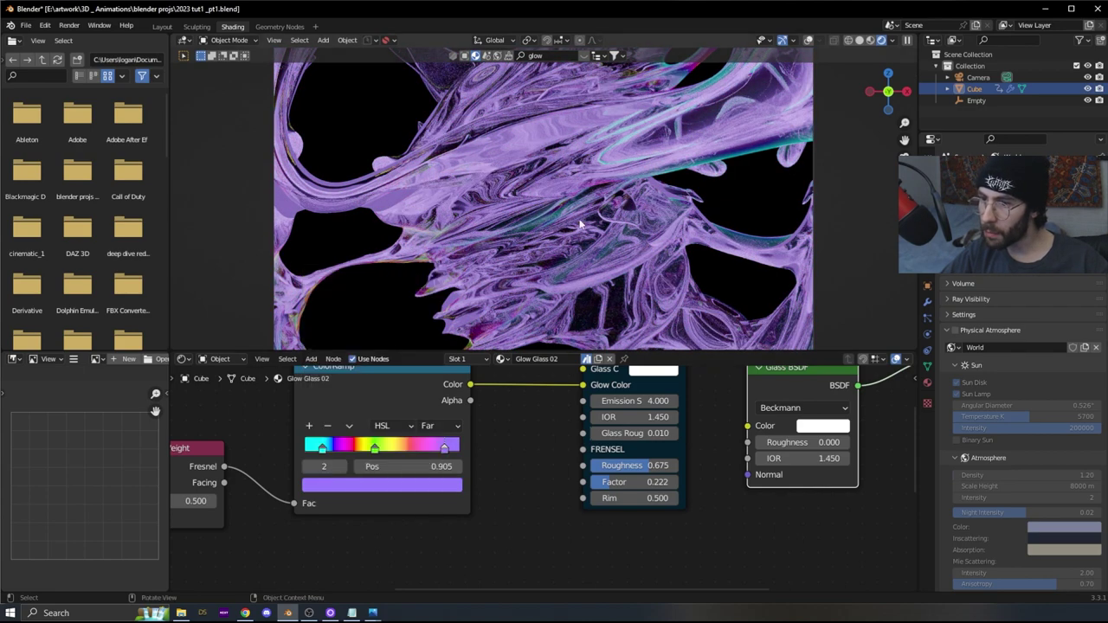
scroll(503, 192, down, 3)
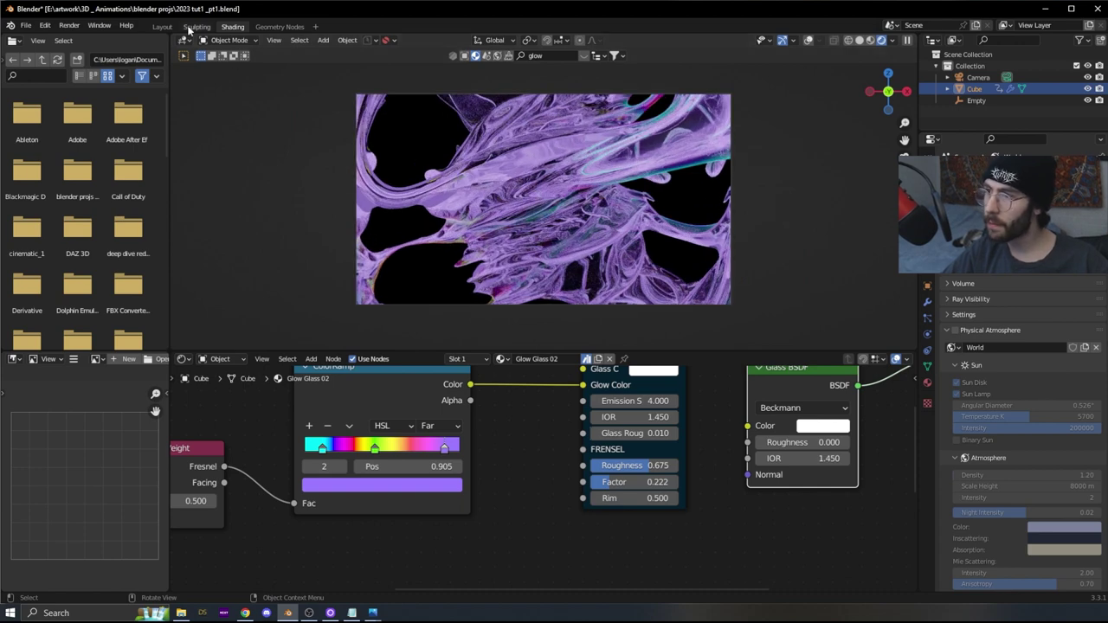
- Move the animation to frame 61 in the Layout workspace and inspect the purple glass material there and in the Shading workspace
click(162, 26)
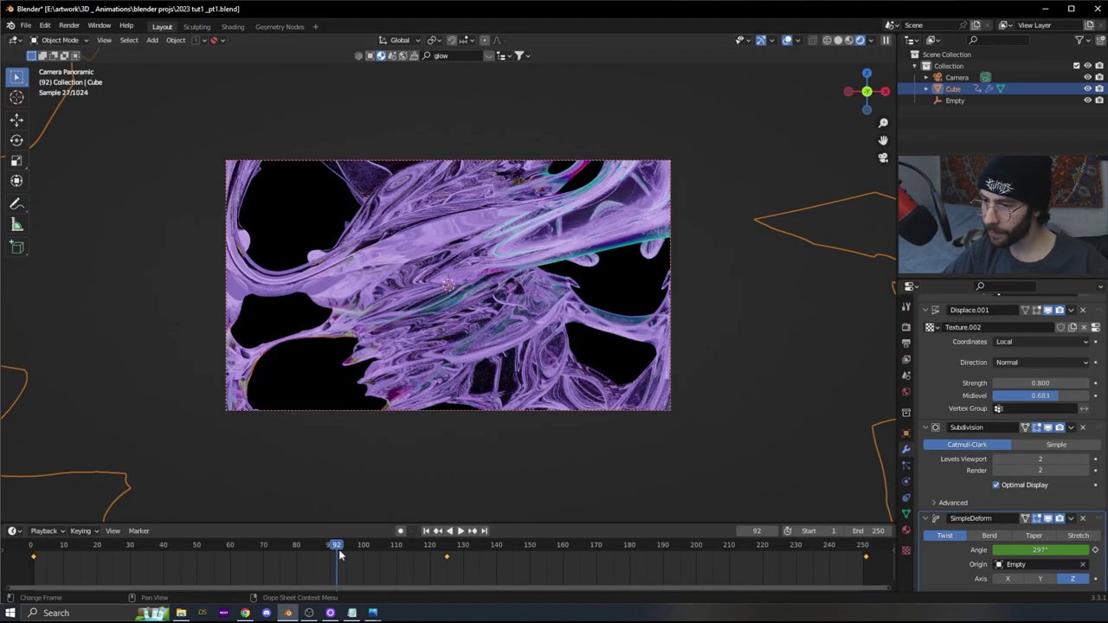
click(529, 562)
click(234, 545)
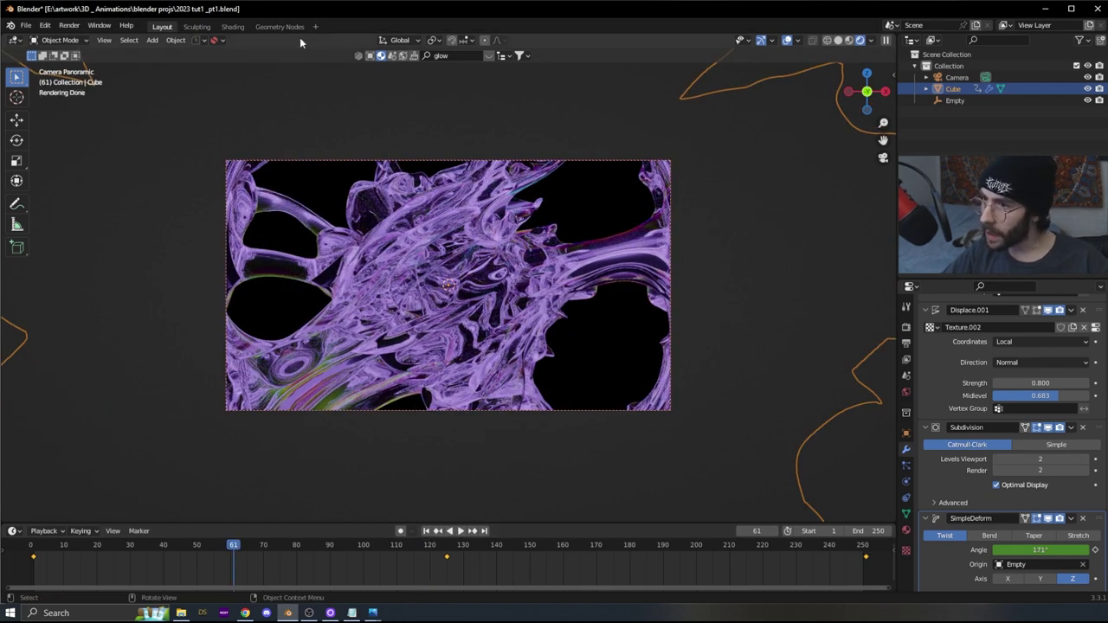
click(232, 26)
scroll(459, 433, down, 6)
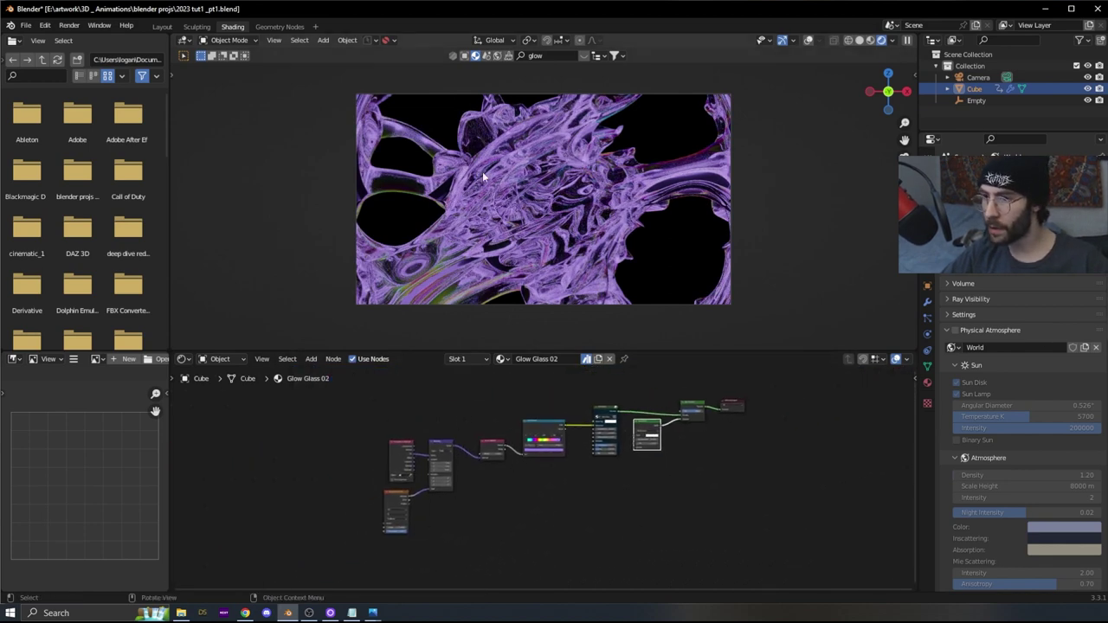
scroll(550, 192, up, 3)
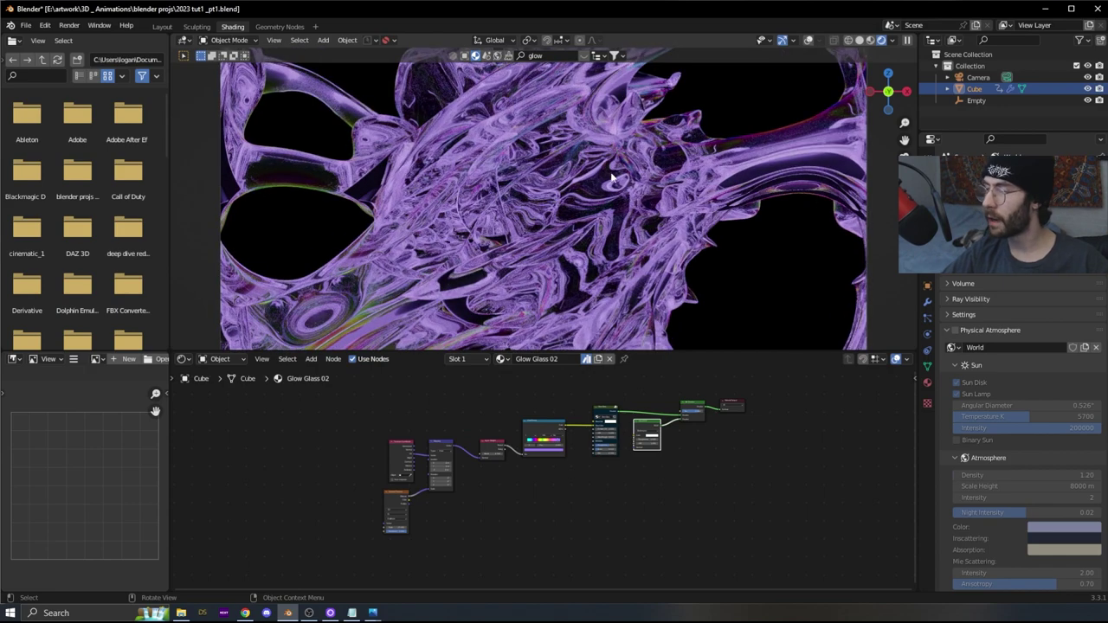
scroll(609, 176, down, 2)
- Return to the Layout workspace with solid viewport shading and set the render output folder to "fisheye rgb warp" on the Desktop
click(161, 26)
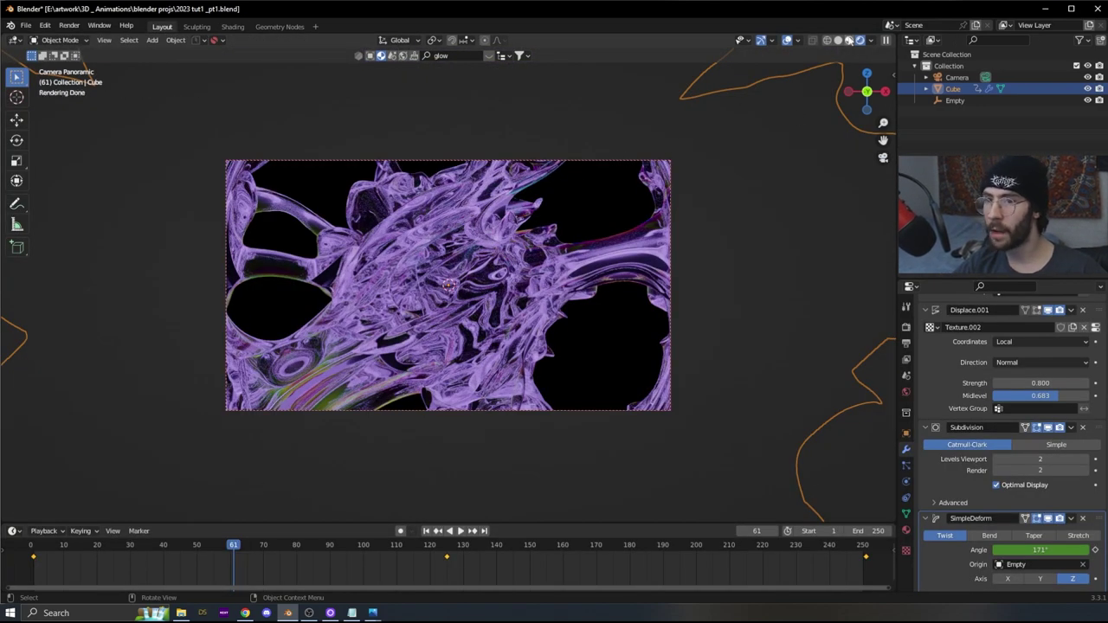
click(838, 41)
click(906, 344)
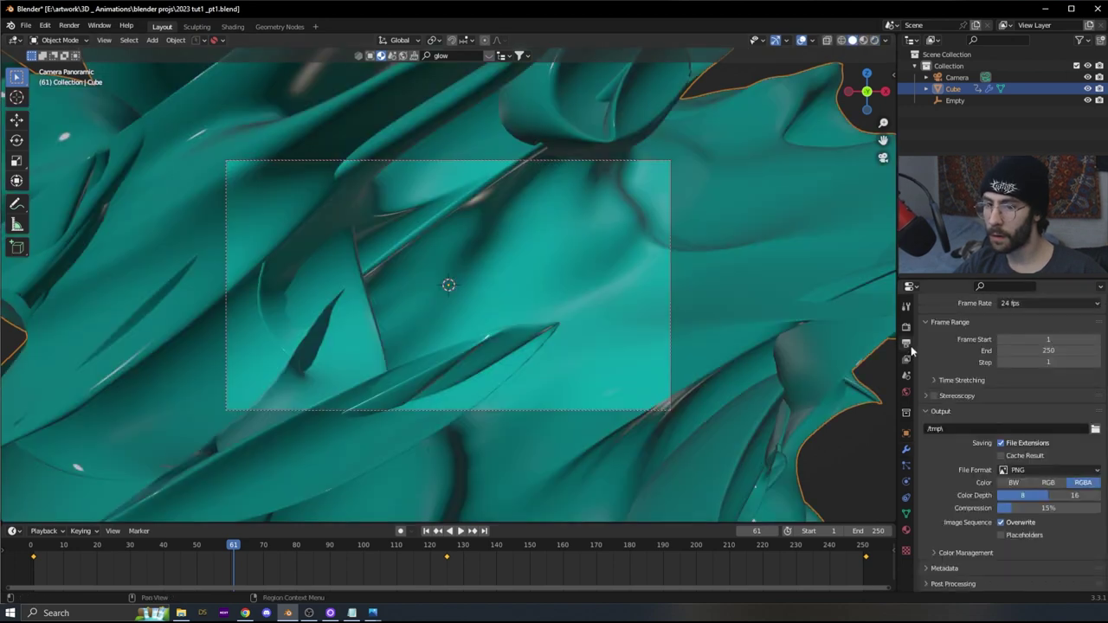
click(1095, 429)
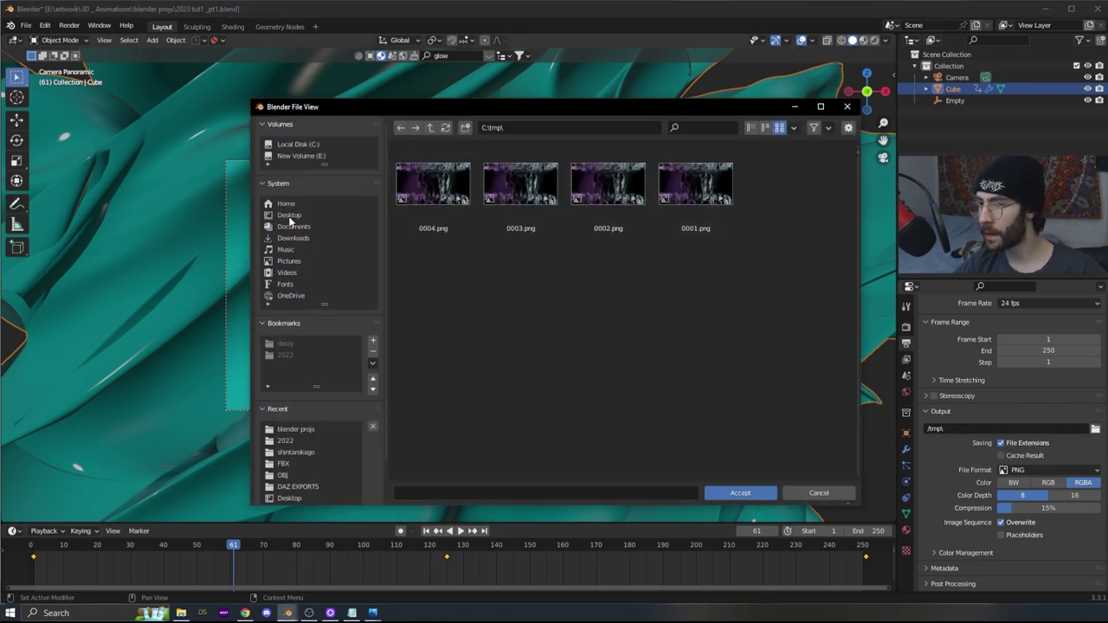
click(289, 216)
click(448, 193)
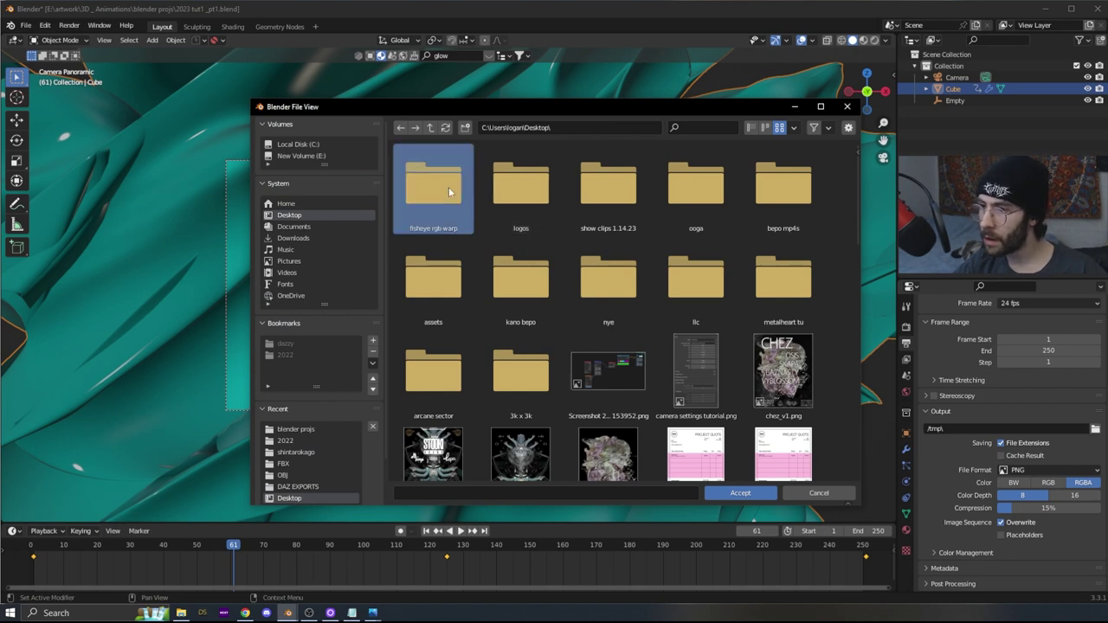
double_click(449, 193)
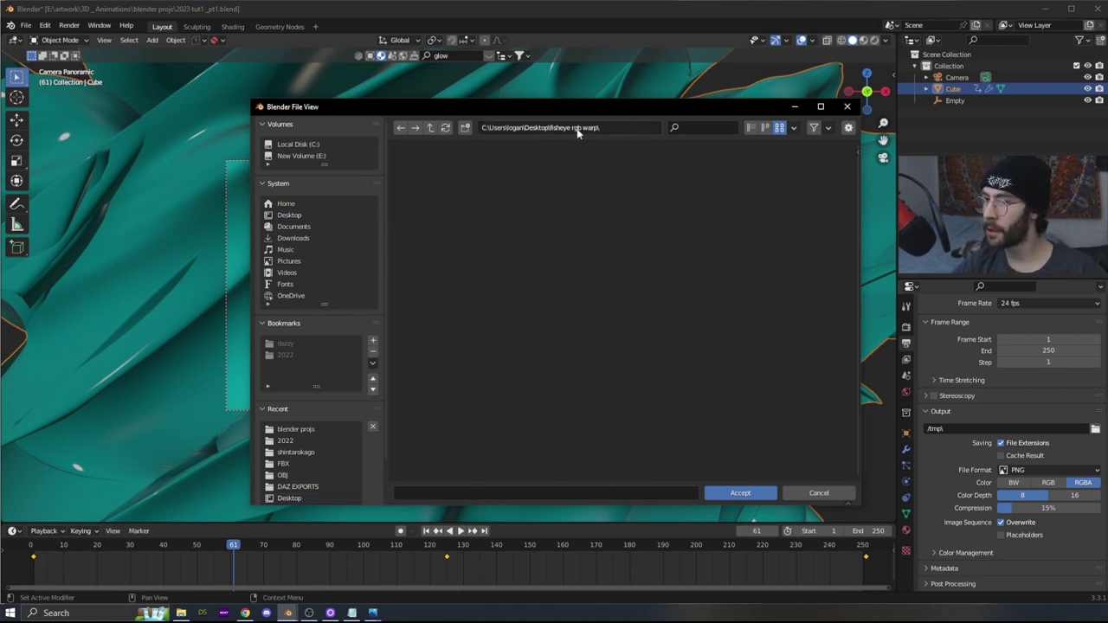
click(761, 494)
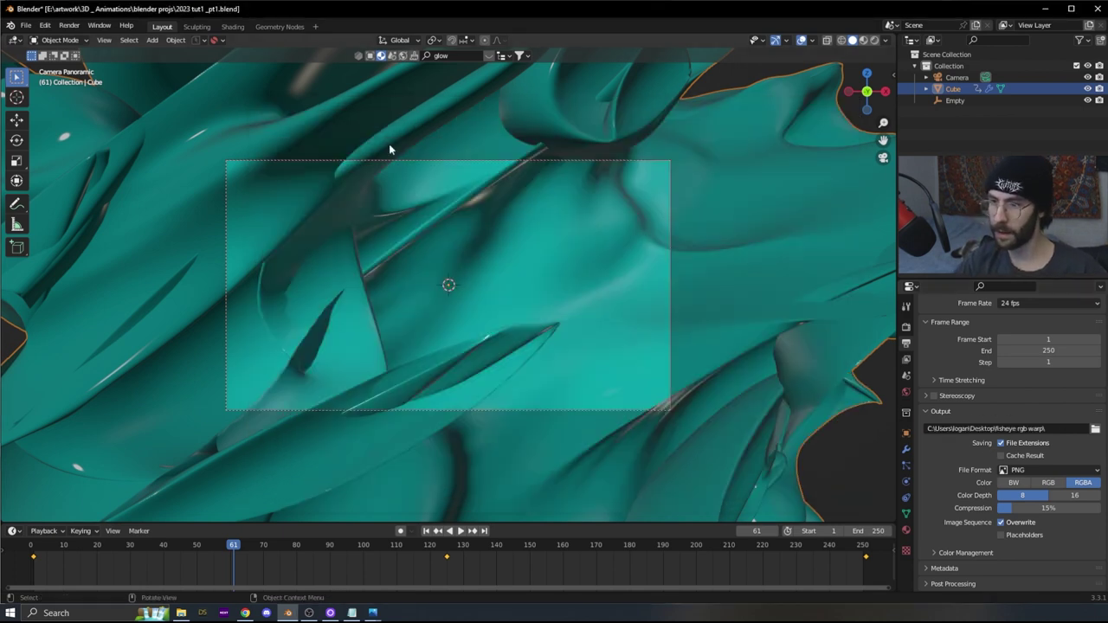
- Limit the final render's sampling time to 60 seconds per frame
click(907, 360)
click(907, 344)
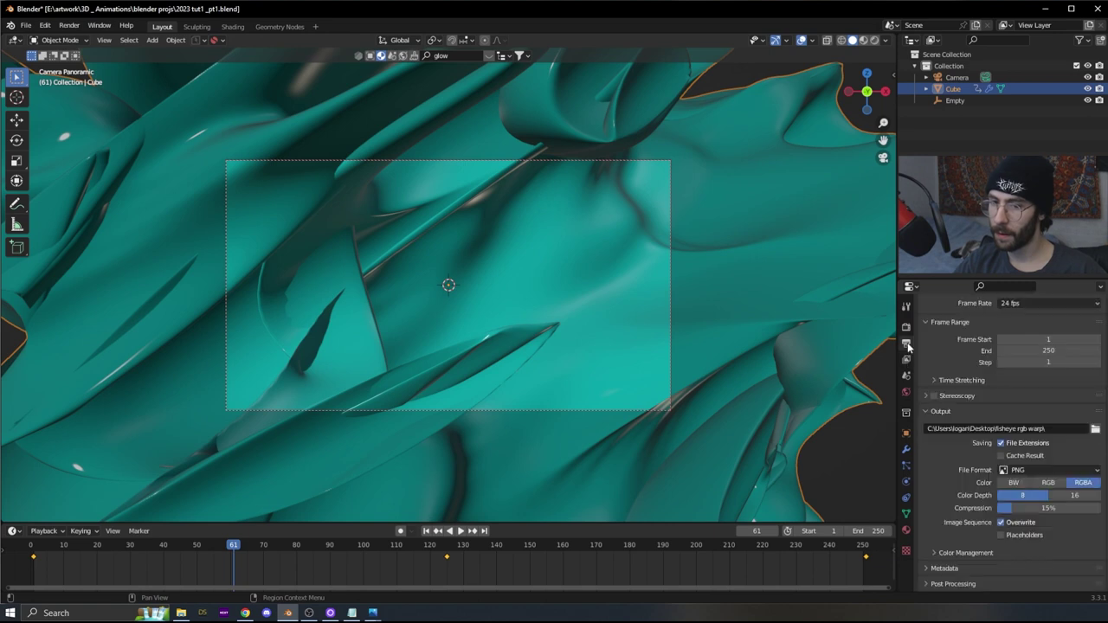
click(907, 327)
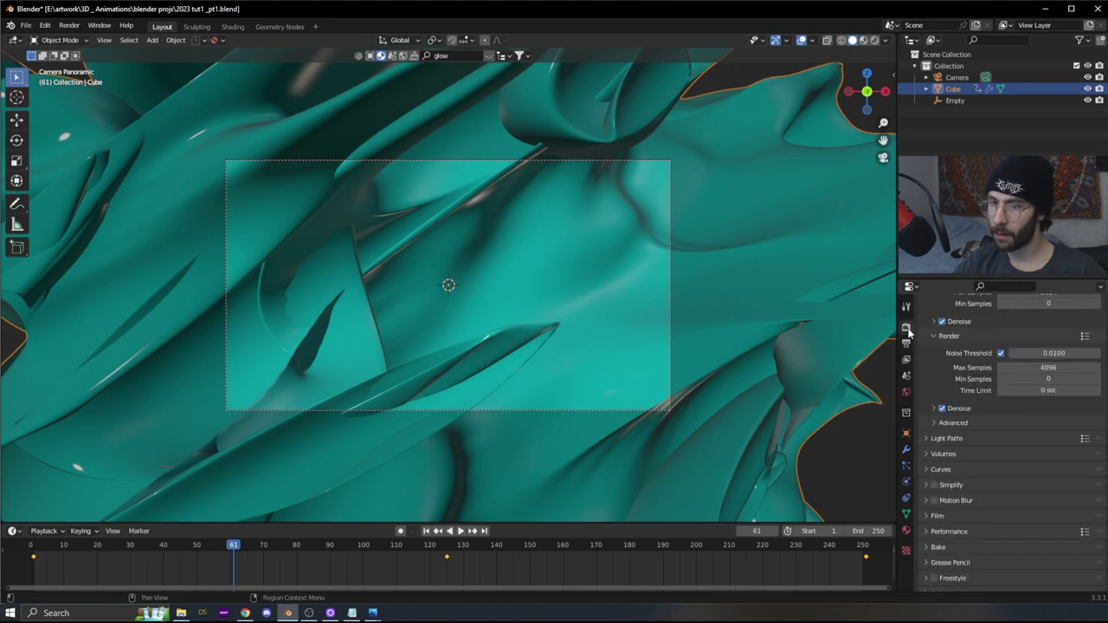
click(1024, 390)
text(60)
key(Return)
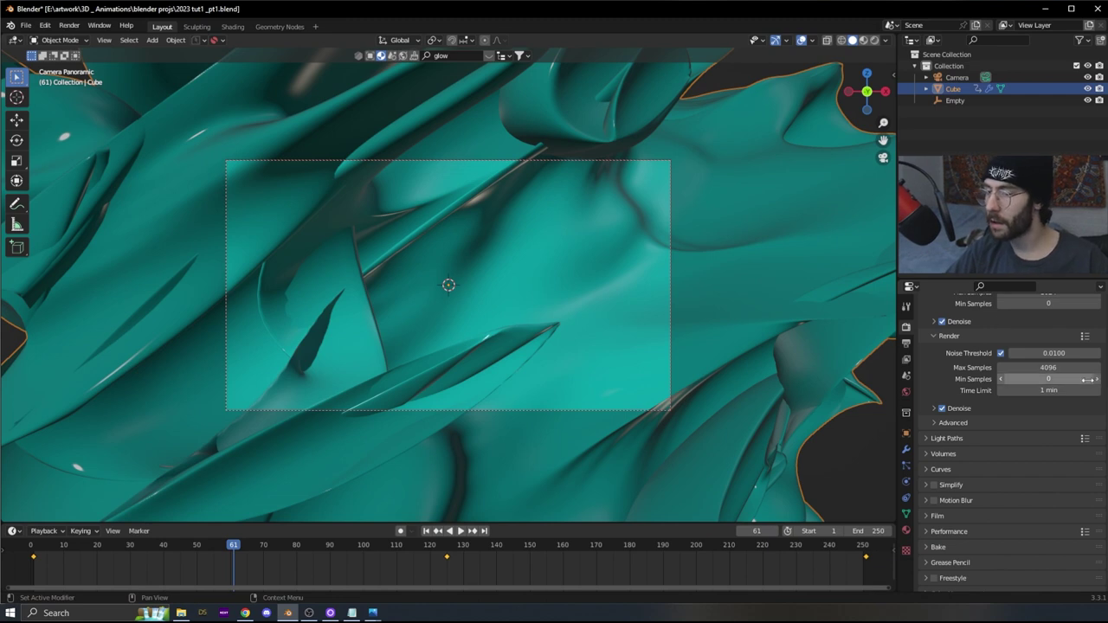
- Return the timeline to frame 1 and start rendering the animation
click(425, 532)
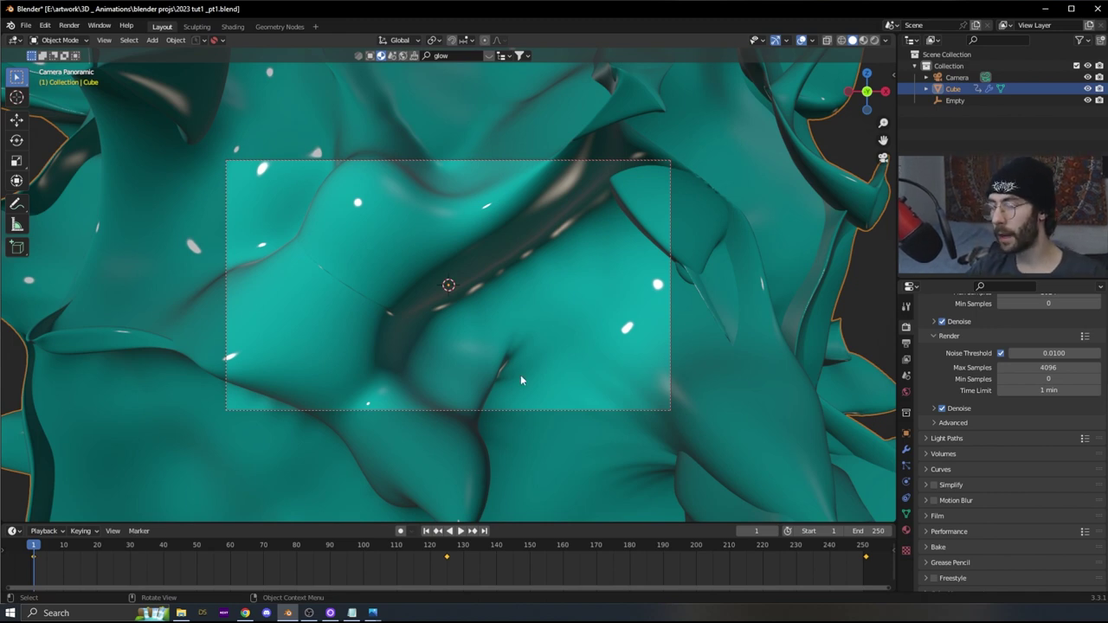
drag(1048, 391, 1036, 404)
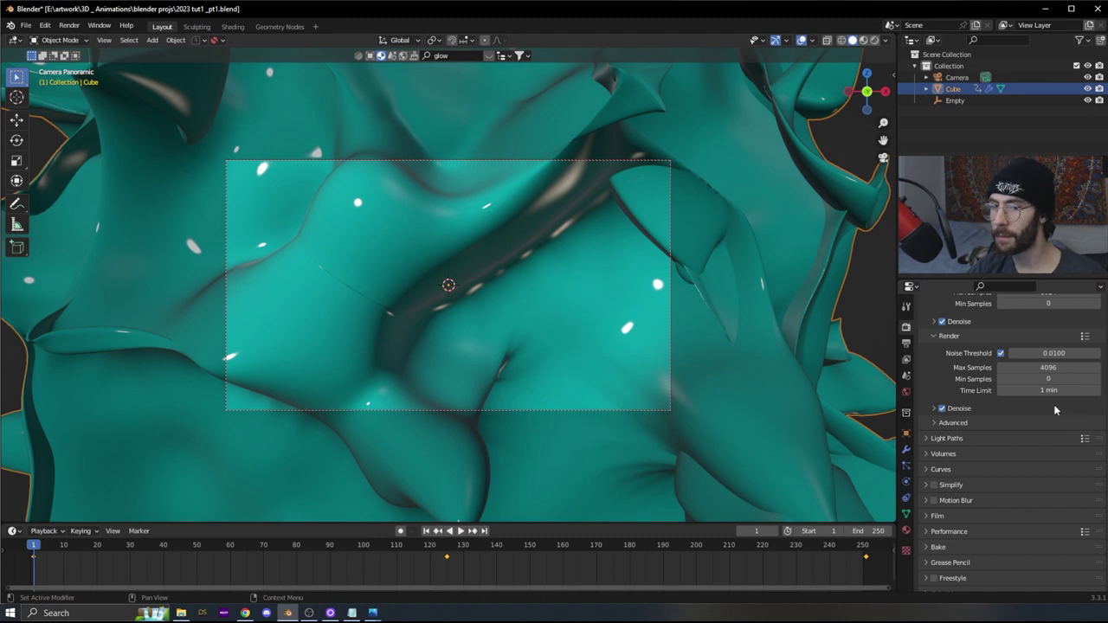
scroll(1052, 399, up, 5)
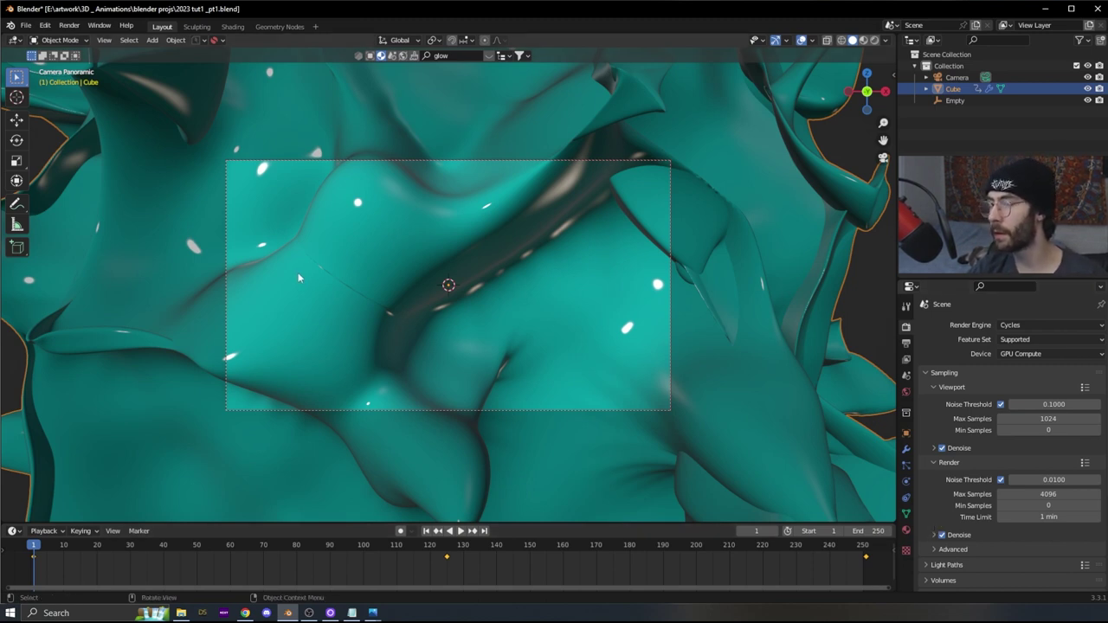
click(69, 25)
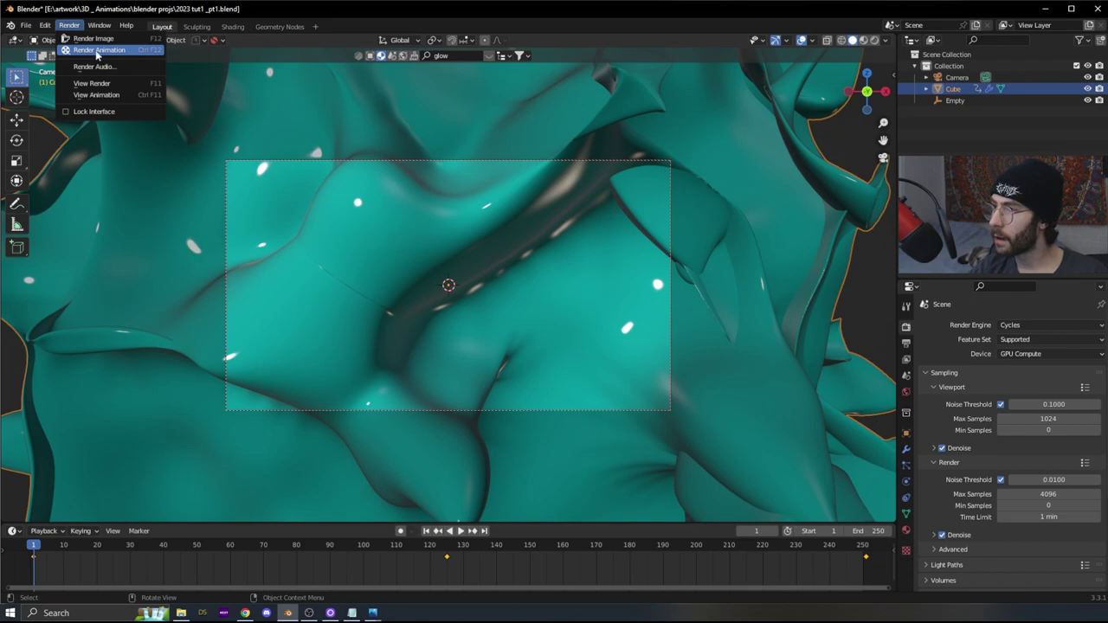
click(97, 52)
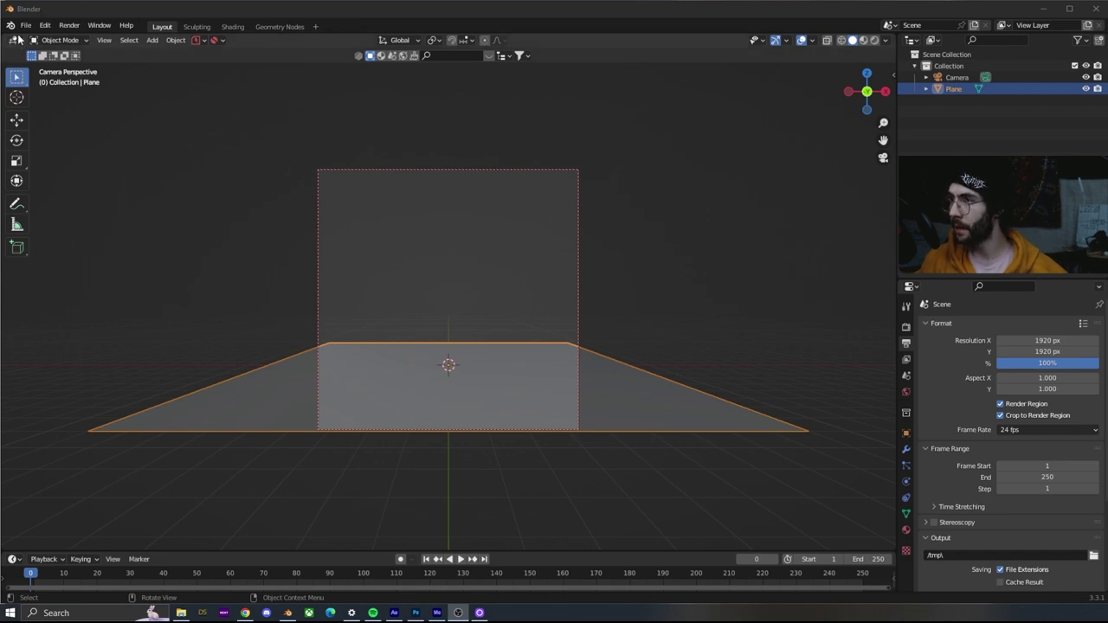
- Switch the 3D viewport to the Video Sequencer and add every PNG from the Desktop's "fisheye rgb warp" folder as an image strip
click(17, 41)
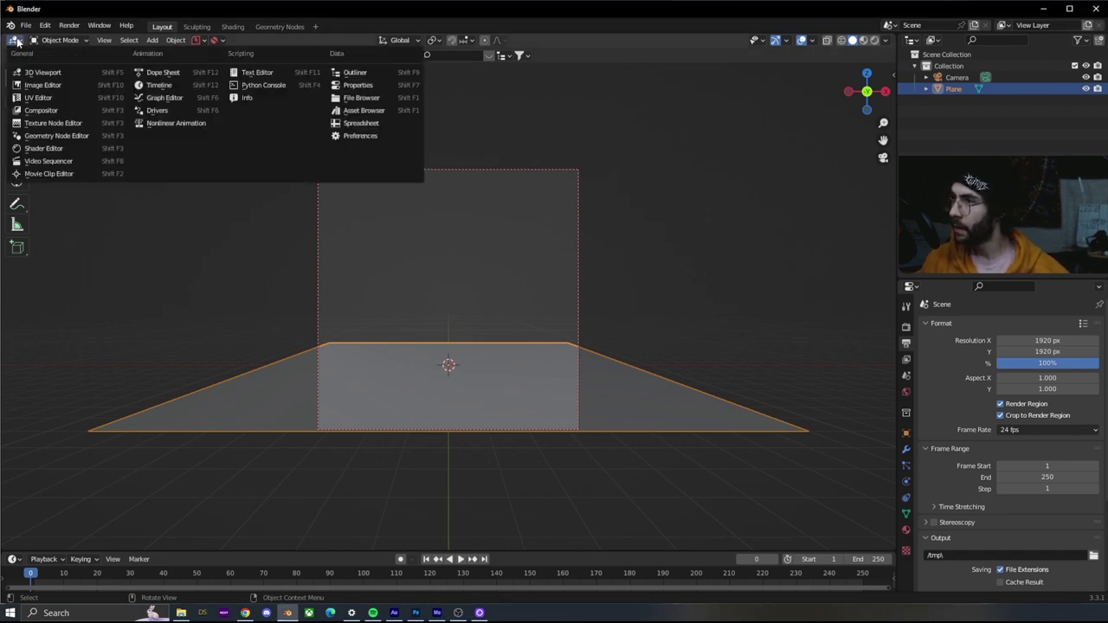
click(49, 161)
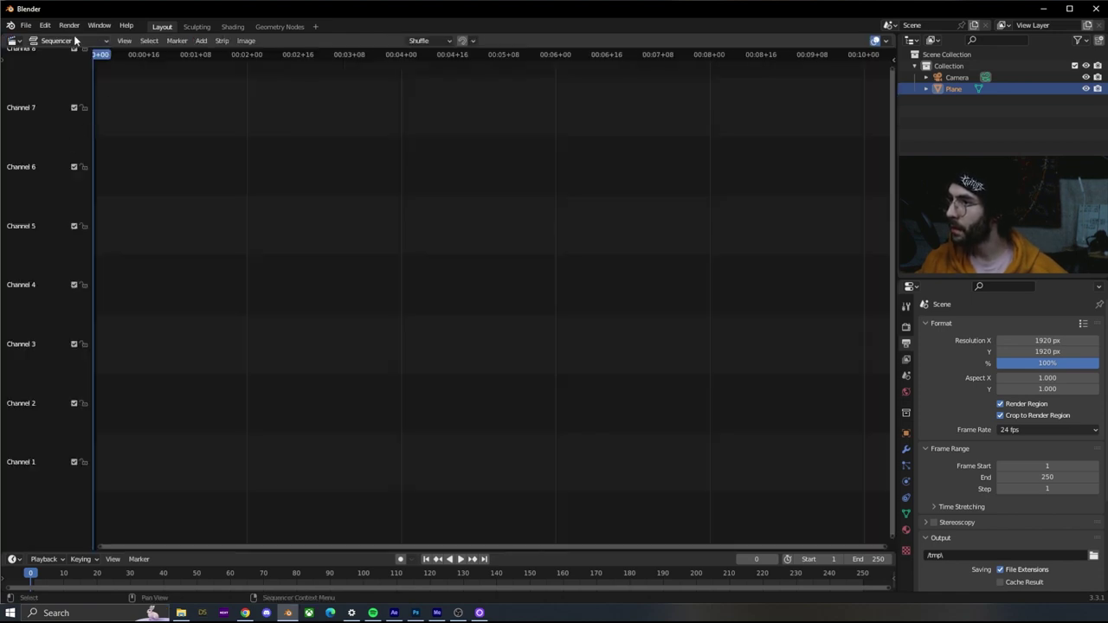
click(201, 41)
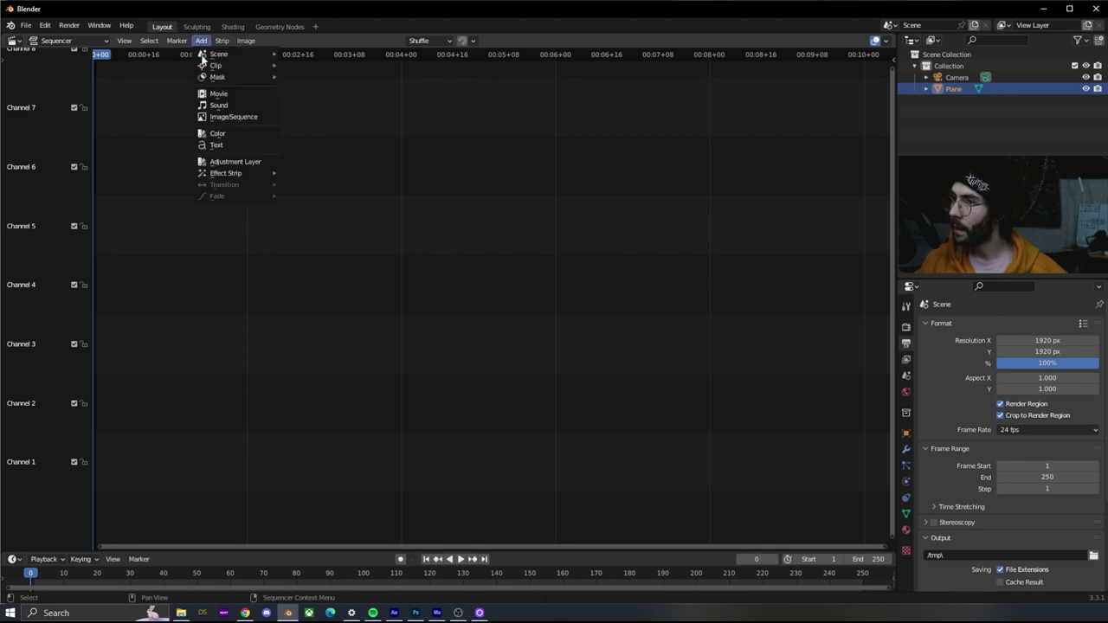
click(228, 120)
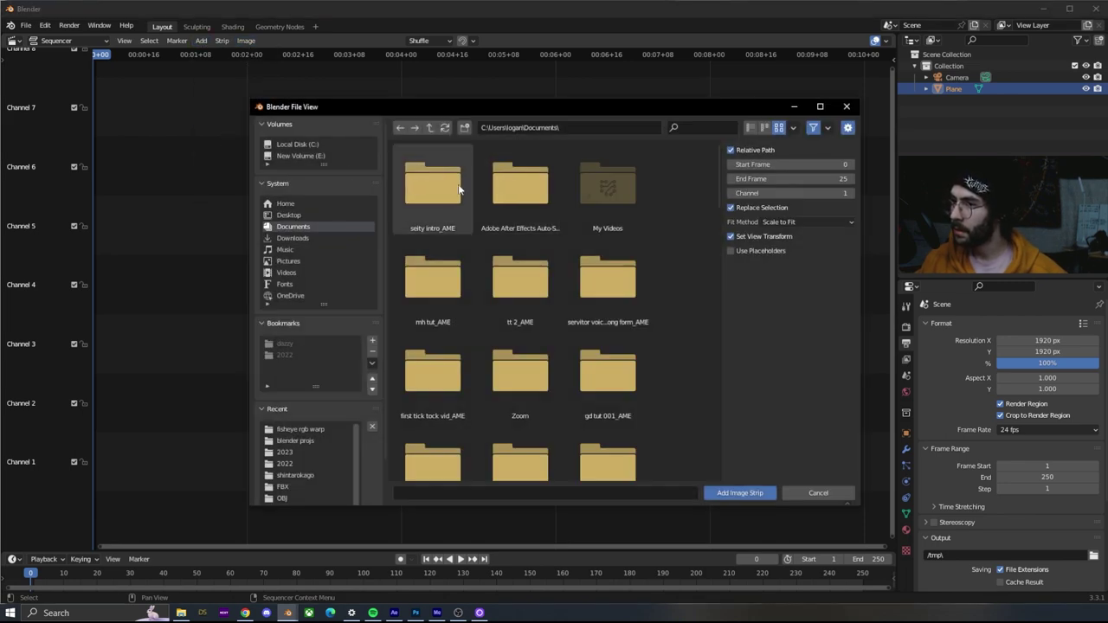
click(291, 216)
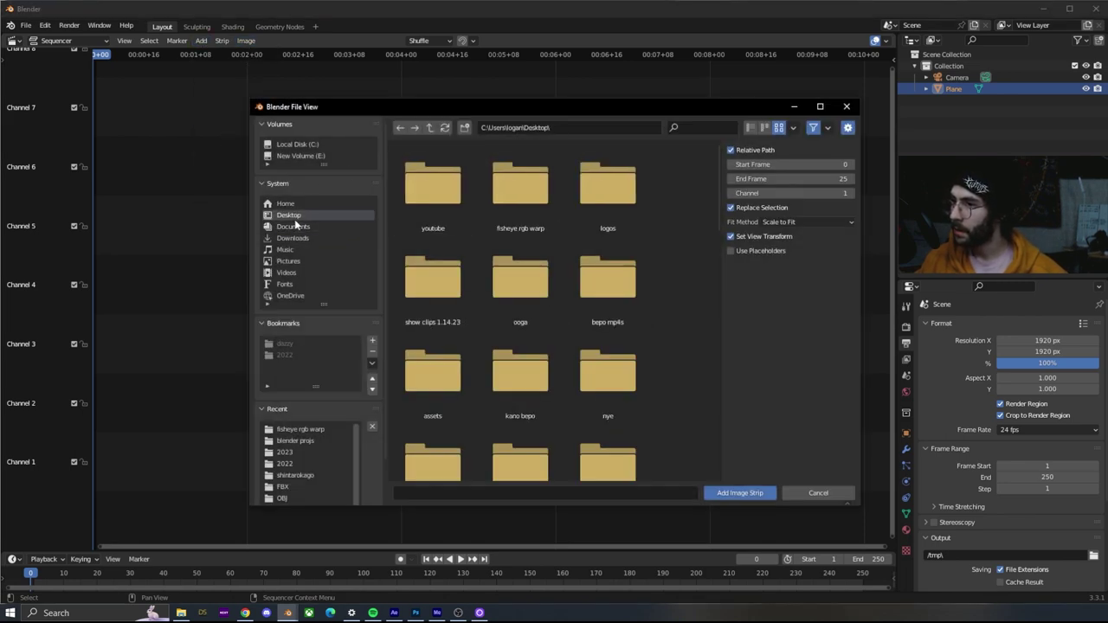
double_click(510, 195)
click(434, 214)
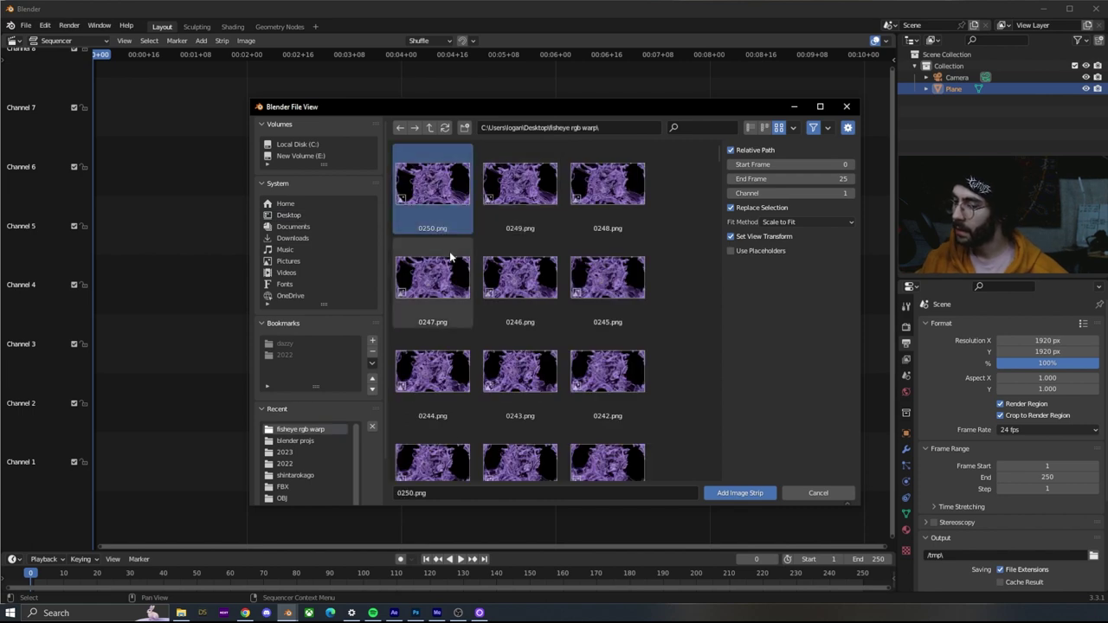
key(a)
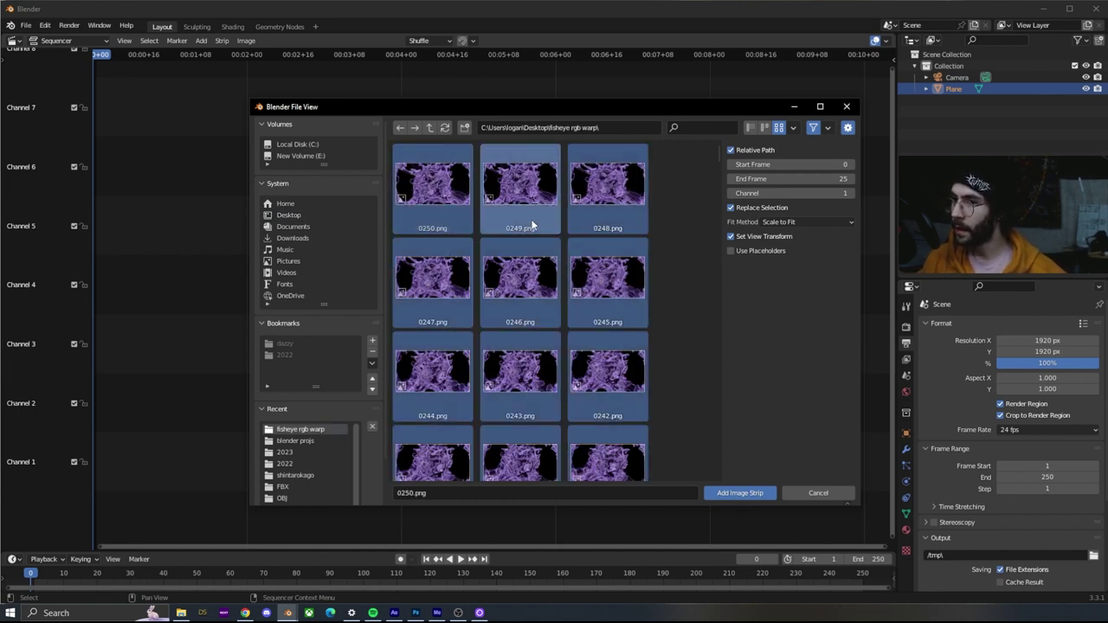
click(745, 493)
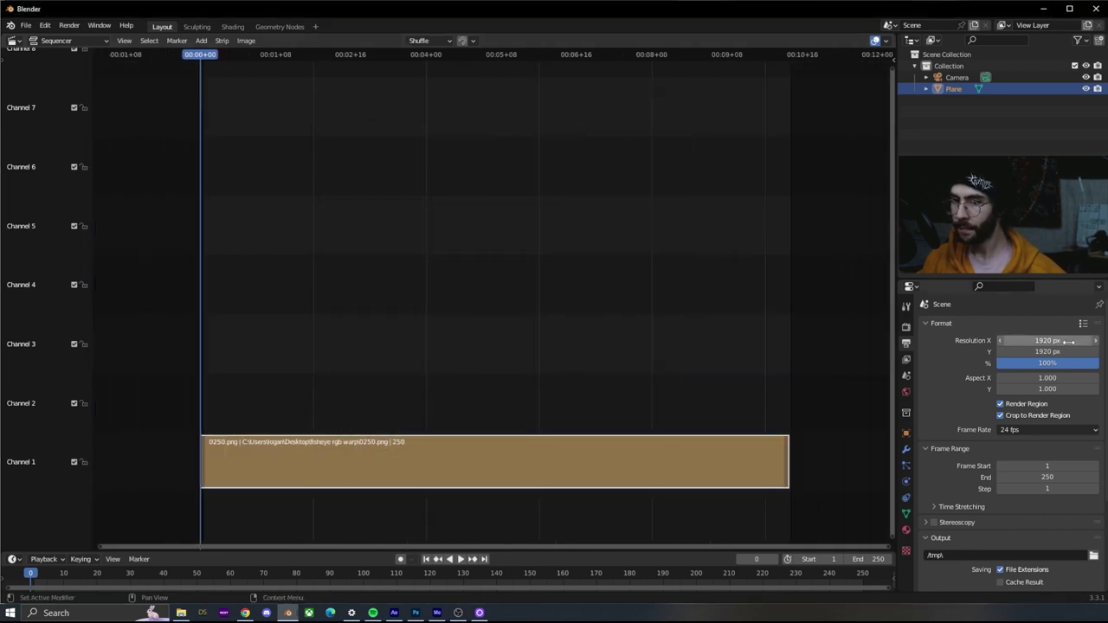
- Set the output's vertical resolution to 1080 px
click(1039, 352)
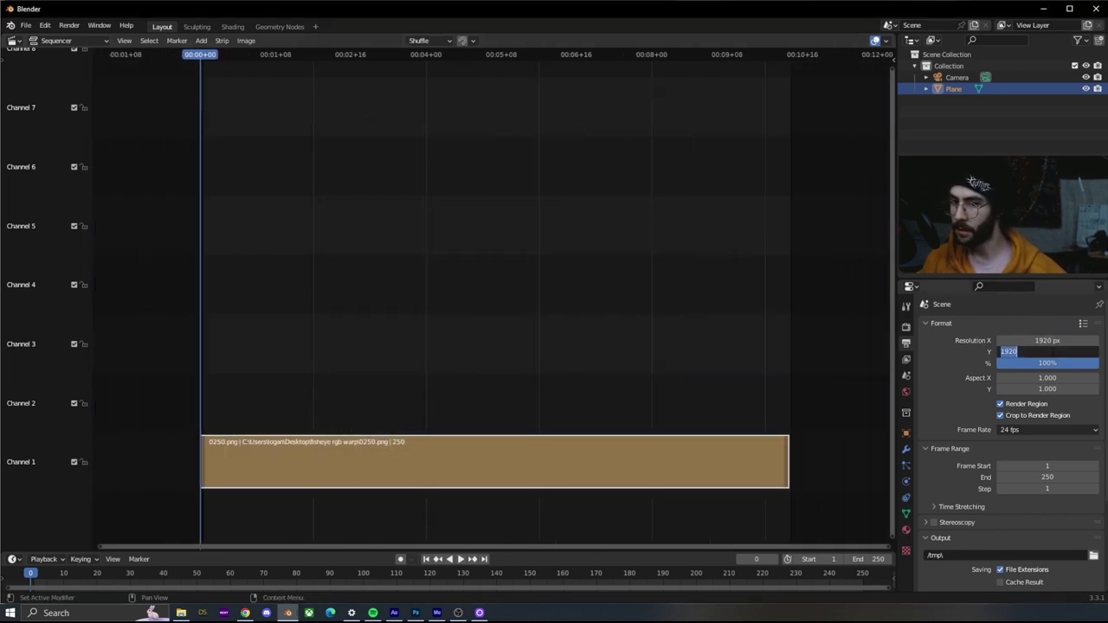
text(1080)
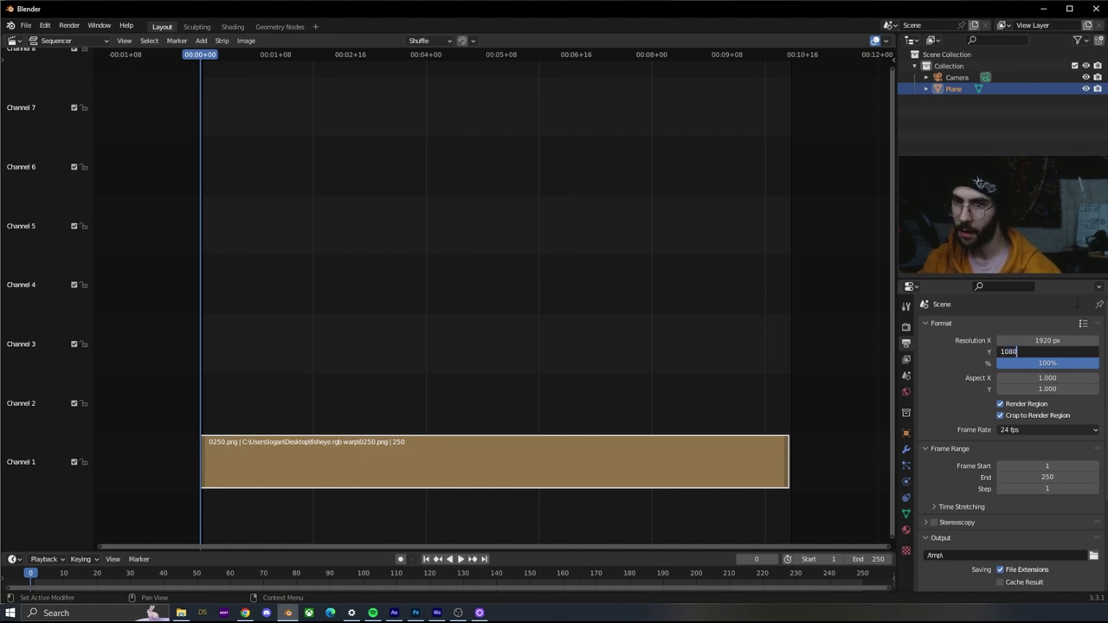
key(Return)
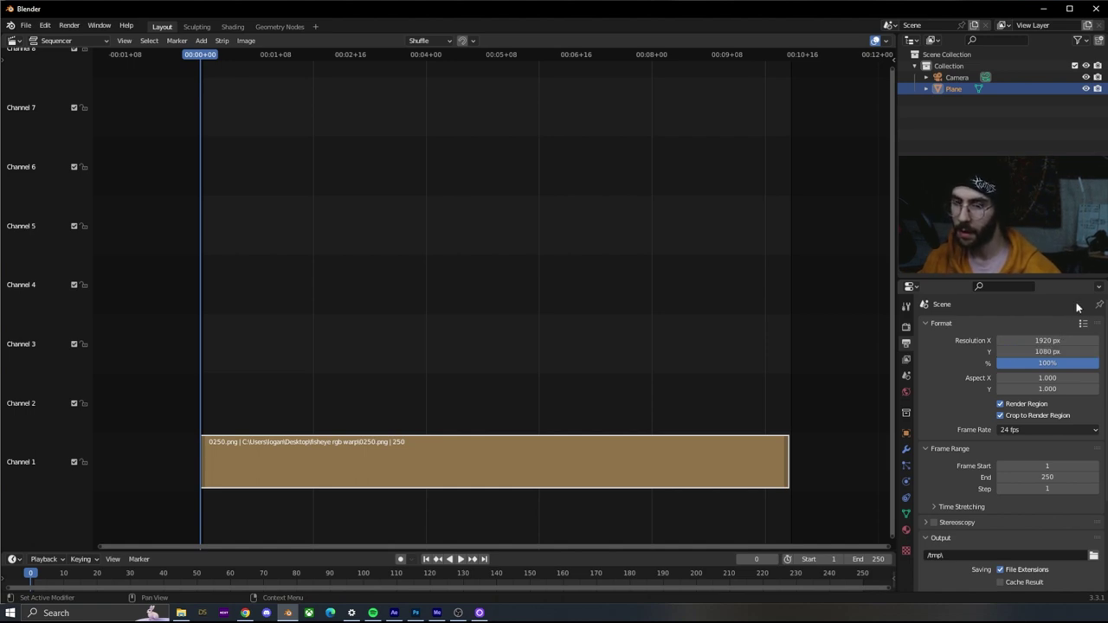
- Set the output path to the Desktop's "fisheye rgb warp" folder with the file name "tut render"
scroll(989, 469, down, 2)
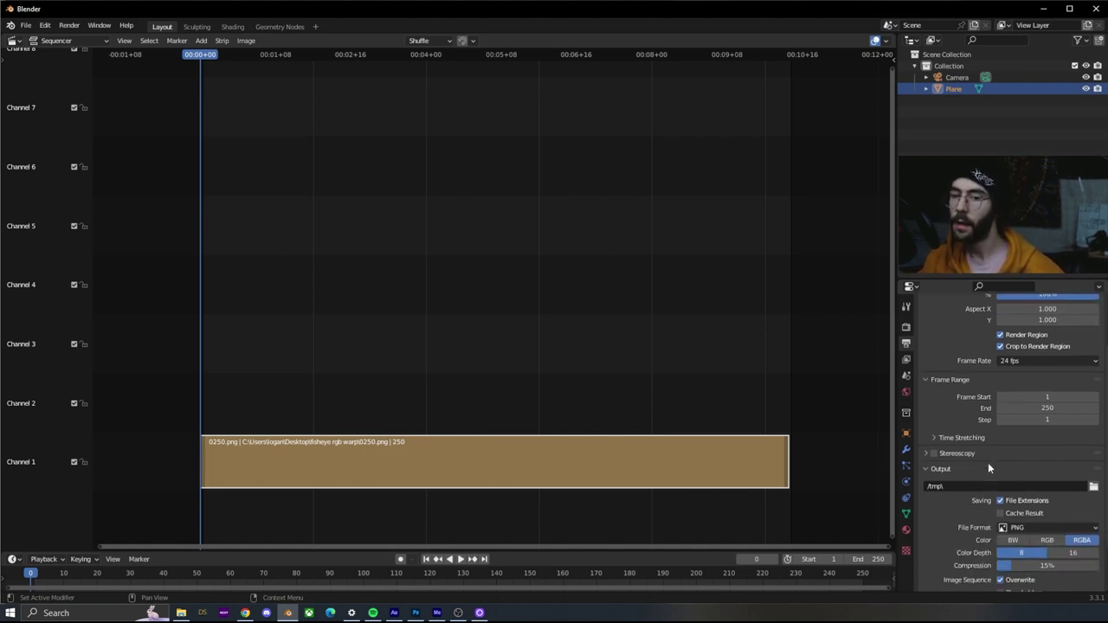
scroll(993, 492, down, 2)
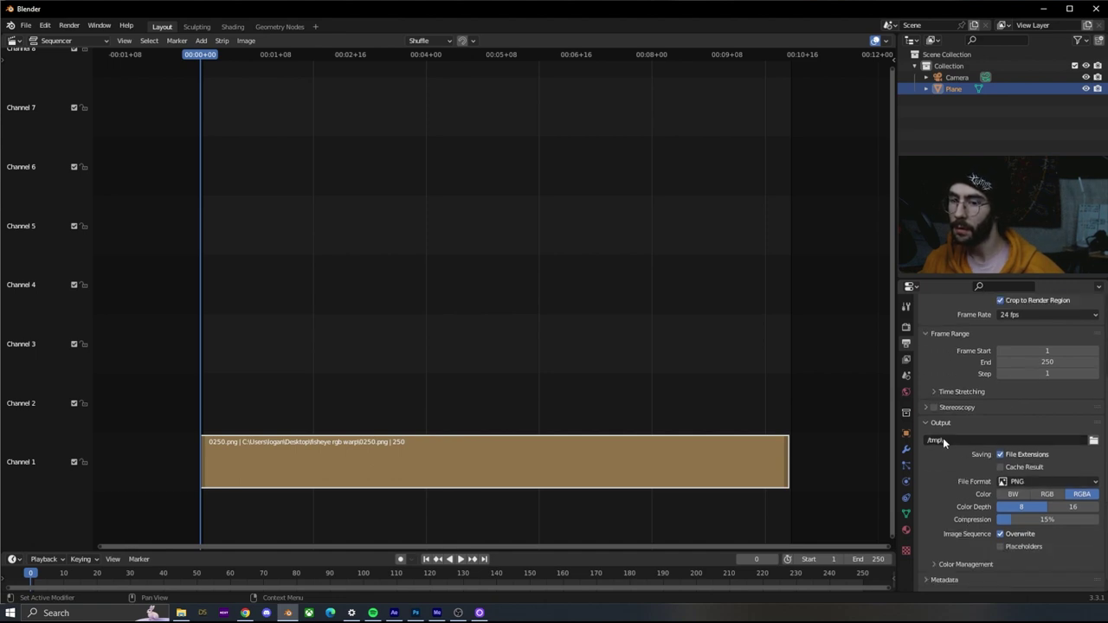
click(1094, 441)
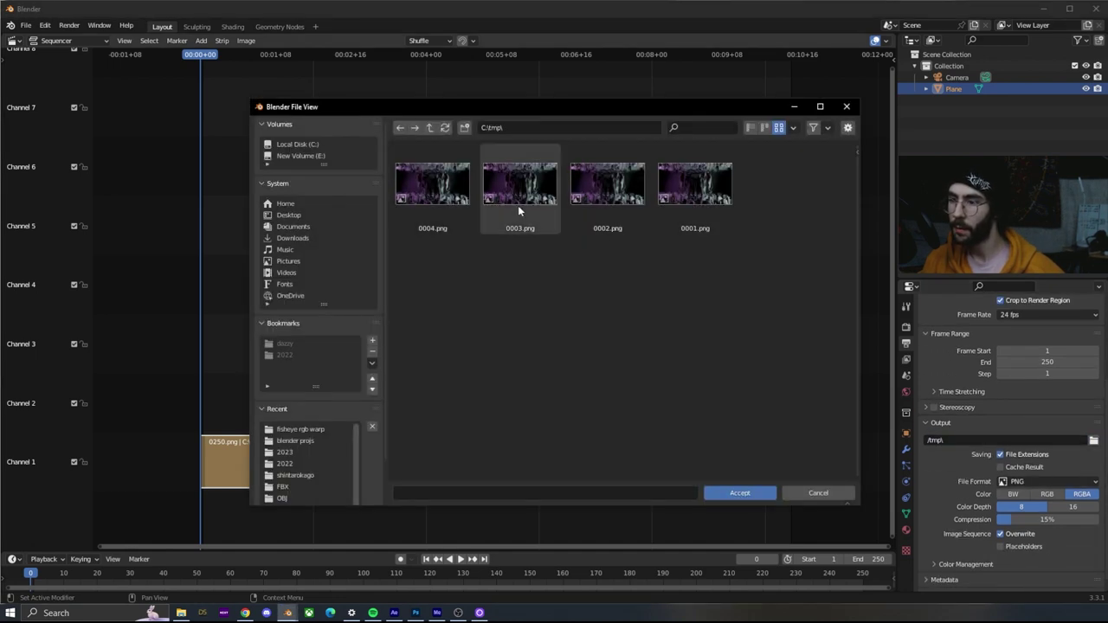
click(289, 215)
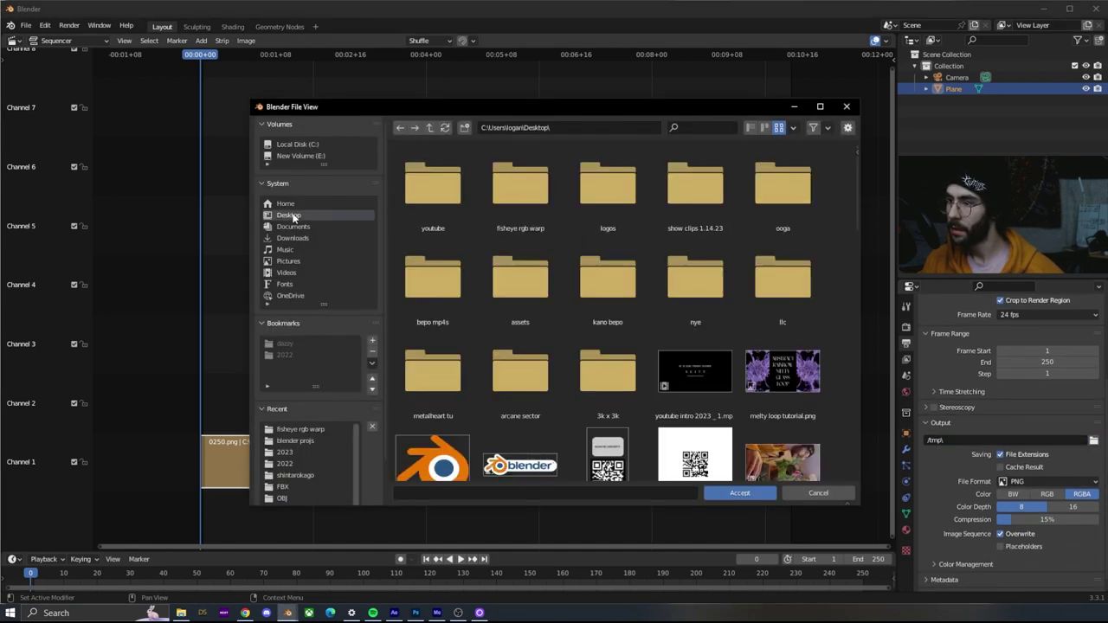
double_click(542, 210)
click(439, 492)
text(tut render)
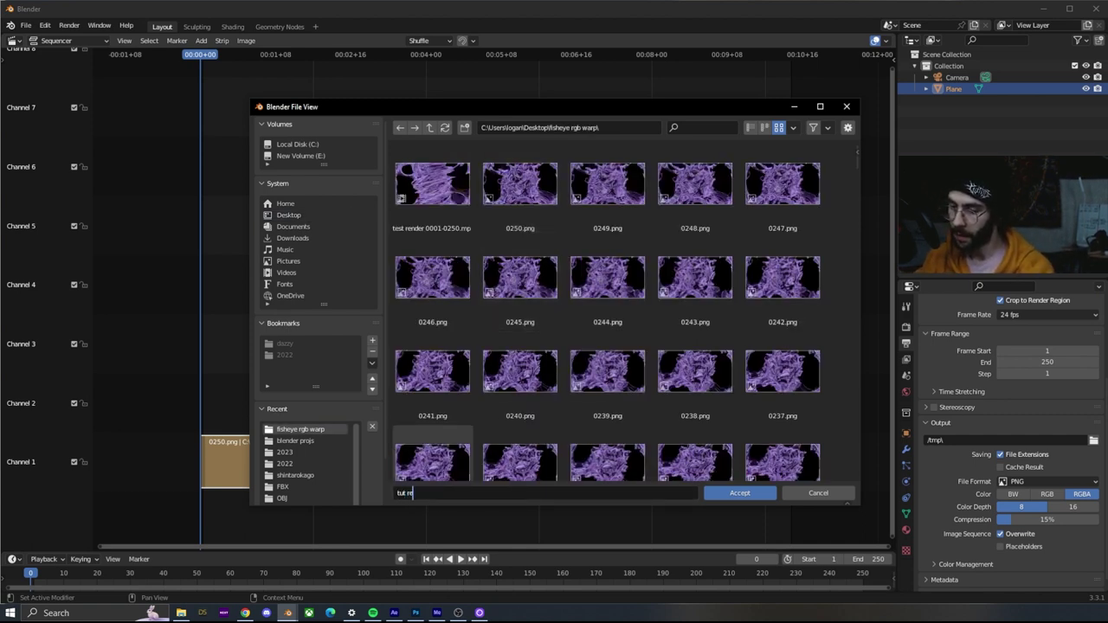
click(769, 493)
- Set the output file format to FFmpeg Video with an MPEG-4 container
click(1008, 482)
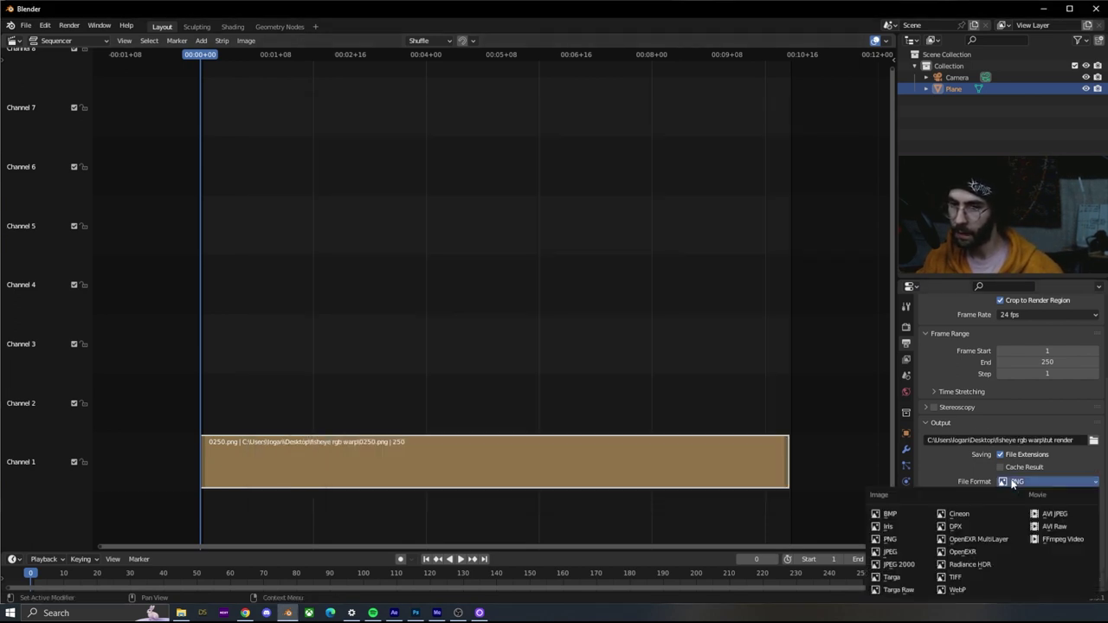
click(1063, 540)
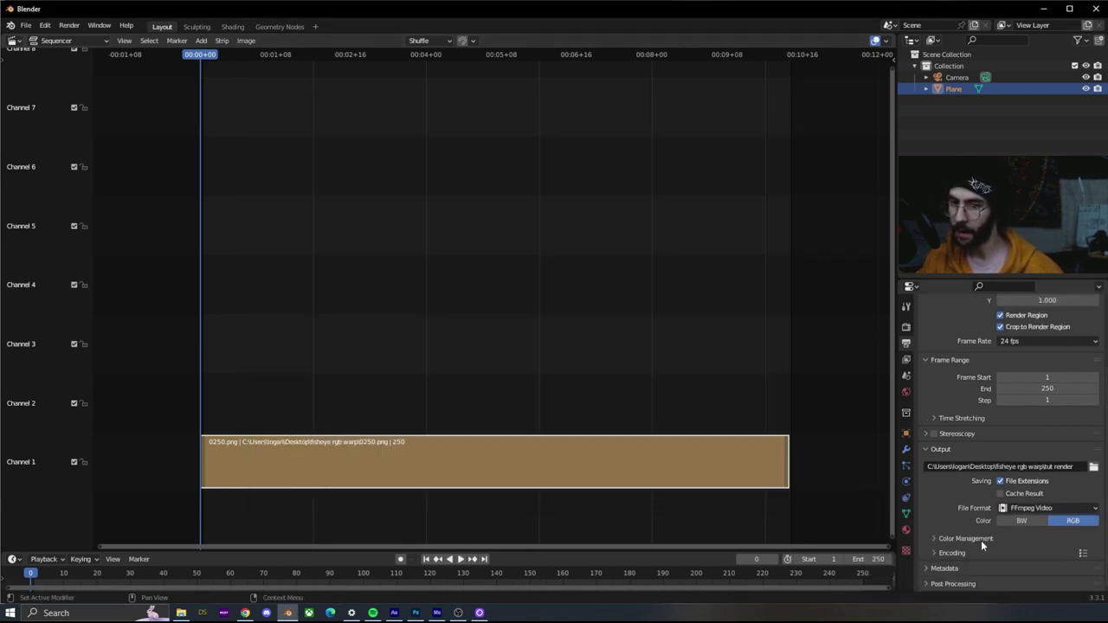
click(934, 552)
scroll(936, 549, down, 4)
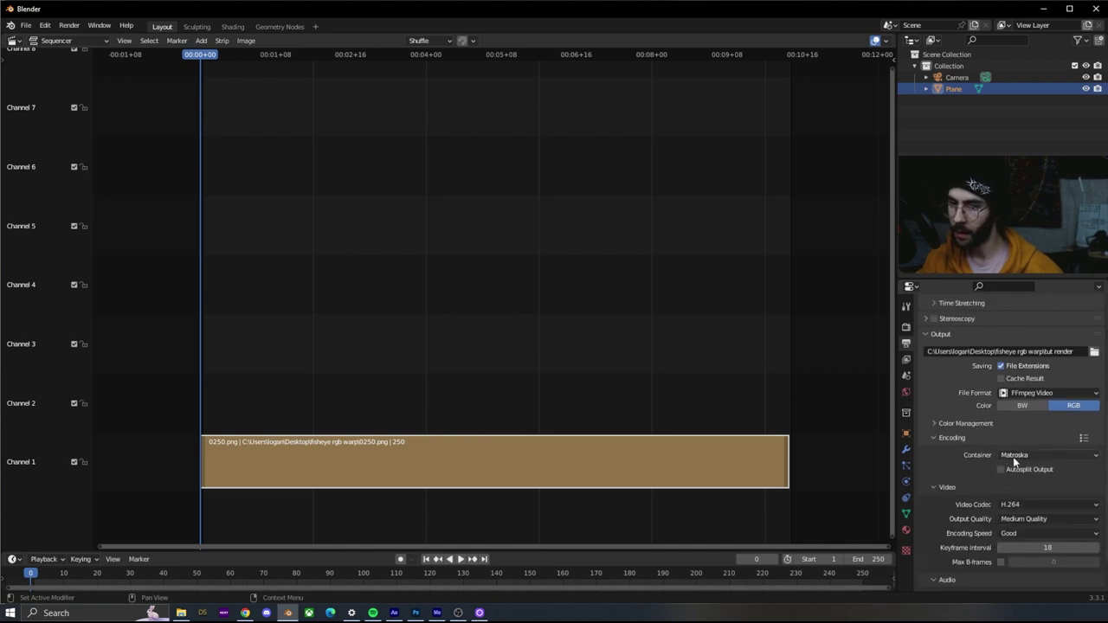
click(1020, 455)
click(1028, 417)
- Set the video encoding's output quality to Perceptually Lossless
scroll(1022, 429, down, 2)
click(1015, 473)
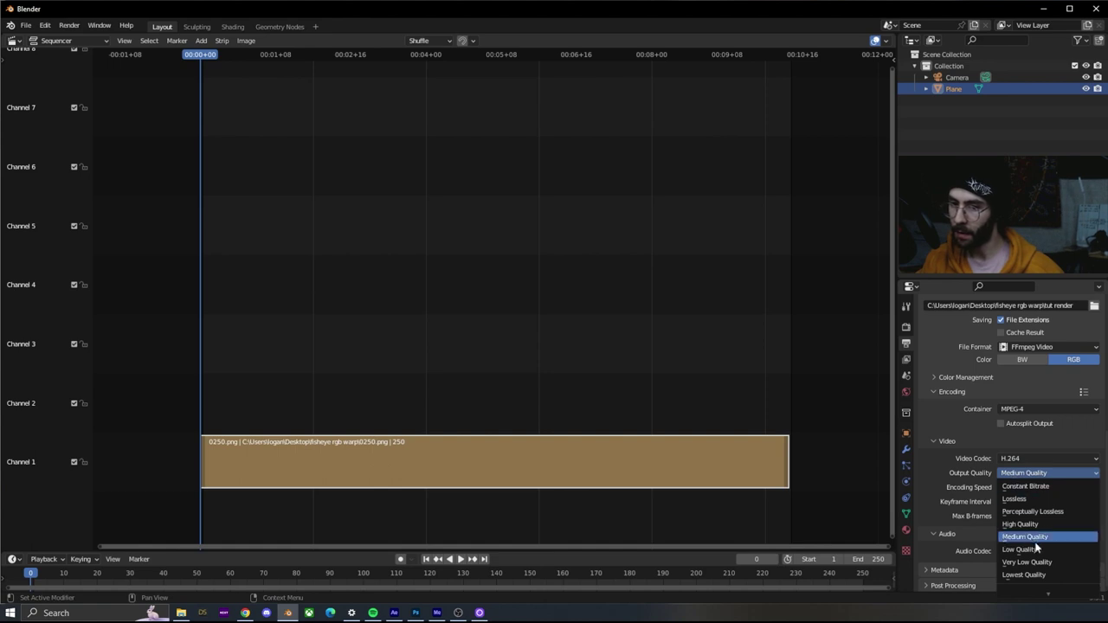
scroll(1042, 572, up, 5)
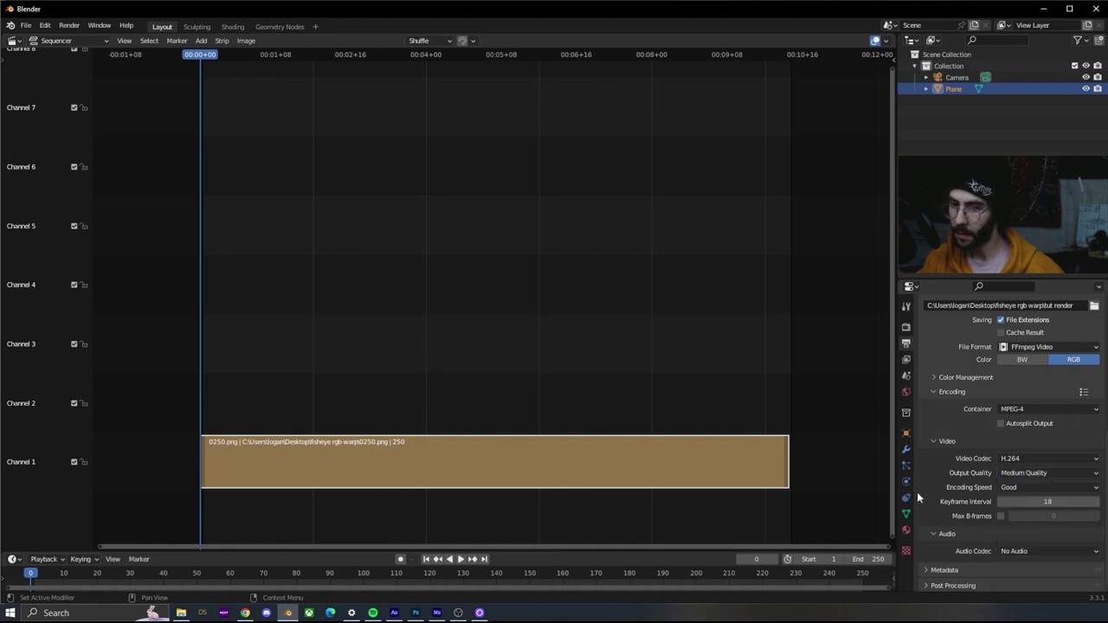
click(1022, 472)
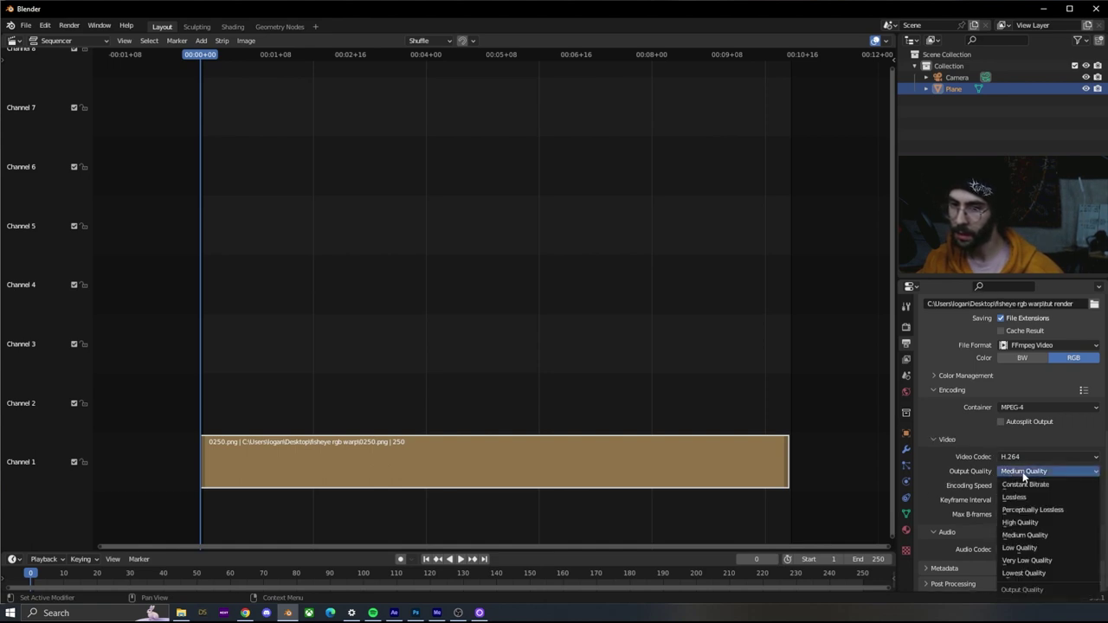
click(1048, 510)
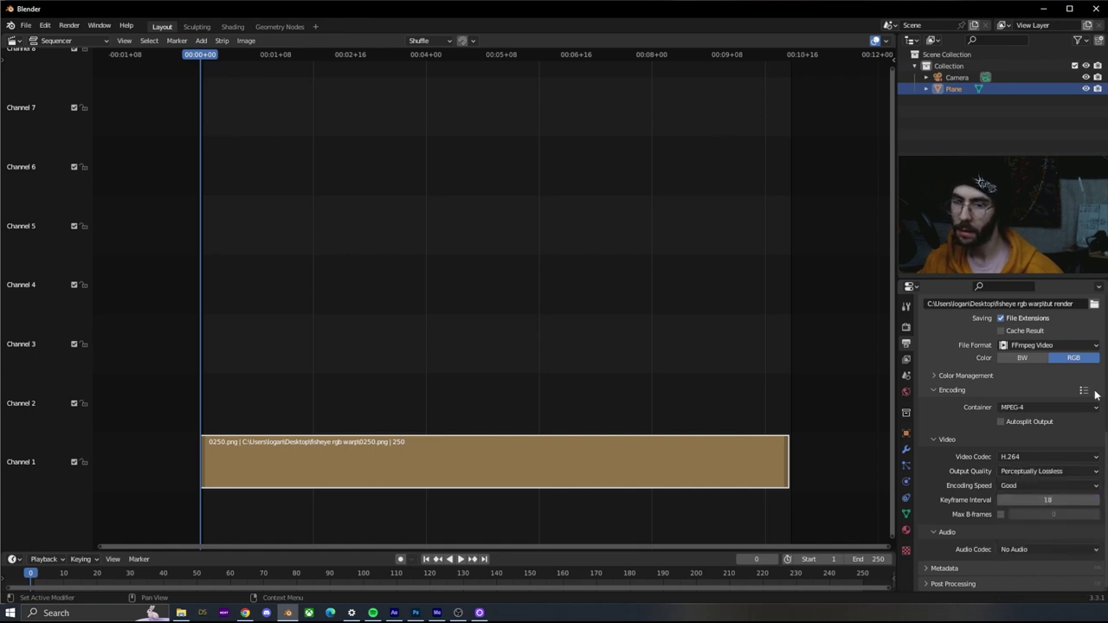
- Turn off Render Region in the output format settings
scroll(1066, 374, up, 8)
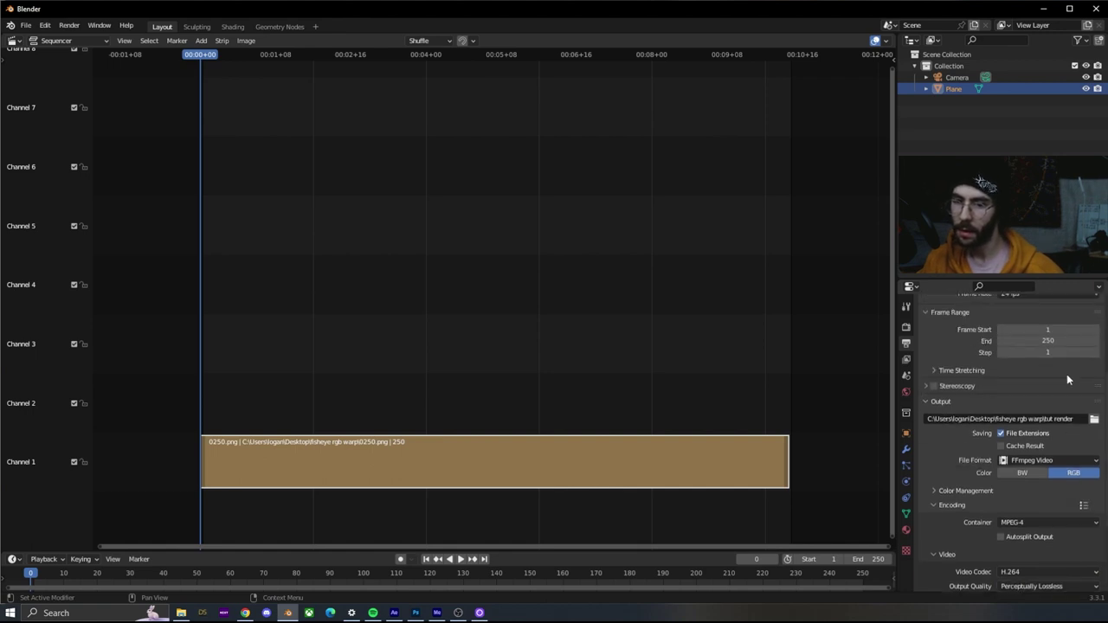
click(906, 359)
click(906, 329)
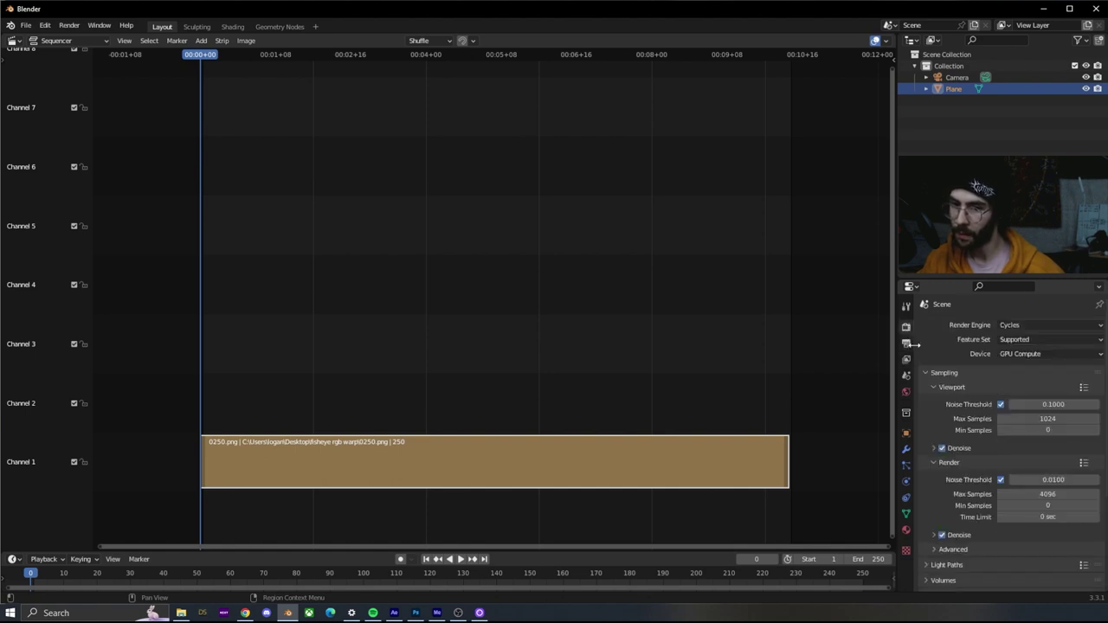
click(907, 347)
click(1026, 404)
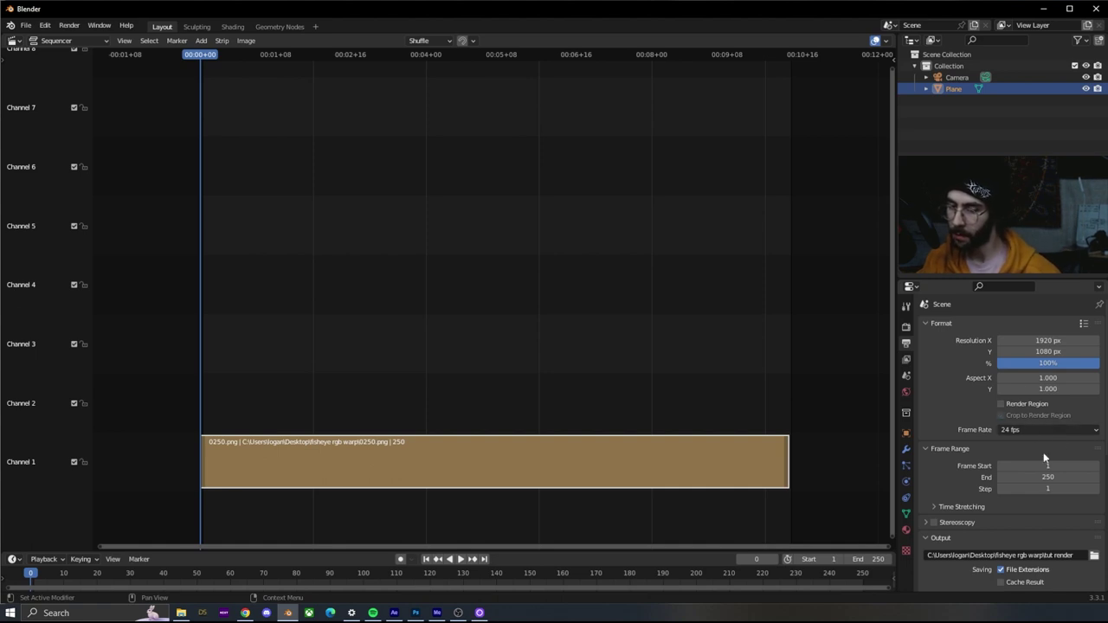
- Render the sequenced frames as an animation and zoom out on the render result
click(74, 28)
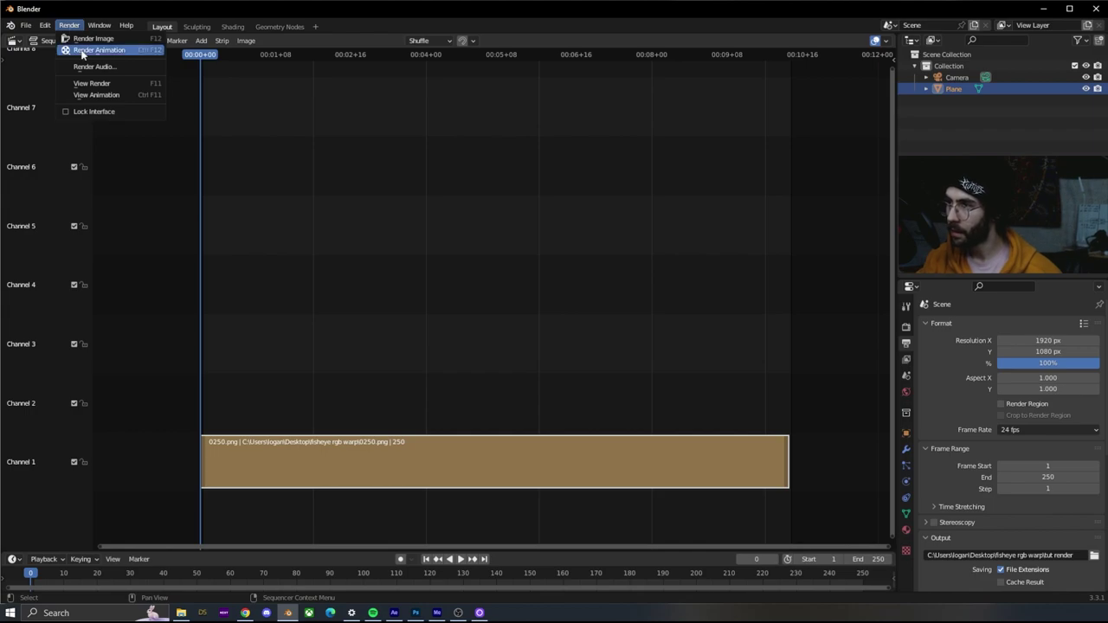
click(82, 50)
scroll(425, 231, down, 5)
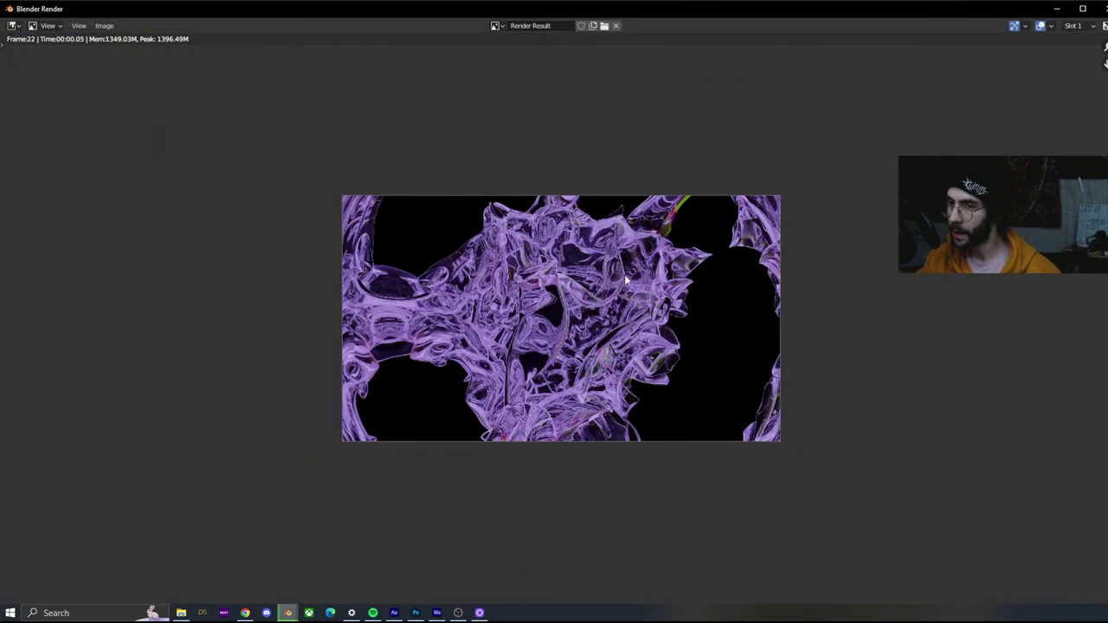